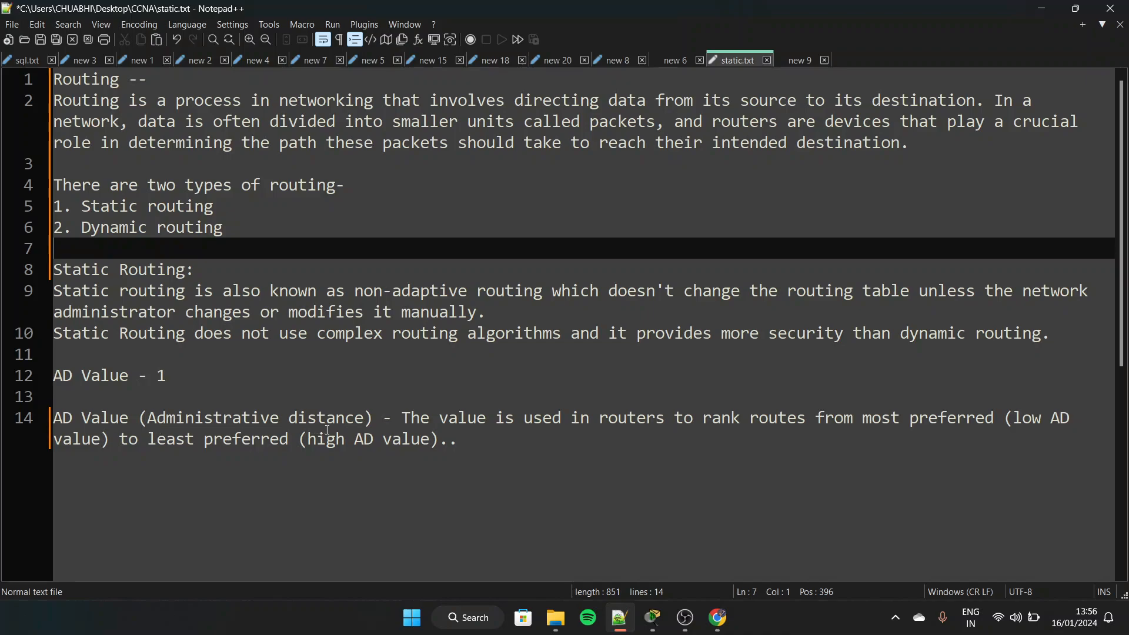
drag(157, 379, 172, 380)
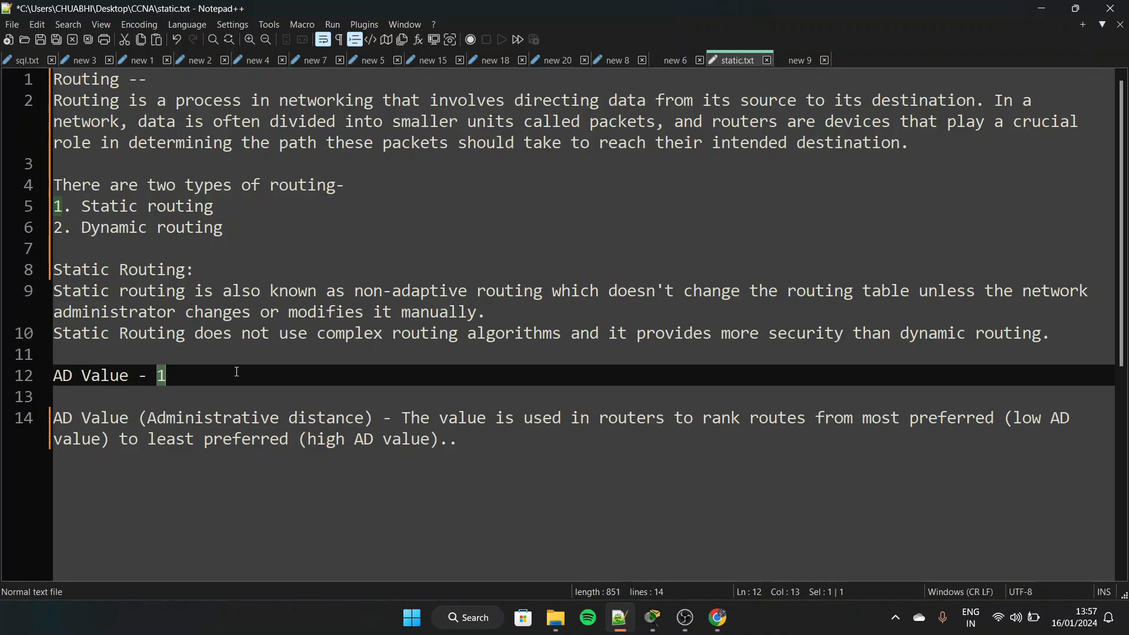
click(188, 377)
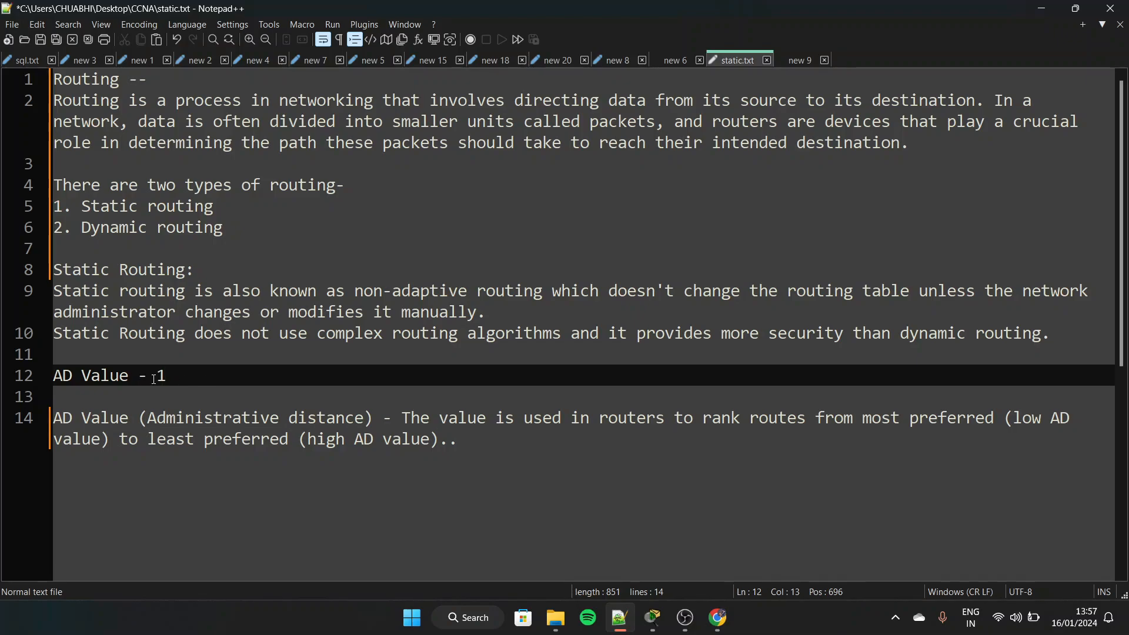
drag(156, 378, 168, 379)
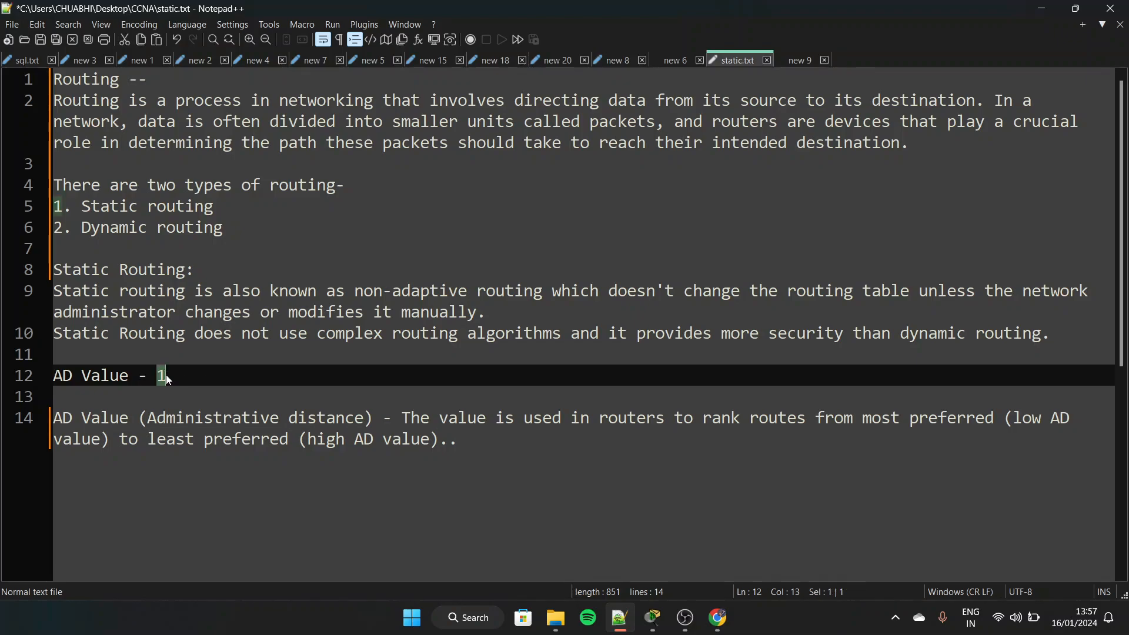
click(219, 395)
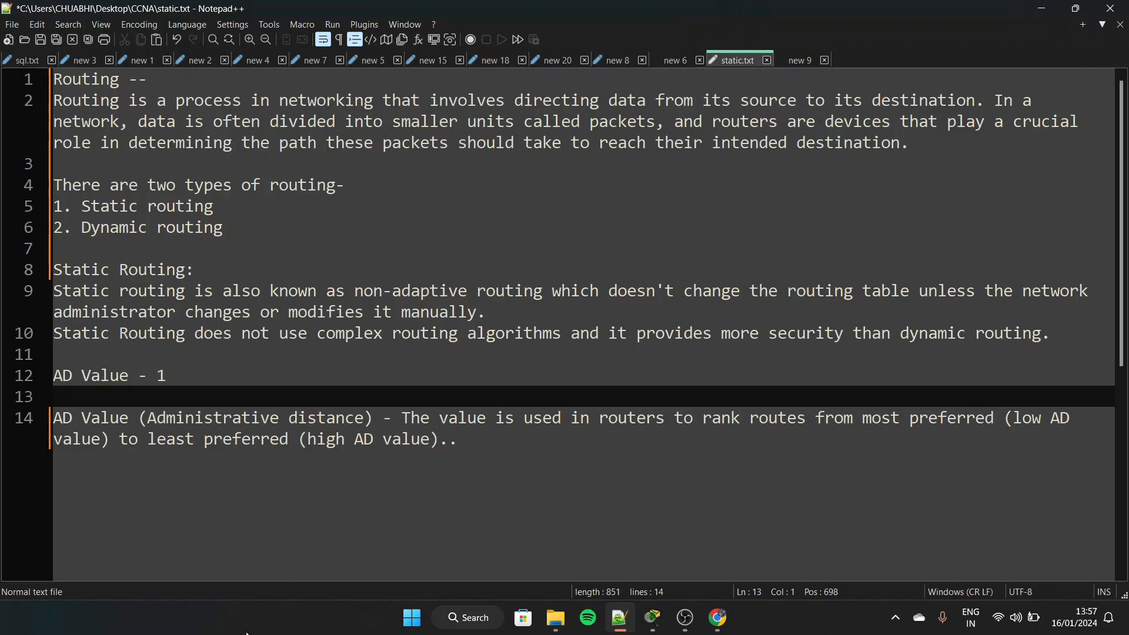
Switch to Cisco Packet Tracer and place three 2911 routers in a row across the upper part of the empty workspace
key(alt+Tab)
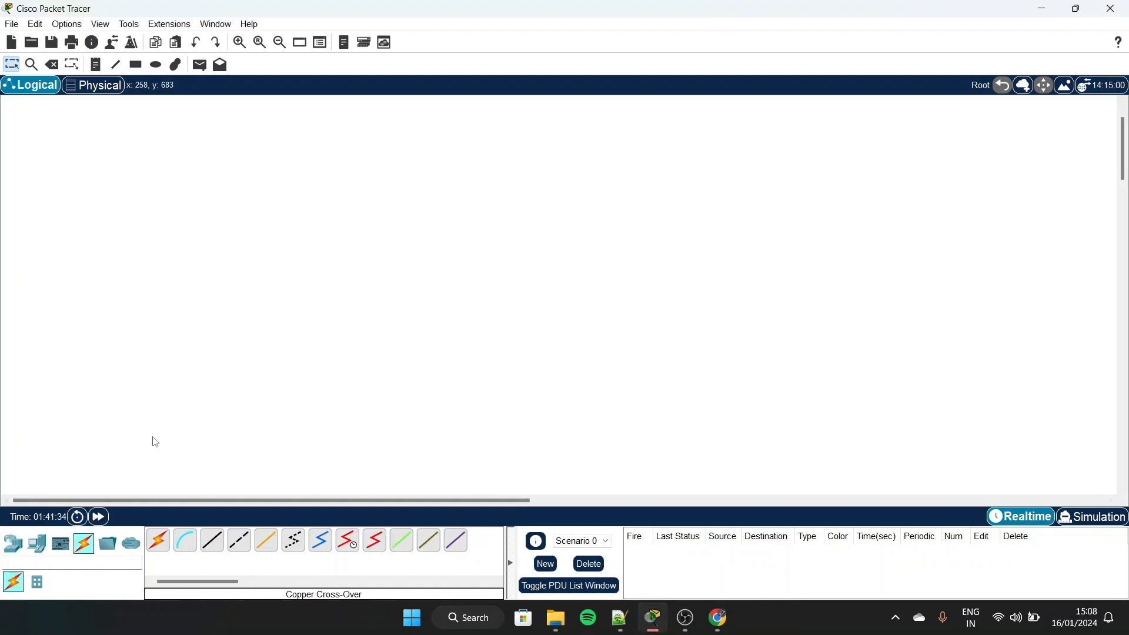
click(13, 543)
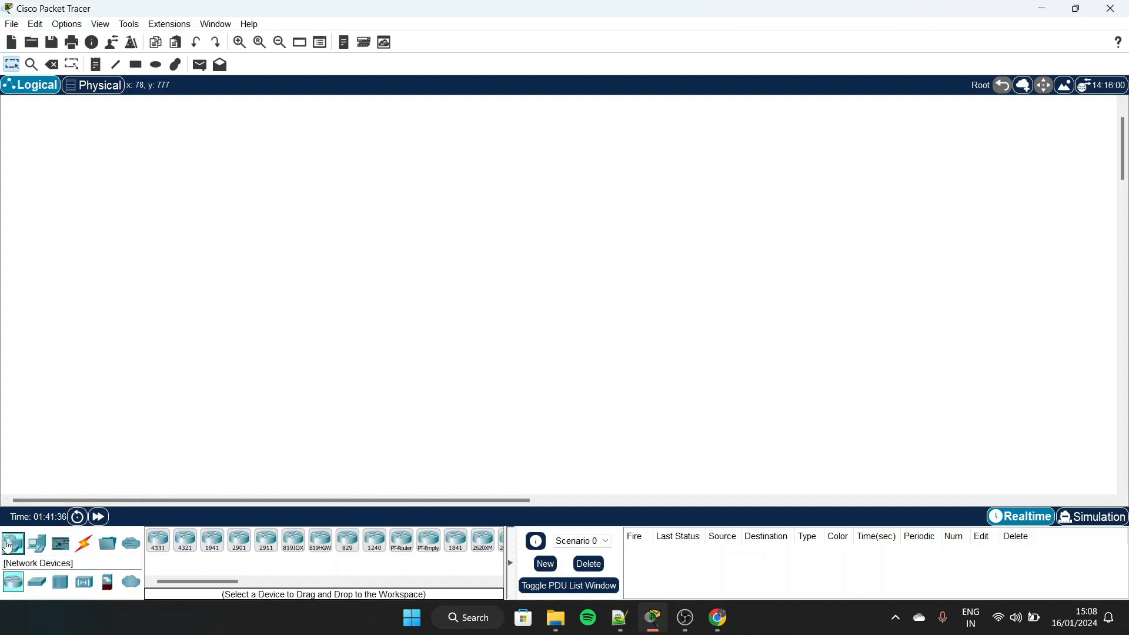
click(267, 541)
click(238, 189)
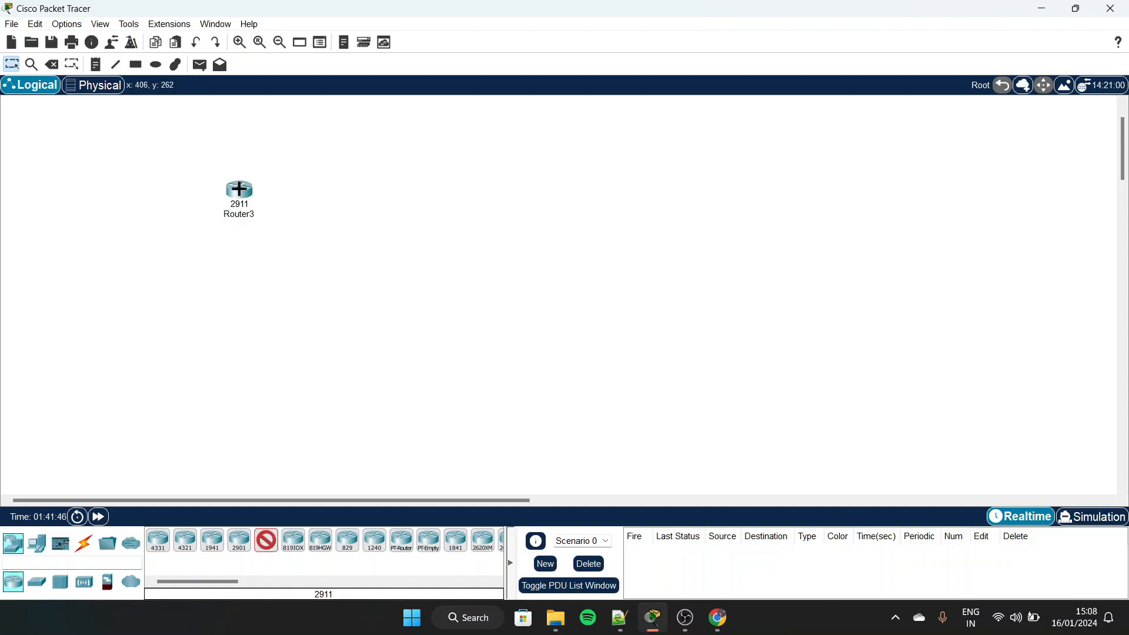
click(439, 190)
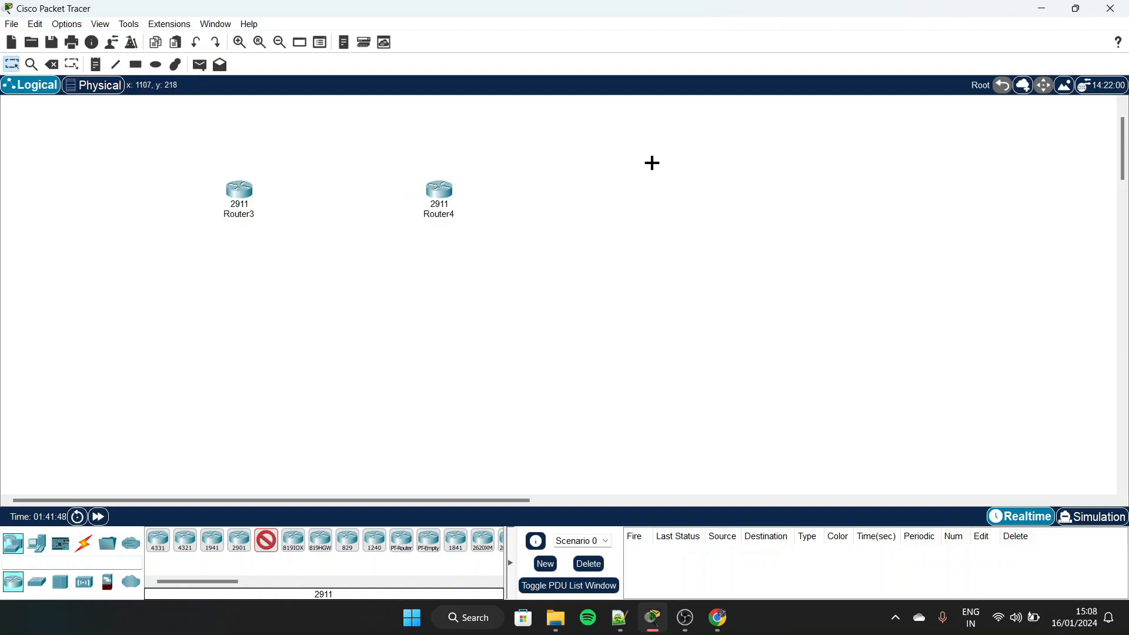
click(653, 186)
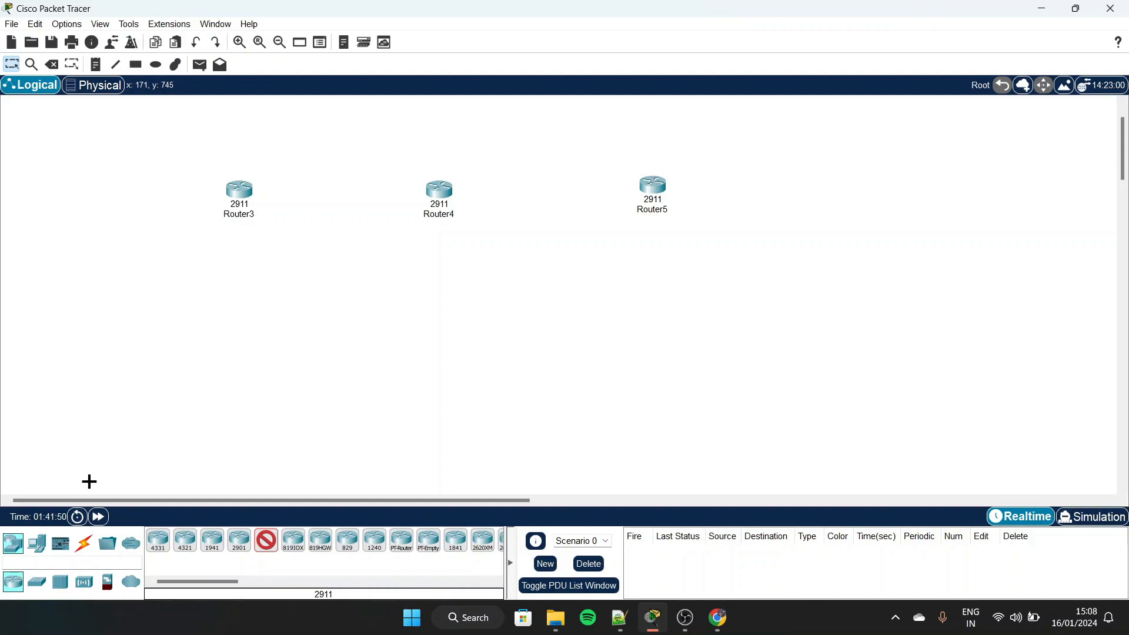
Place three Switch-PT switches in a row, one beneath each router
click(36, 582)
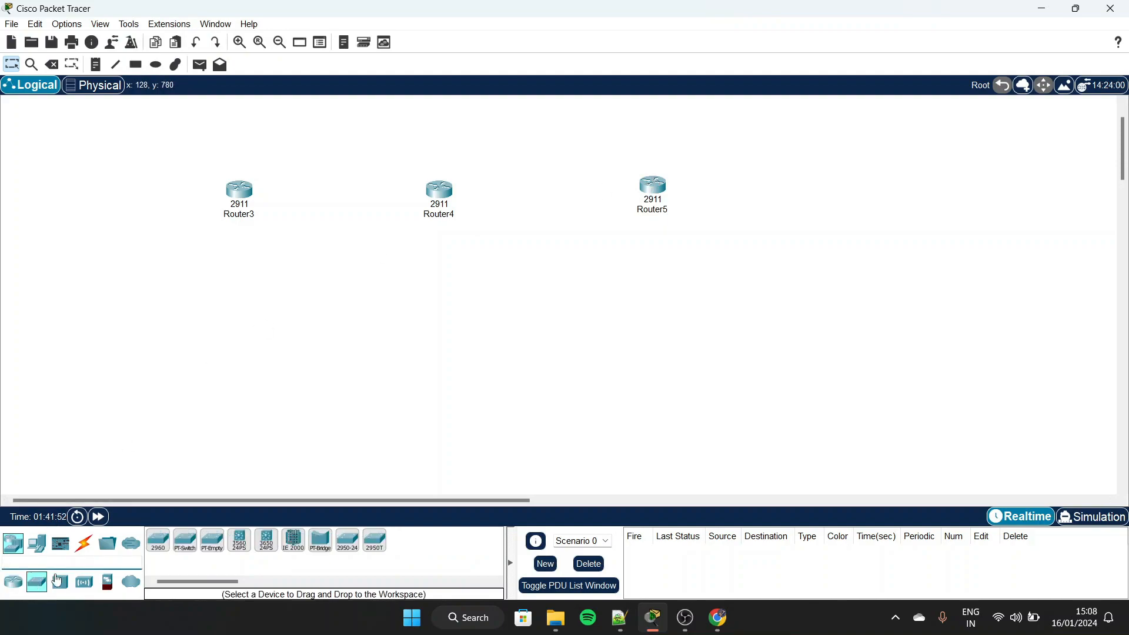
click(186, 541)
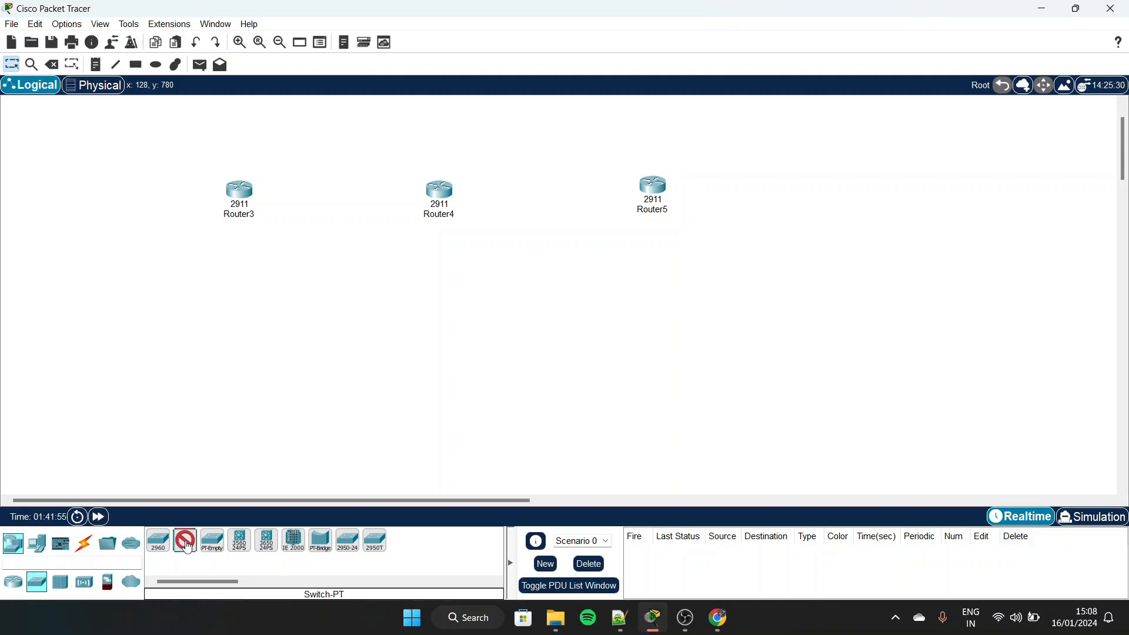
click(221, 327)
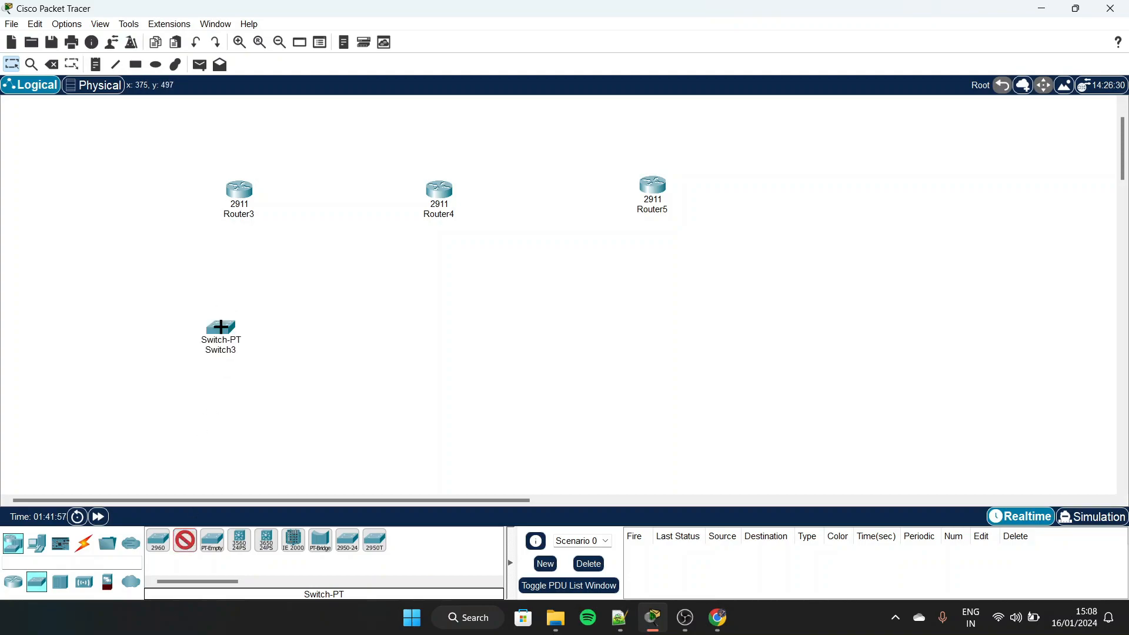
click(433, 319)
click(649, 318)
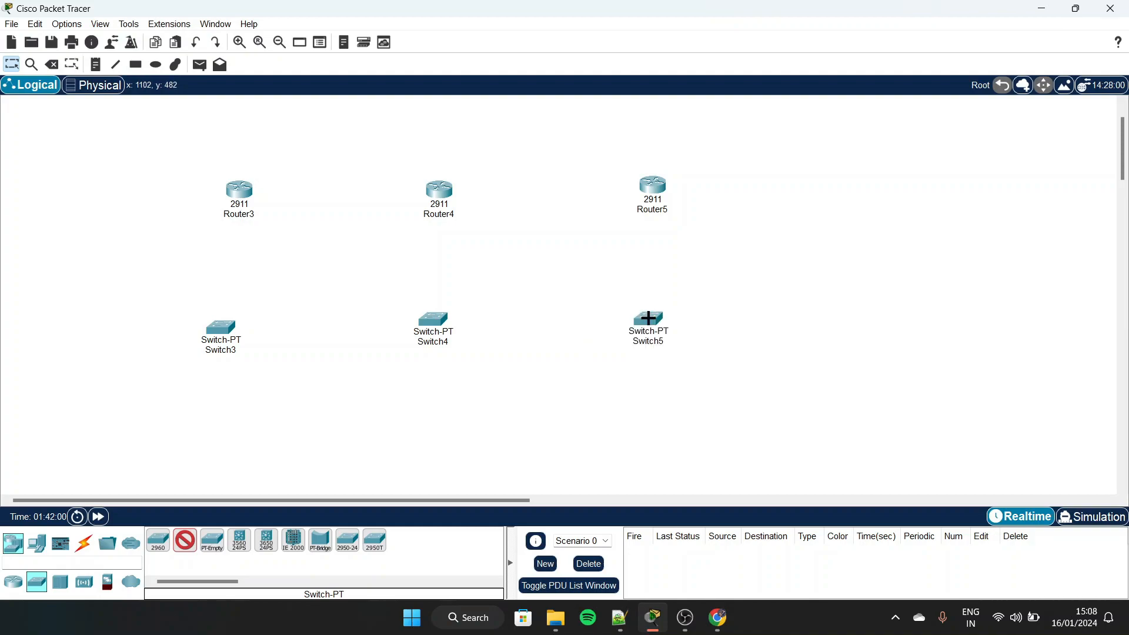
Place six PC-PT end devices in a row below the switches, two for each switch
click(37, 544)
click(157, 539)
click(103, 431)
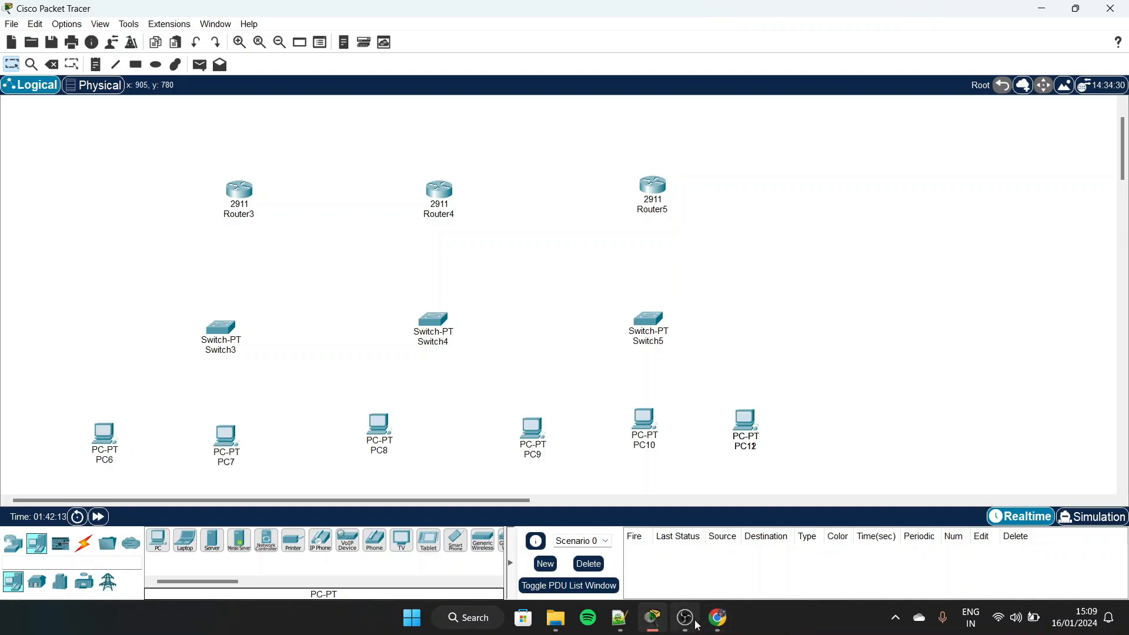
mouse_move(698, 626)
click(705, 538)
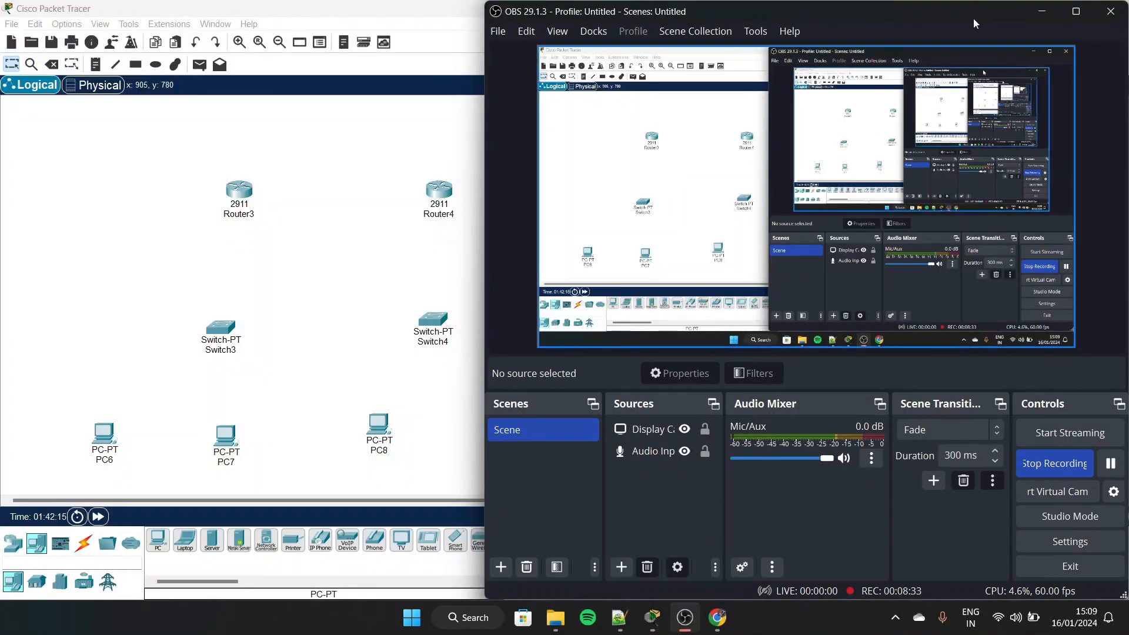
click(1042, 11)
Connect Router3 GigabitEthernet0/0 to Switch3 FastEthernet0/1 with a copper straight-through cable
scroll(462, 267, down, 1)
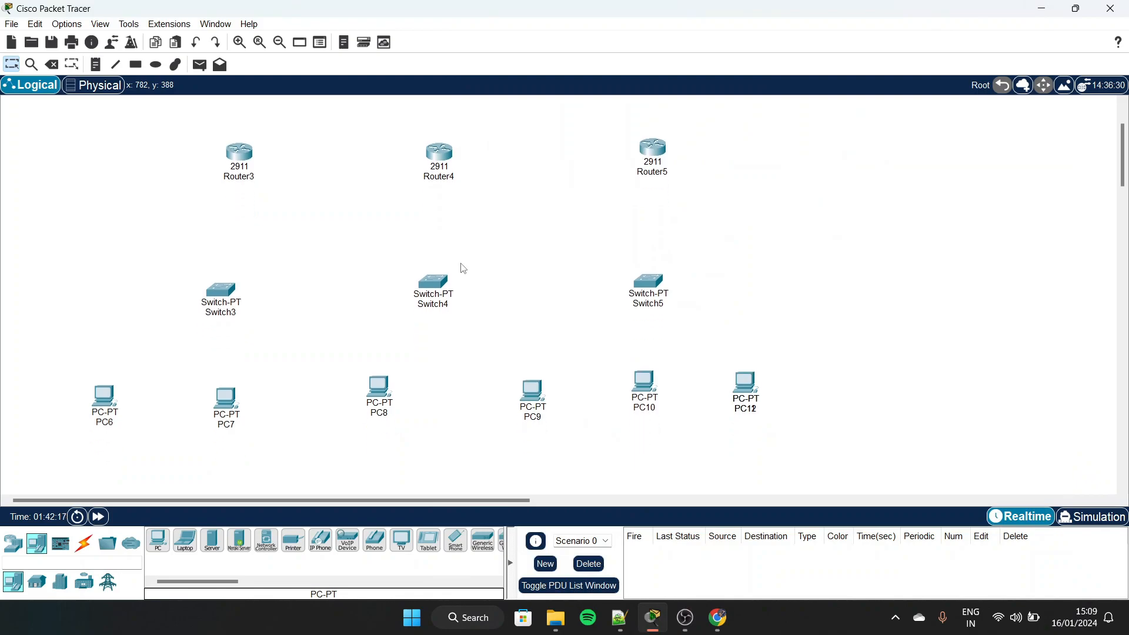
click(84, 544)
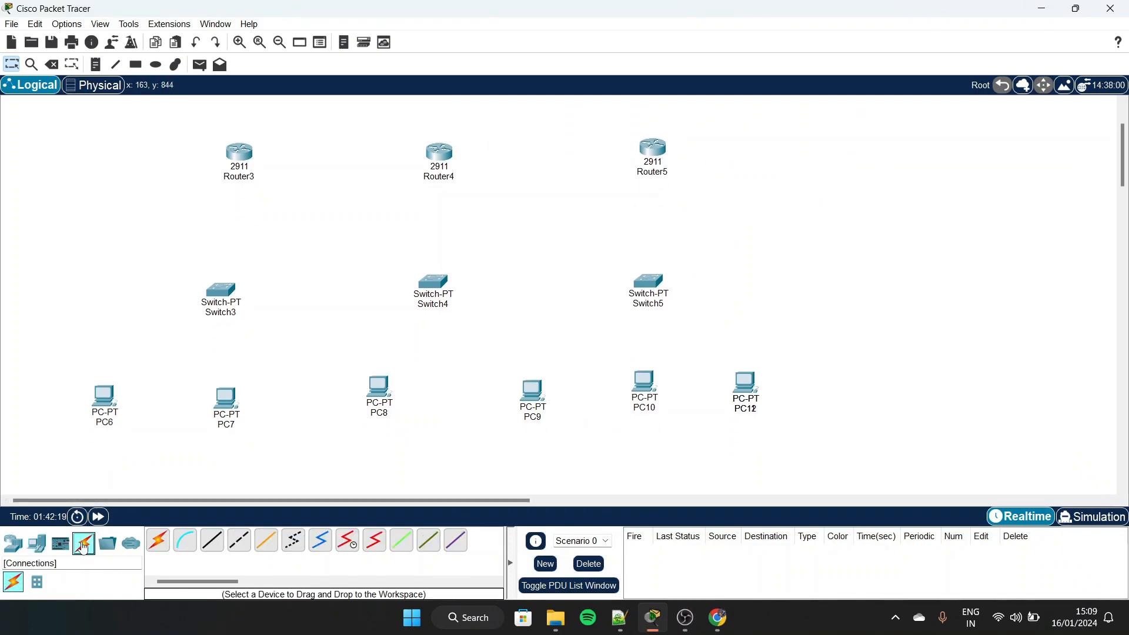
click(211, 549)
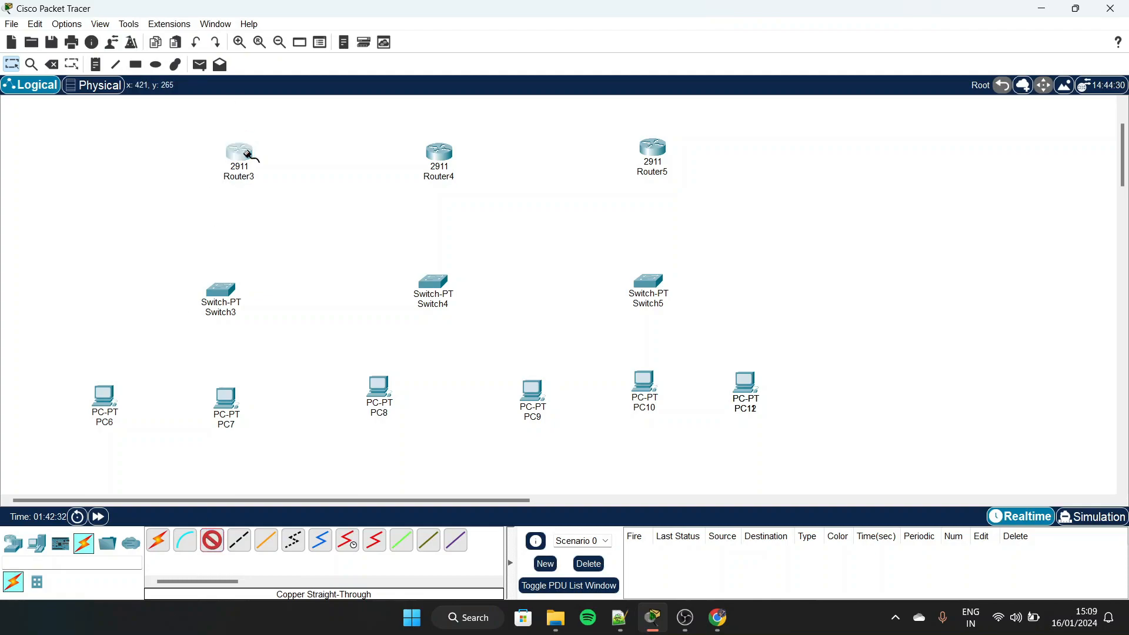
click(247, 156)
click(302, 188)
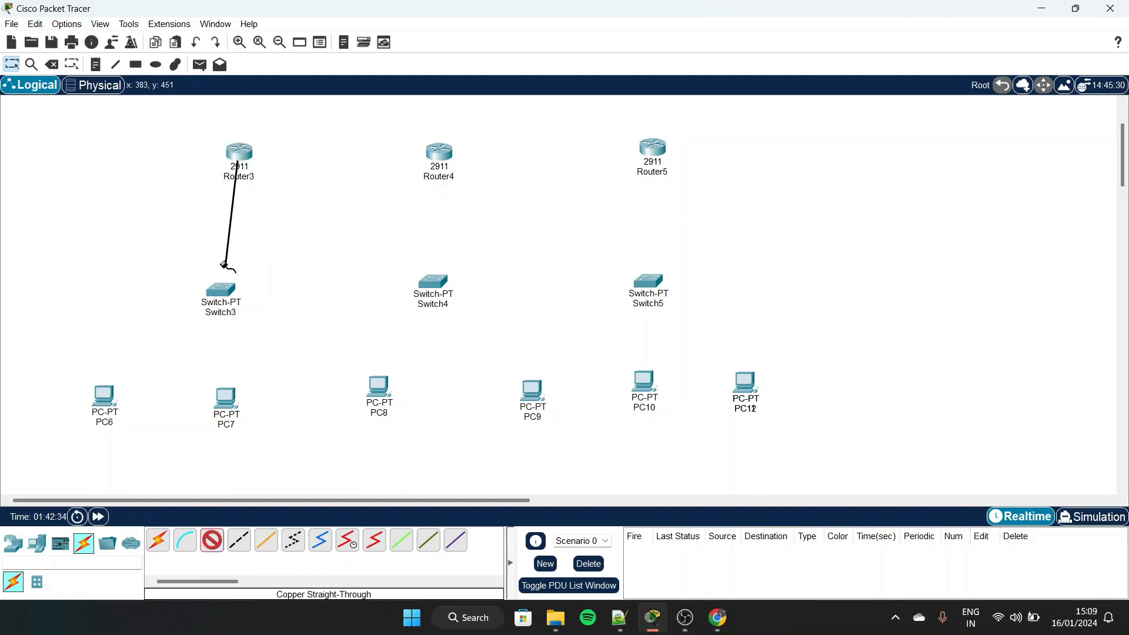
click(222, 291)
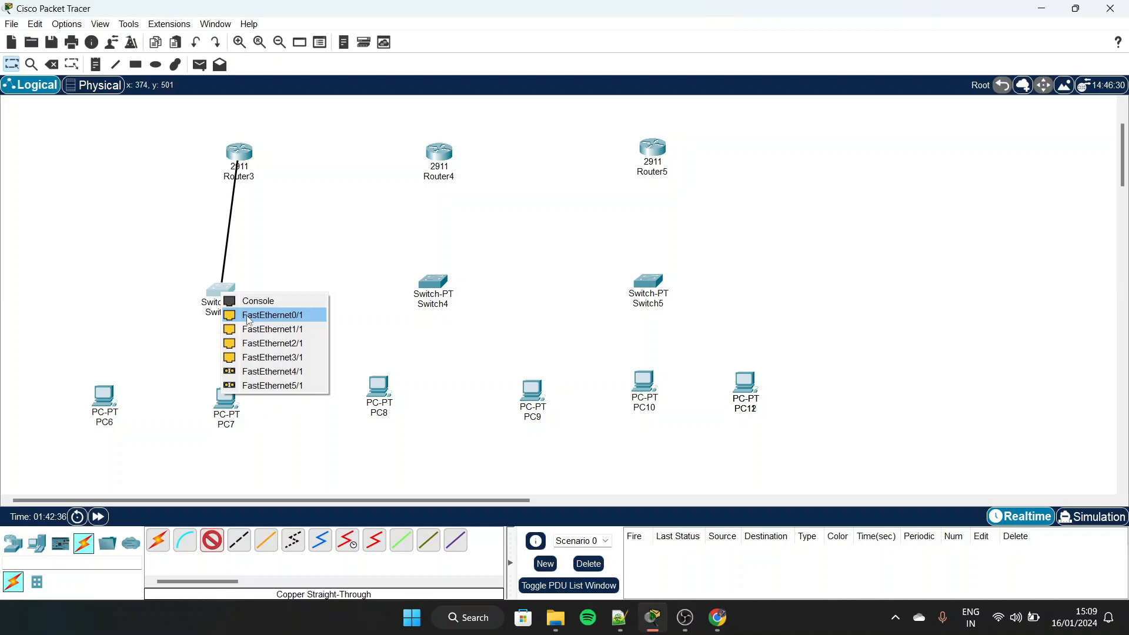
click(249, 316)
Cable Switch3 FastEthernet1/1 to PC6 FastEthernet0 and Switch3 FastEthernet2/1 to PC7 FastEthernet0
click(229, 290)
click(247, 319)
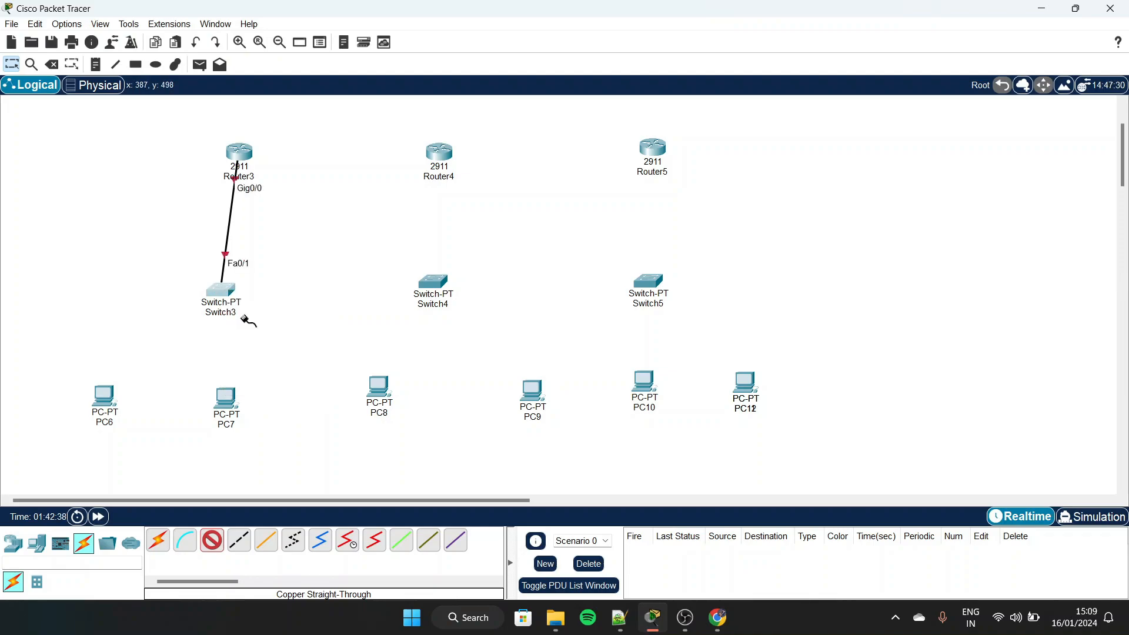
click(104, 395)
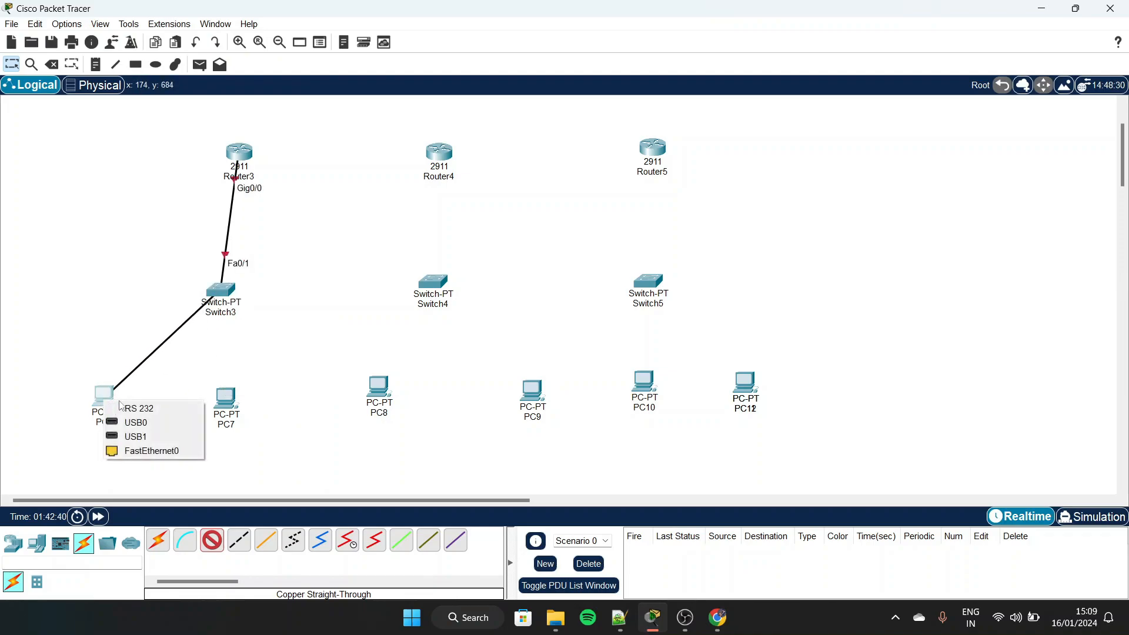
click(175, 453)
click(228, 291)
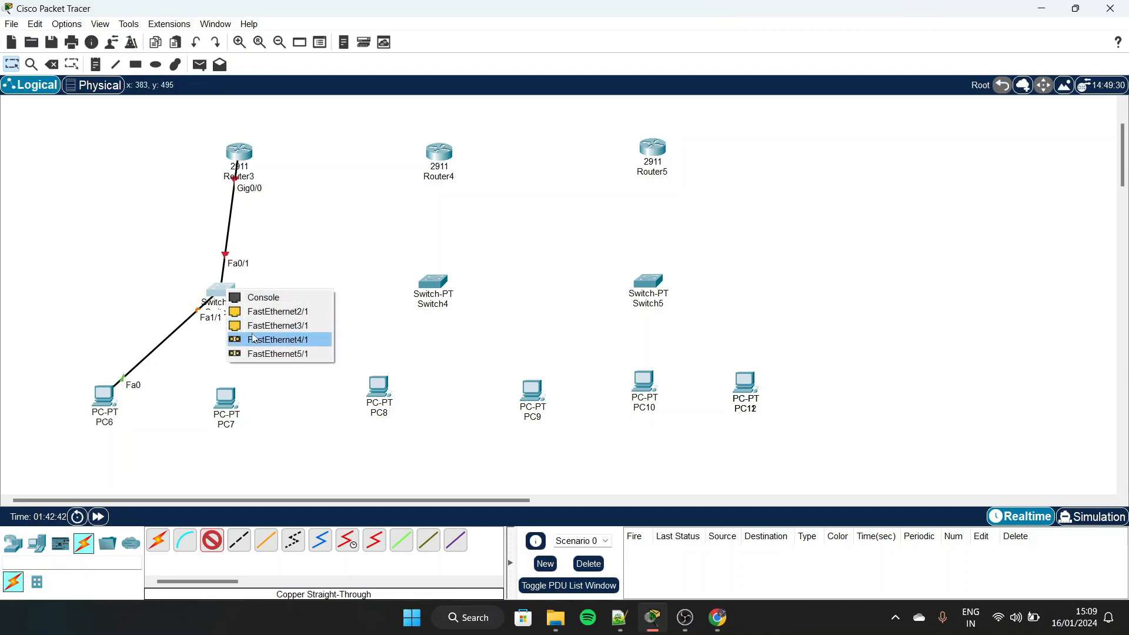
click(261, 311)
click(224, 398)
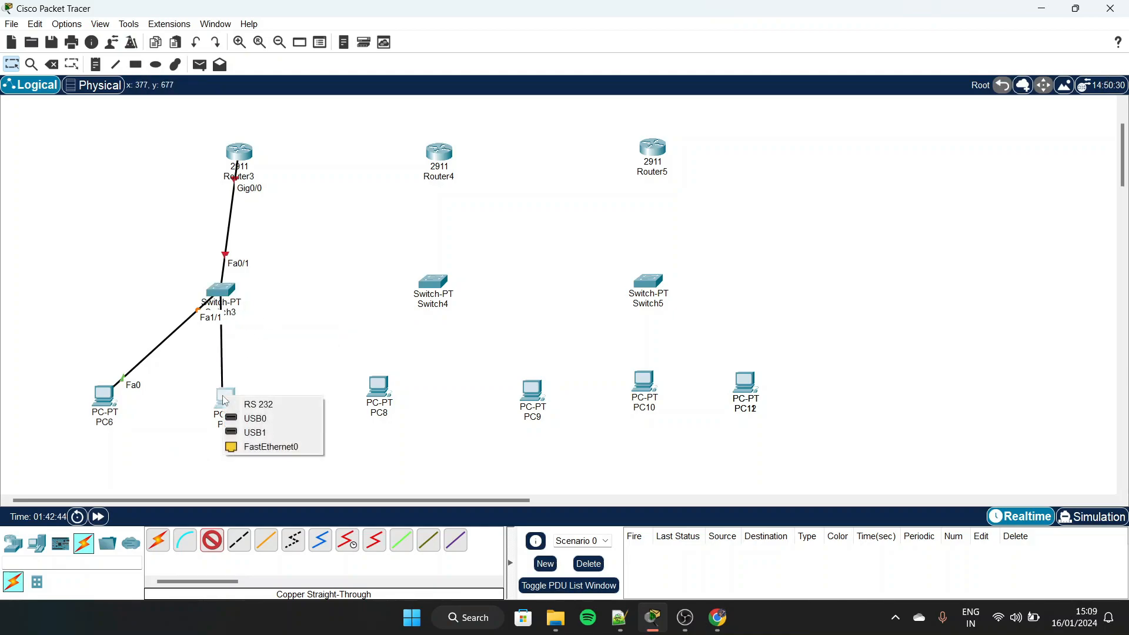
click(272, 447)
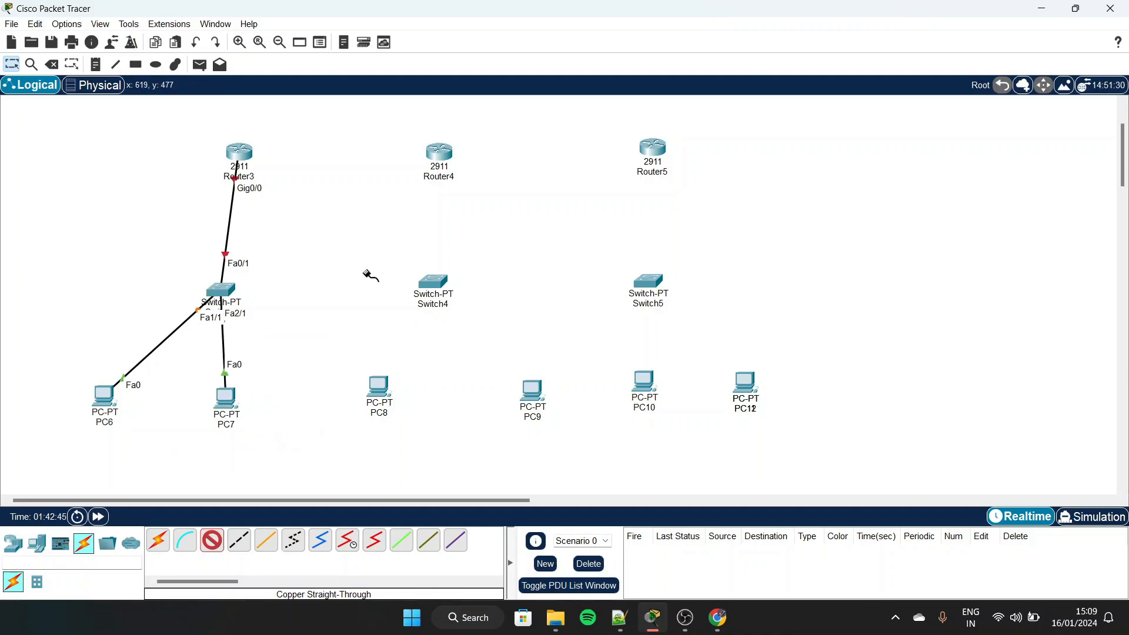
Connect Router4 GigabitEthernet0/0 to Switch4 FastEthernet0/1 with a copper straight-through cable
click(441, 160)
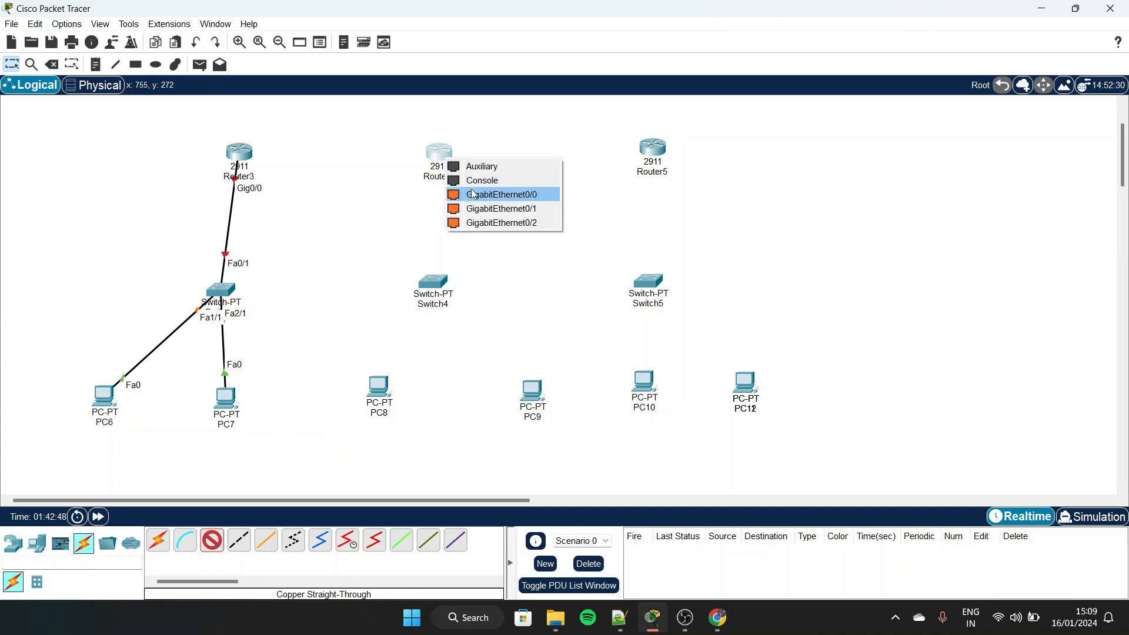
click(475, 194)
click(434, 284)
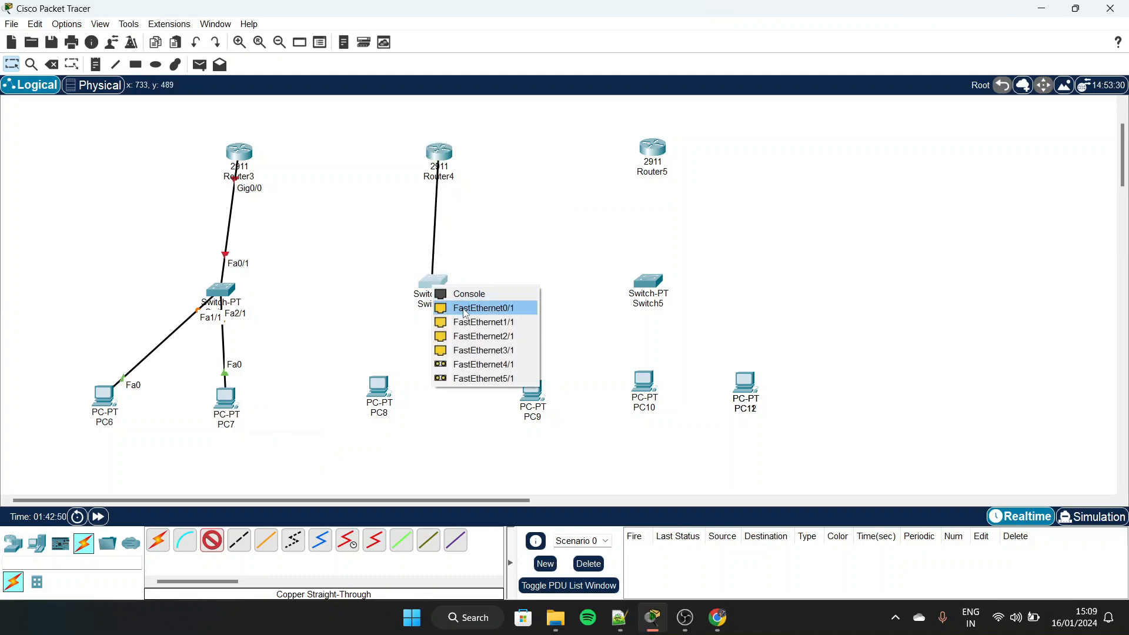
click(466, 308)
Cable Switch4 FastEthernet1/1 to PC8 FastEthernet0 and Switch4 FastEthernet2/1 to PC9 FastEthernet0
click(435, 285)
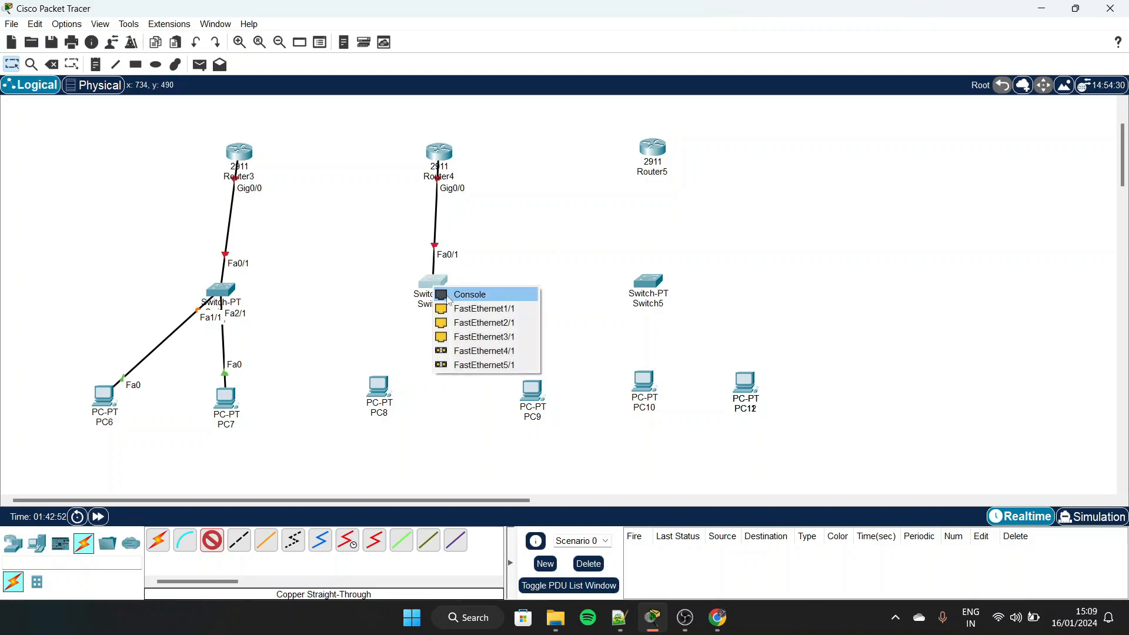
click(476, 308)
click(386, 391)
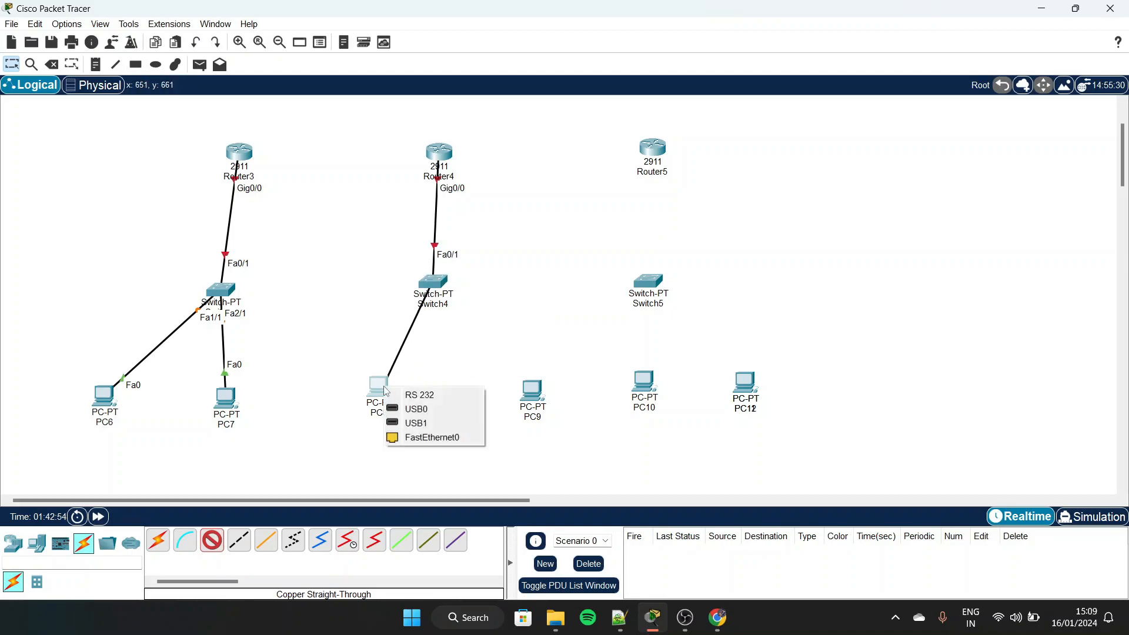
click(433, 437)
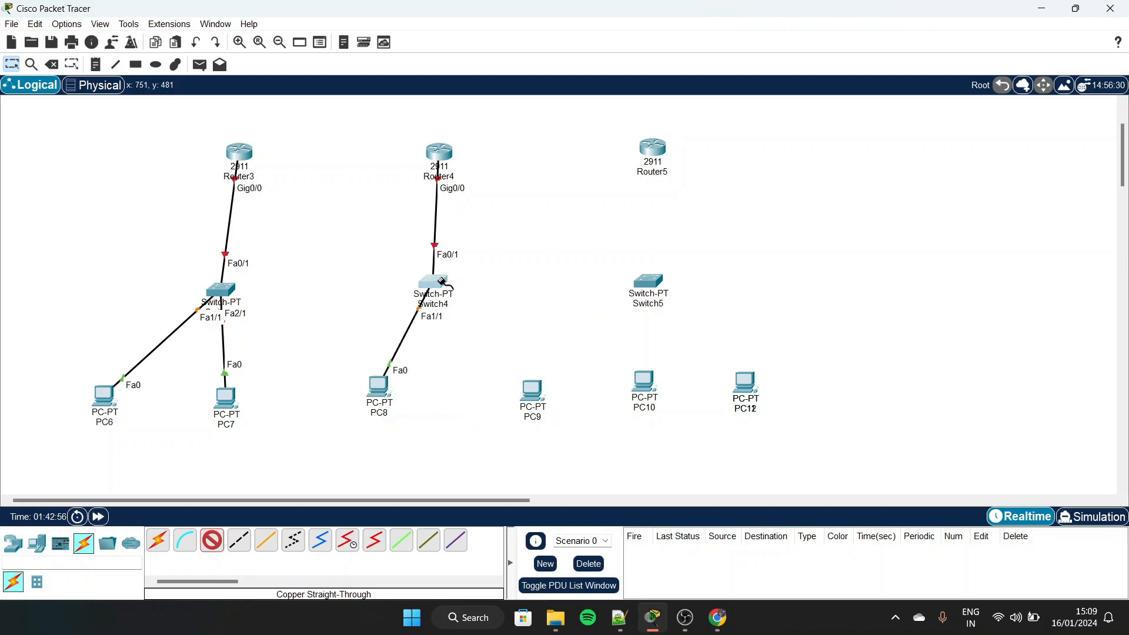
click(442, 283)
click(481, 301)
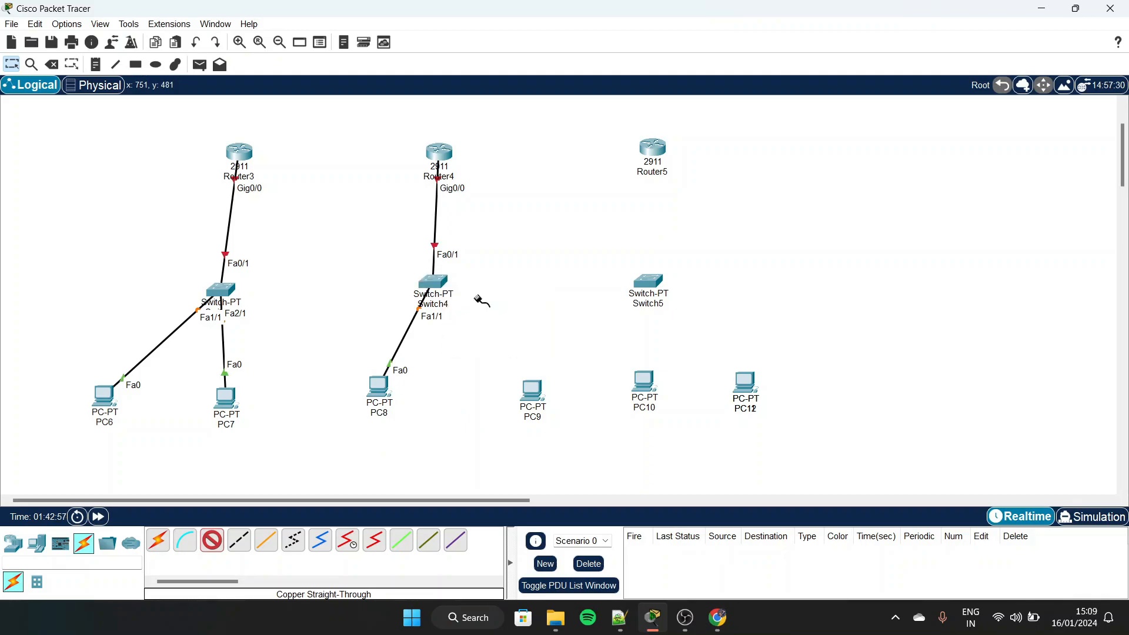
click(531, 389)
click(588, 447)
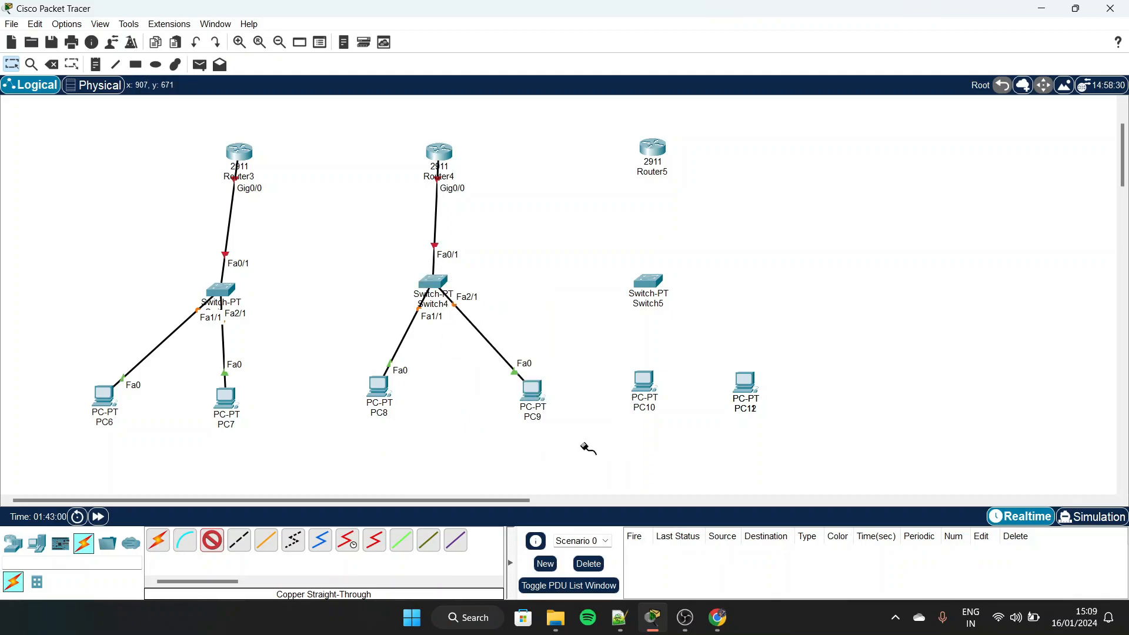
Connect Router5 GigabitEthernet0/0 to Switch5 FastEthernet0/1 with a copper straight-through cable
click(655, 152)
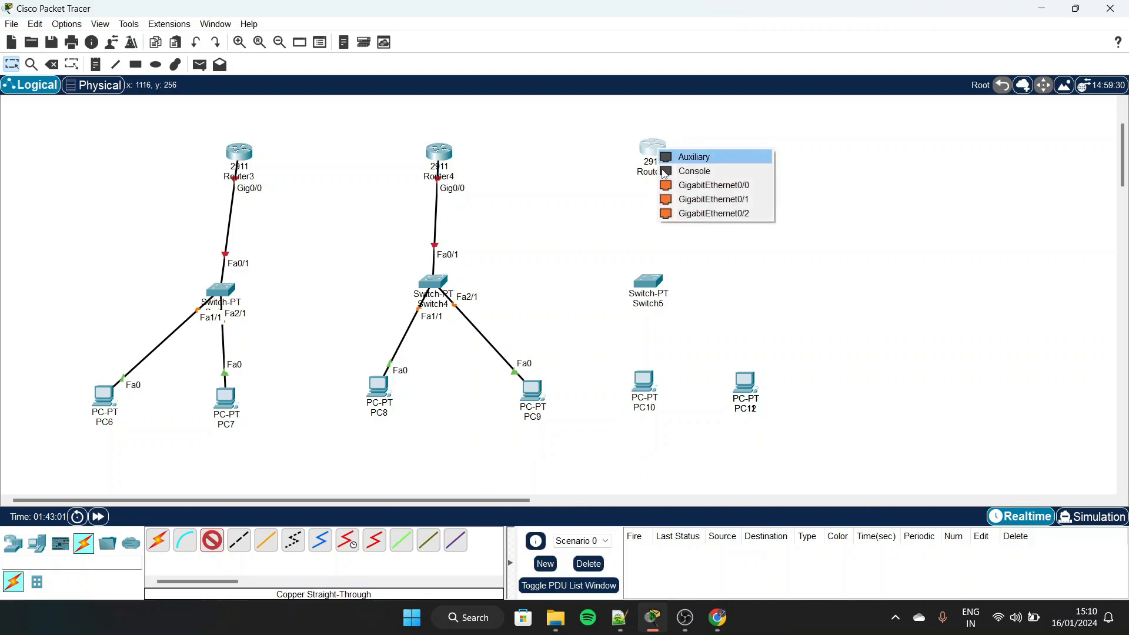
click(689, 187)
click(648, 282)
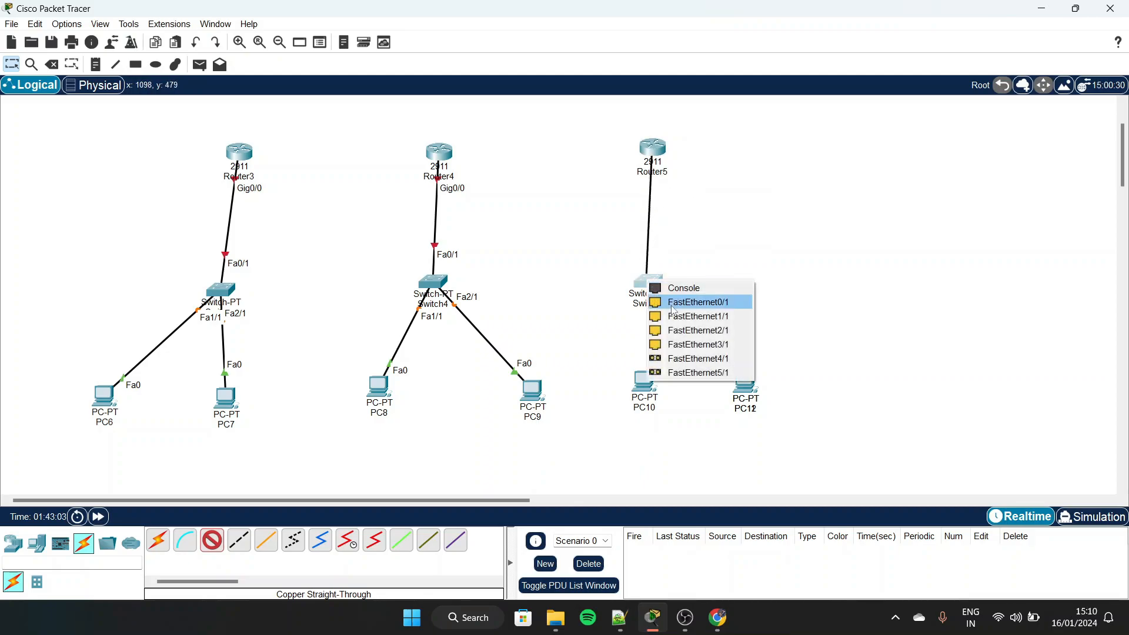
click(676, 309)
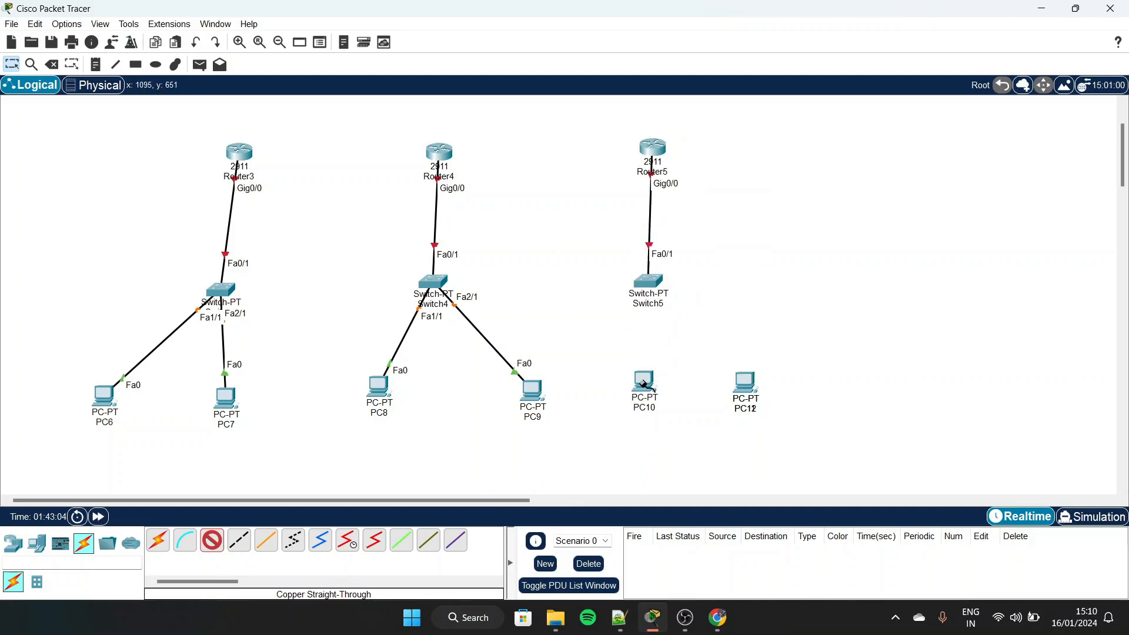
Connect Switch5 FastEthernet1/1 to PC10 FastEthernet0 with a copper straight-through cable
click(657, 288)
click(692, 312)
click(644, 381)
click(682, 431)
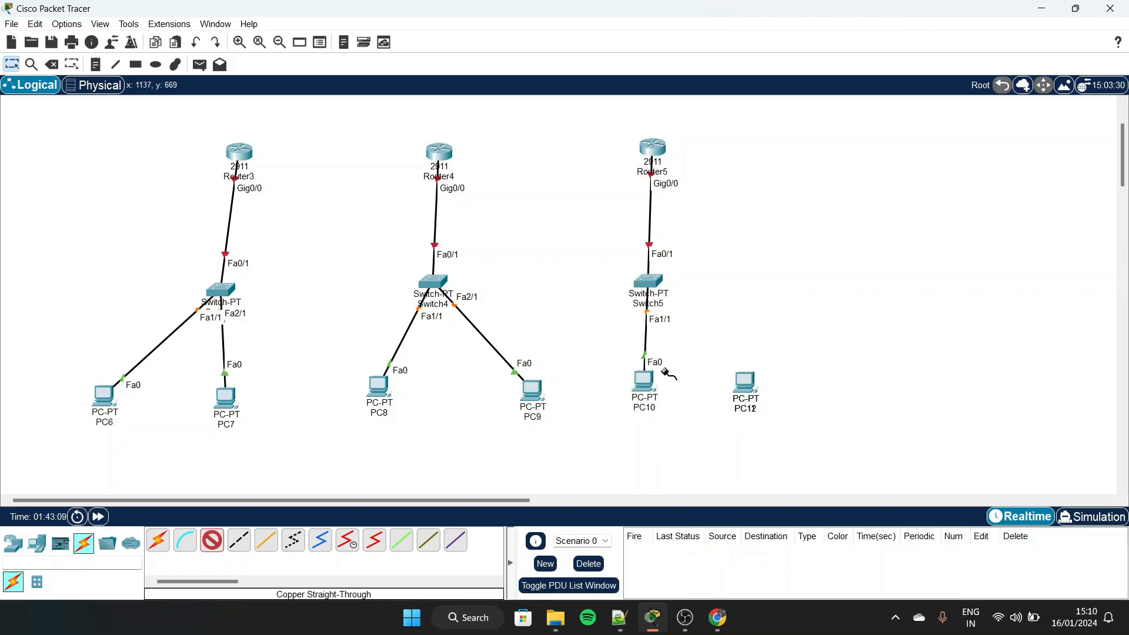
Connect Switch5 FastEthernet2/1 to PC12 FastEthernet0 with a copper straight-through cable
click(650, 277)
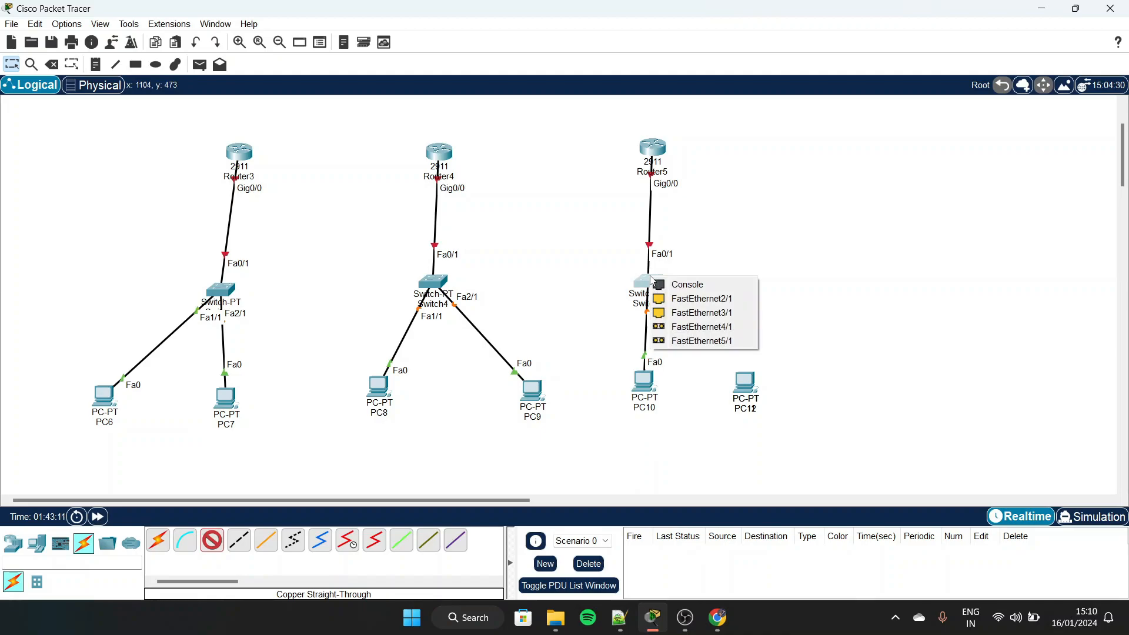
click(677, 298)
click(741, 380)
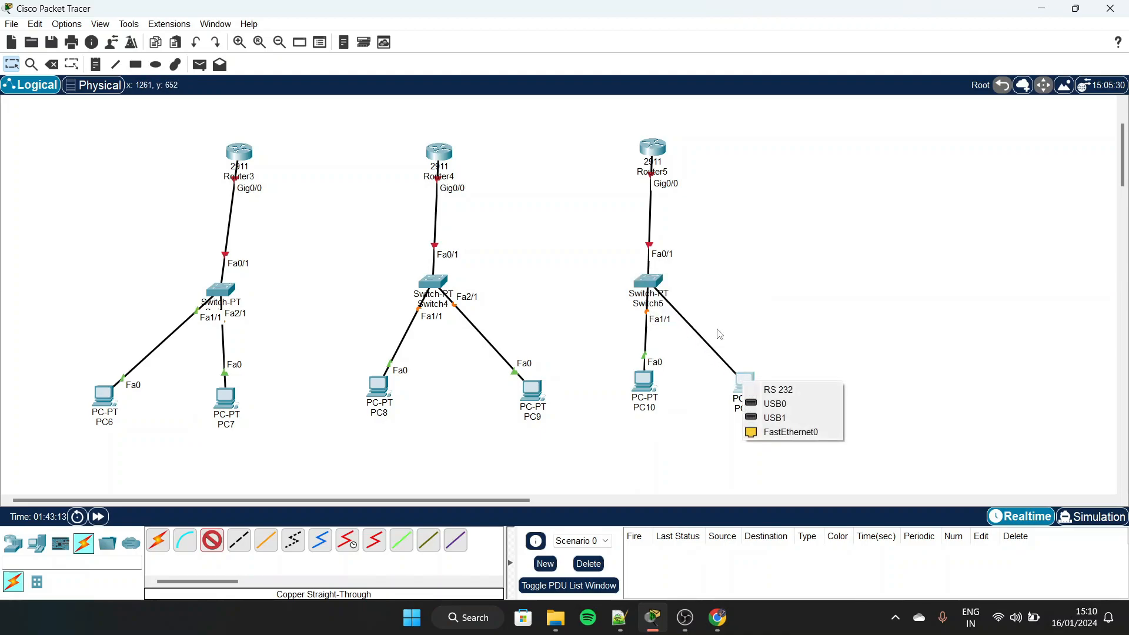
click(787, 432)
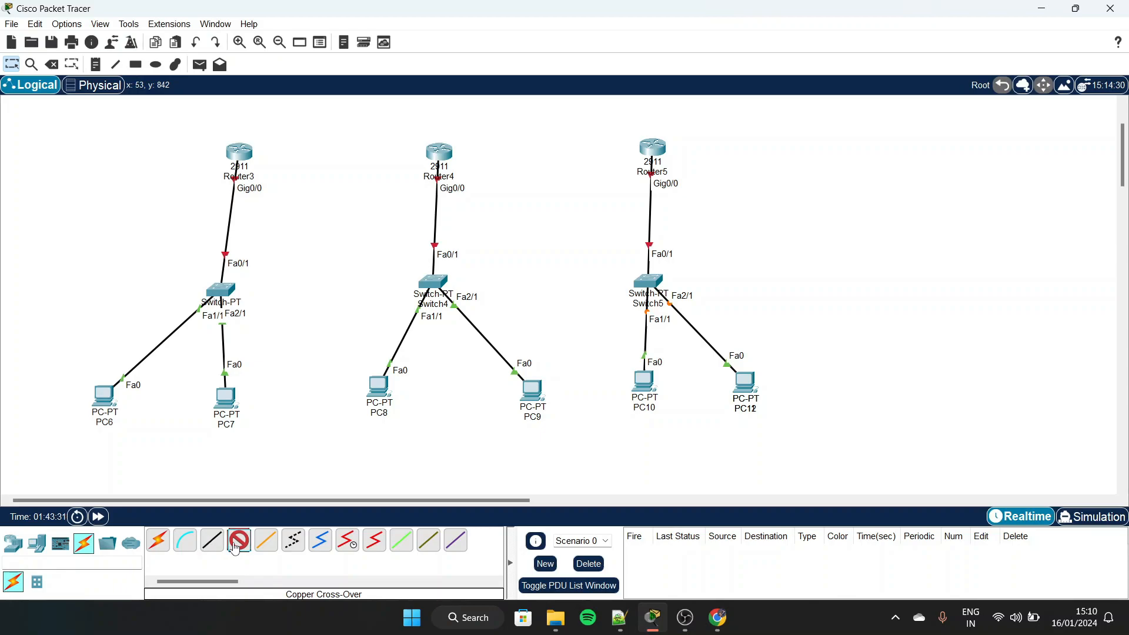
Connect Router3 GigabitEthernet0/1 to Router4 GigabitEthernet0/1 with a copper cross-over cable
click(236, 547)
click(252, 150)
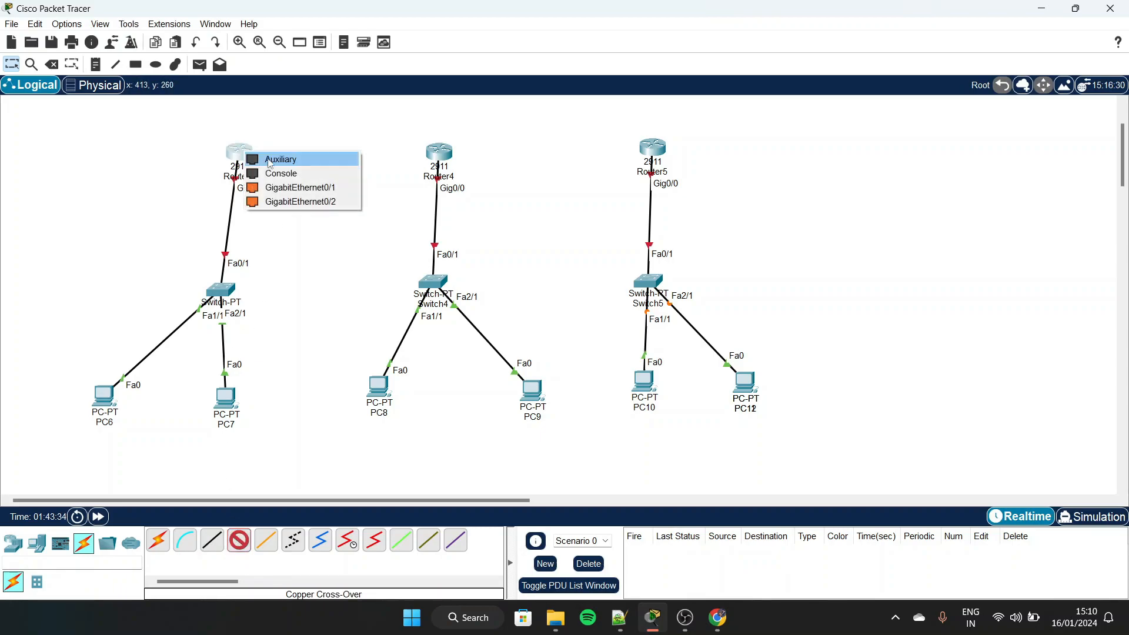
click(303, 187)
click(438, 153)
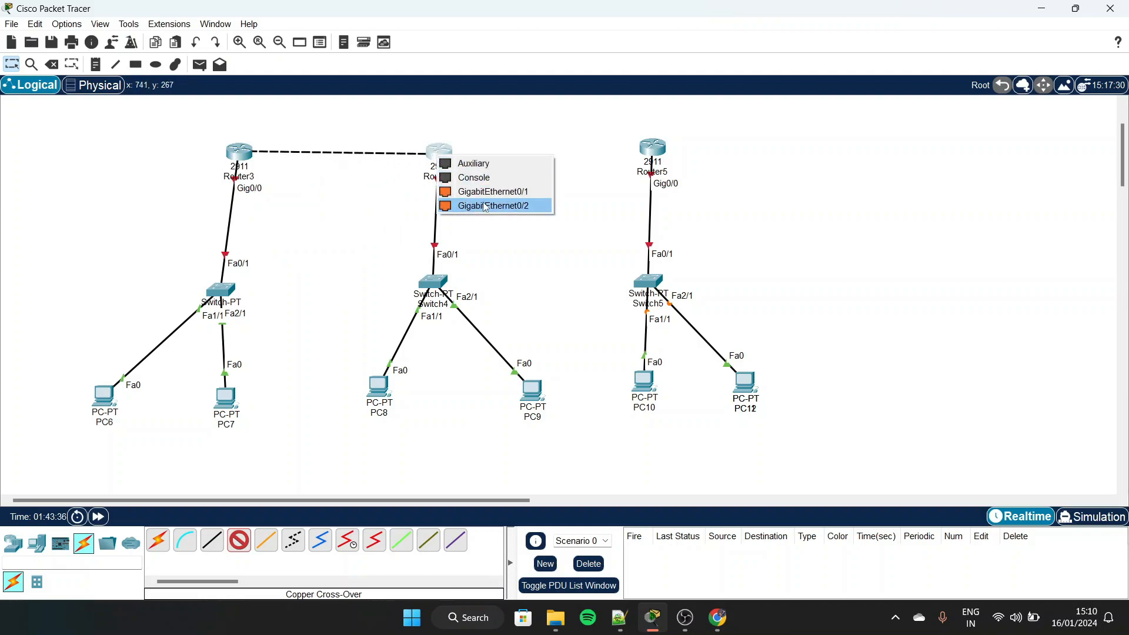
click(496, 192)
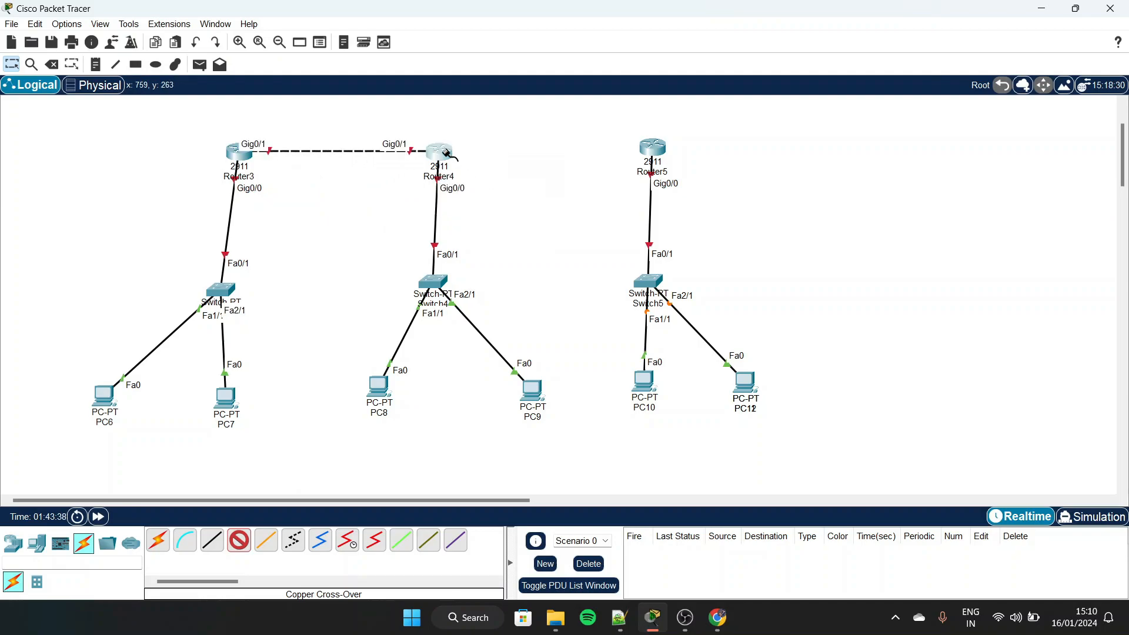
Connect Router4 GigabitEthernet0/2 to Router5 GigabitEthernet0/1 with a copper cross-over cable
click(447, 153)
click(509, 188)
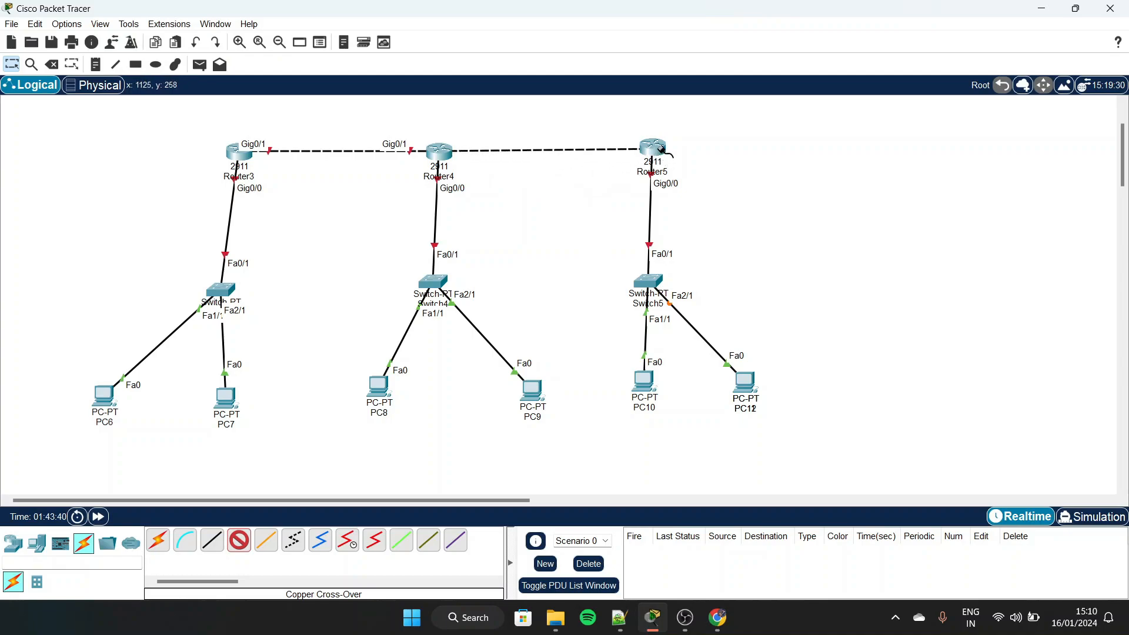
click(654, 148)
click(688, 184)
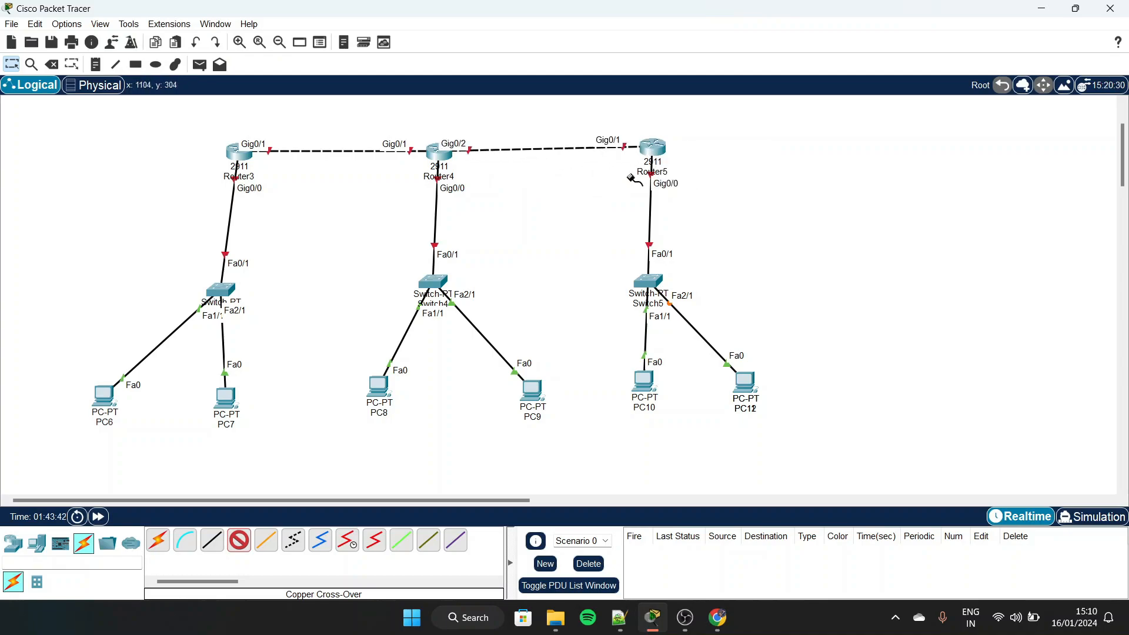
scroll(490, 221, up, 1)
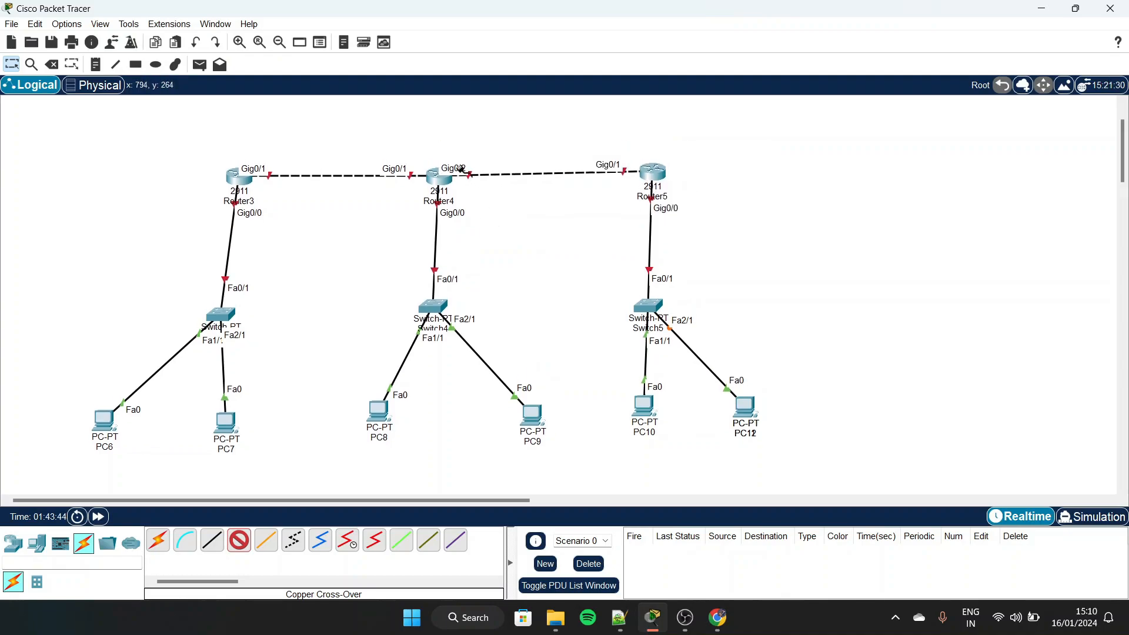
key(Escape)
Add the address notes 10.0.0.1 at Router3 and 10.0.0.2 at Router4 above the link between them
key(n)
click(242, 153)
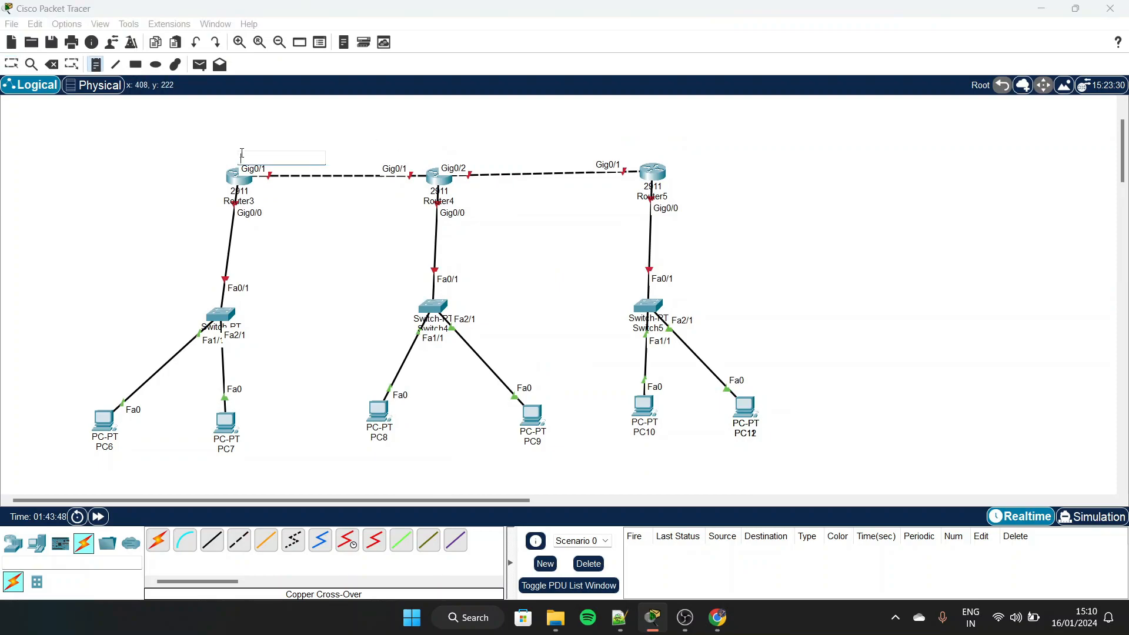
text(10.0.0.1)
click(360, 147)
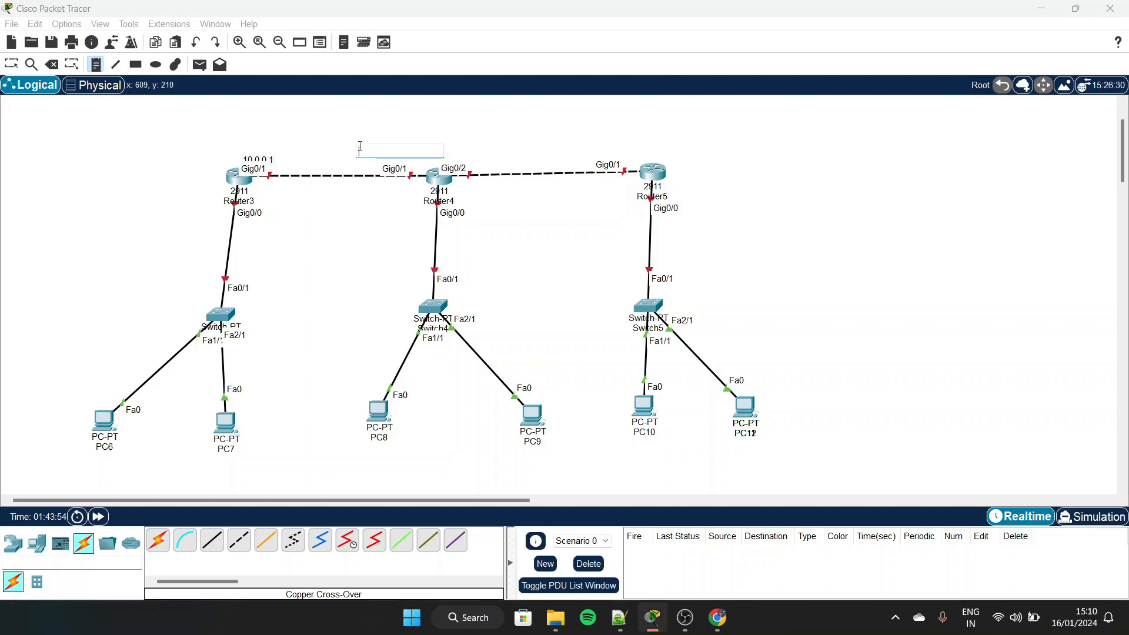
text(10.0.0.2)
Add the address notes 11.0.0.1 at Router4 and 11.0.0.2 at Router5 above the link between them
click(459, 147)
text(1)
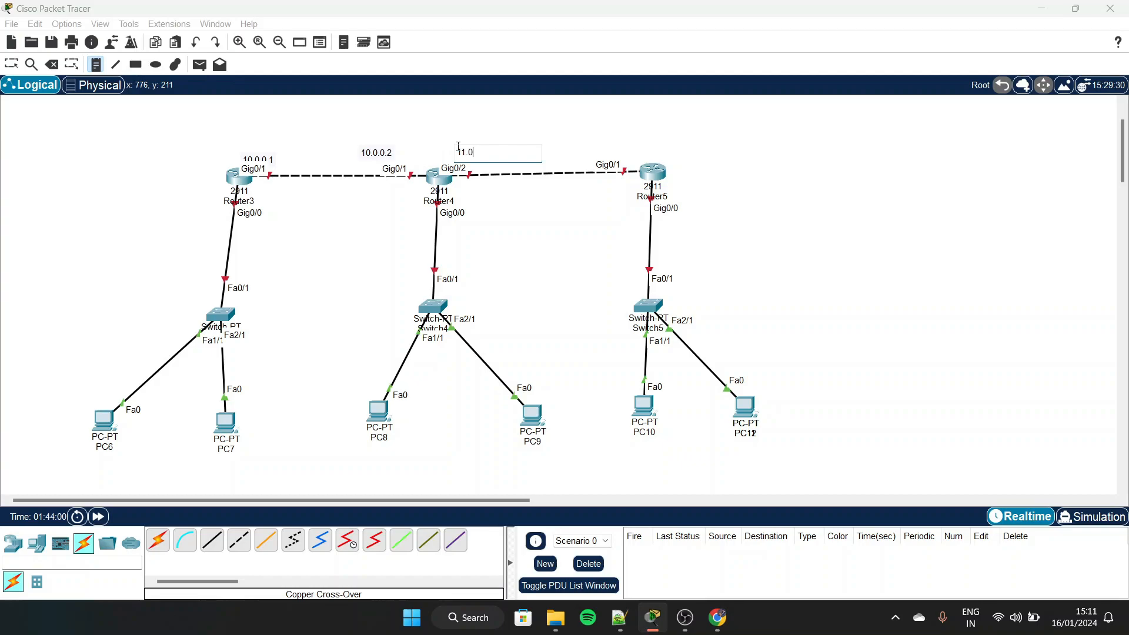
click(561, 143)
text(11.0.0.2)
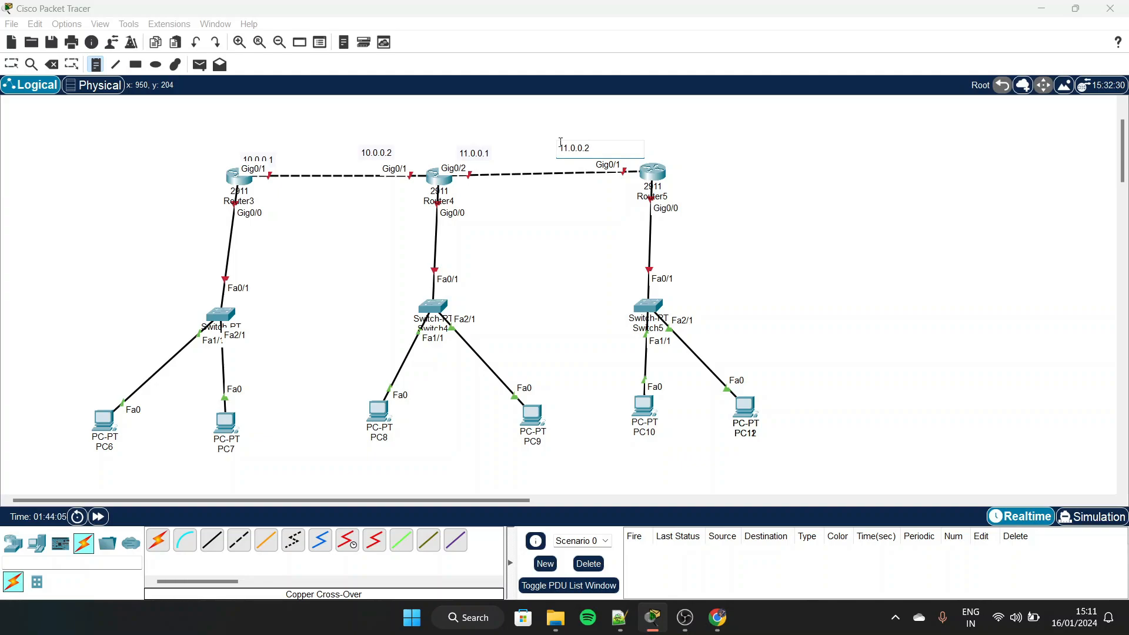
key(Escape)
Reposition the 11.0.0.2, 11.0.0.1 and 10.0.0.1 notes so they sit clear above their router port labels
drag(583, 147, 618, 147)
drag(476, 154, 485, 152)
click(259, 161)
drag(259, 162, 266, 154)
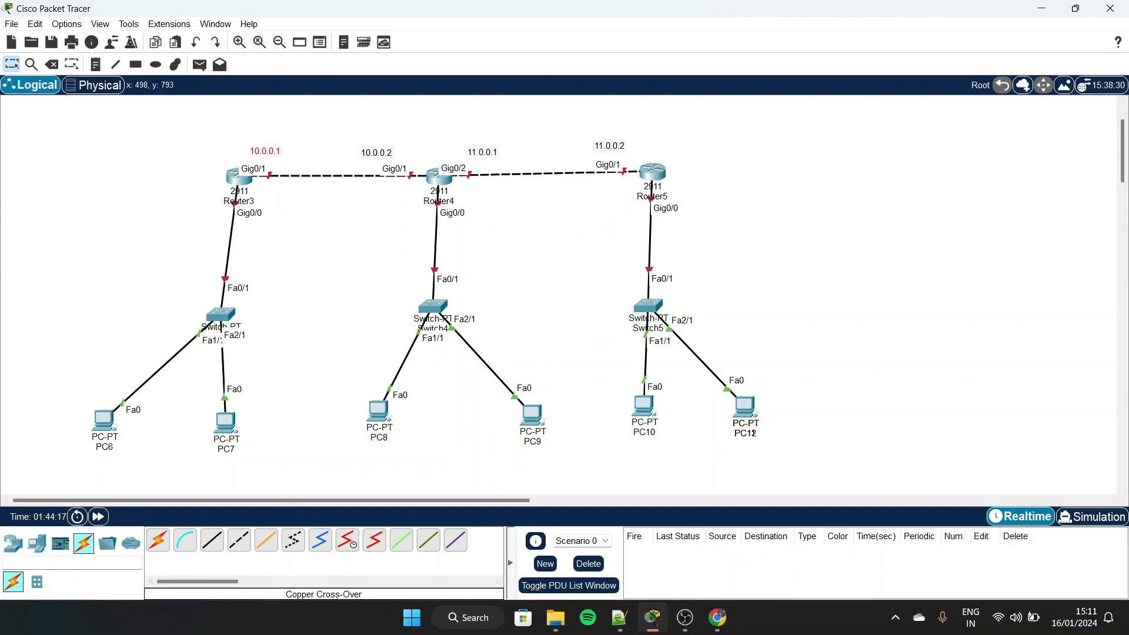
click(259, 622)
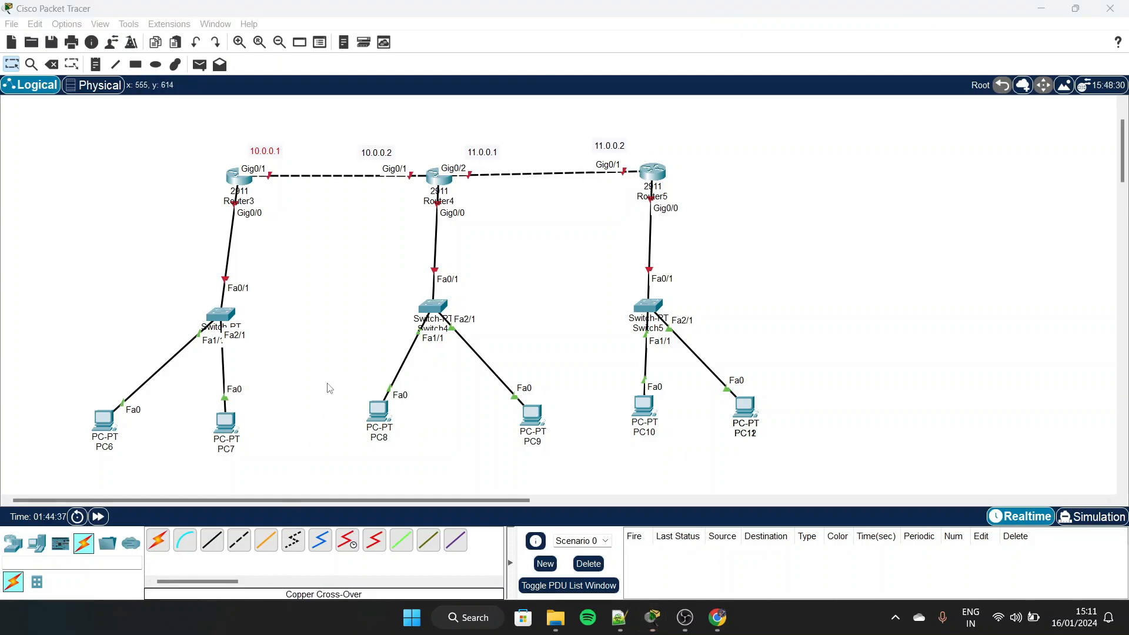
click(306, 270)
key(n)
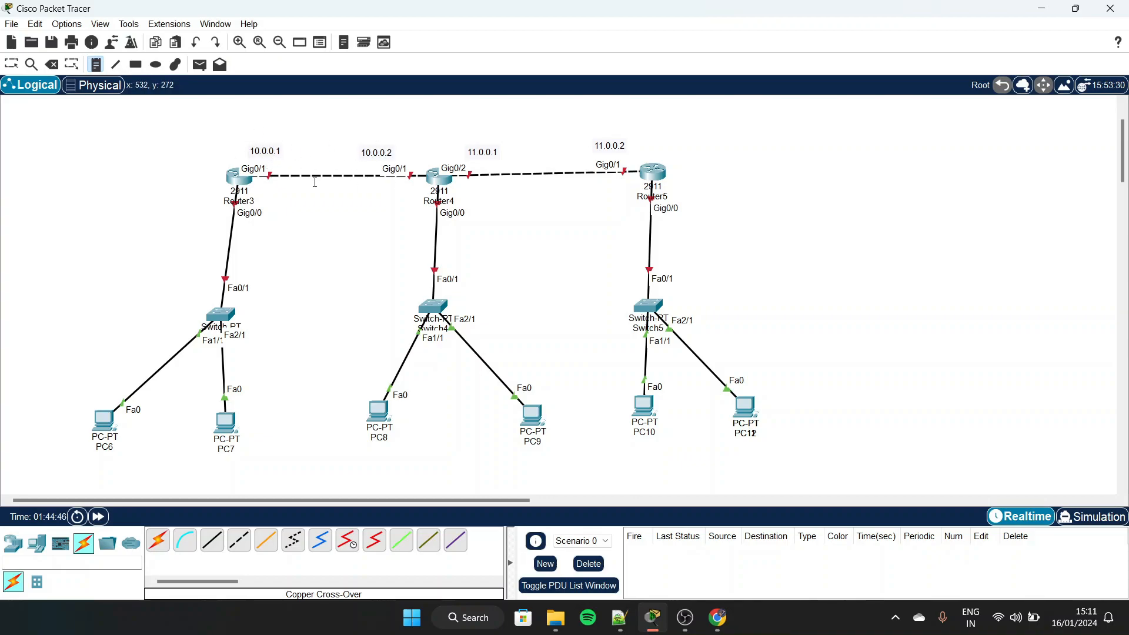
key(Escape)
Label the switch links of Router3, Router4 and Router5 with the network notes 192.168.1.0, 192.168.2.0 and 192.168.3.0 respectively
scroll(297, 241, down, 1)
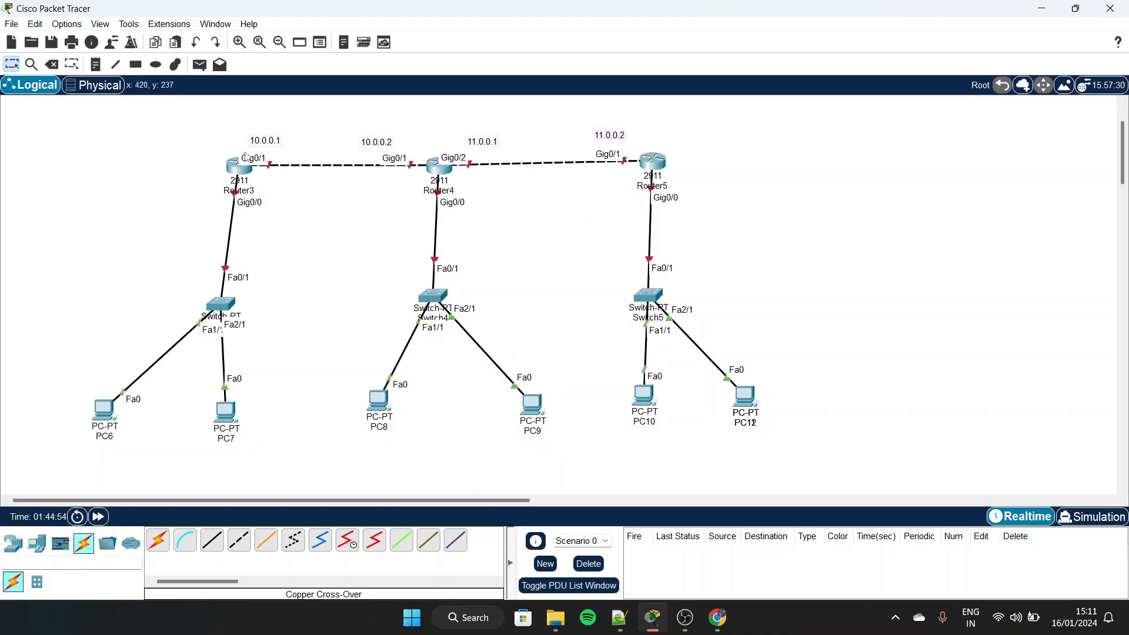
key(n)
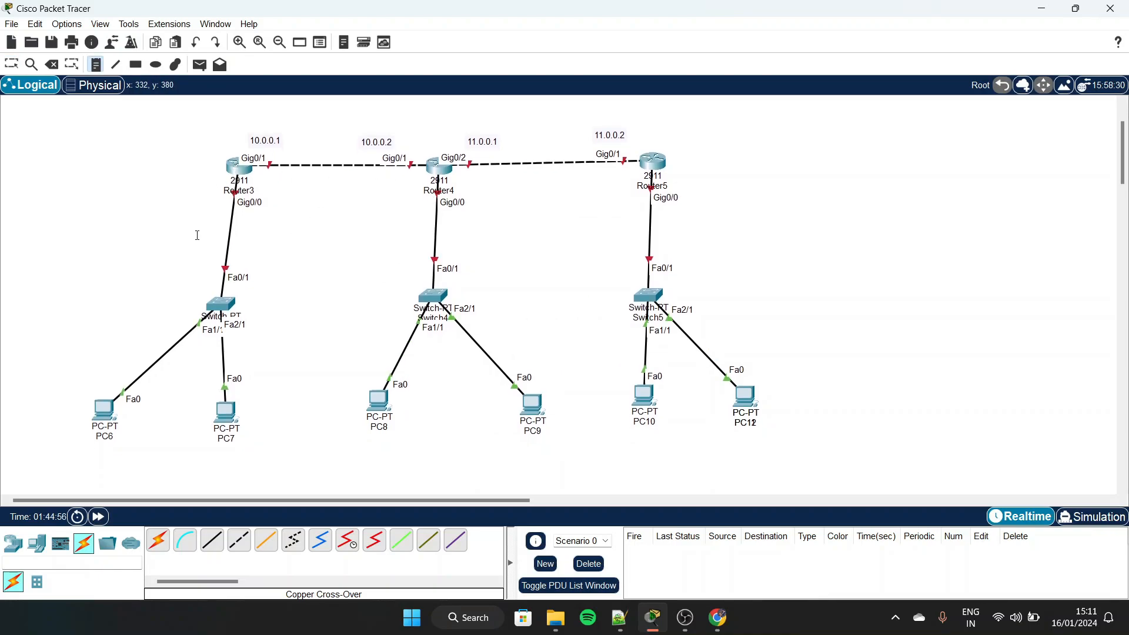
click(207, 239)
text(192.168.1.0)
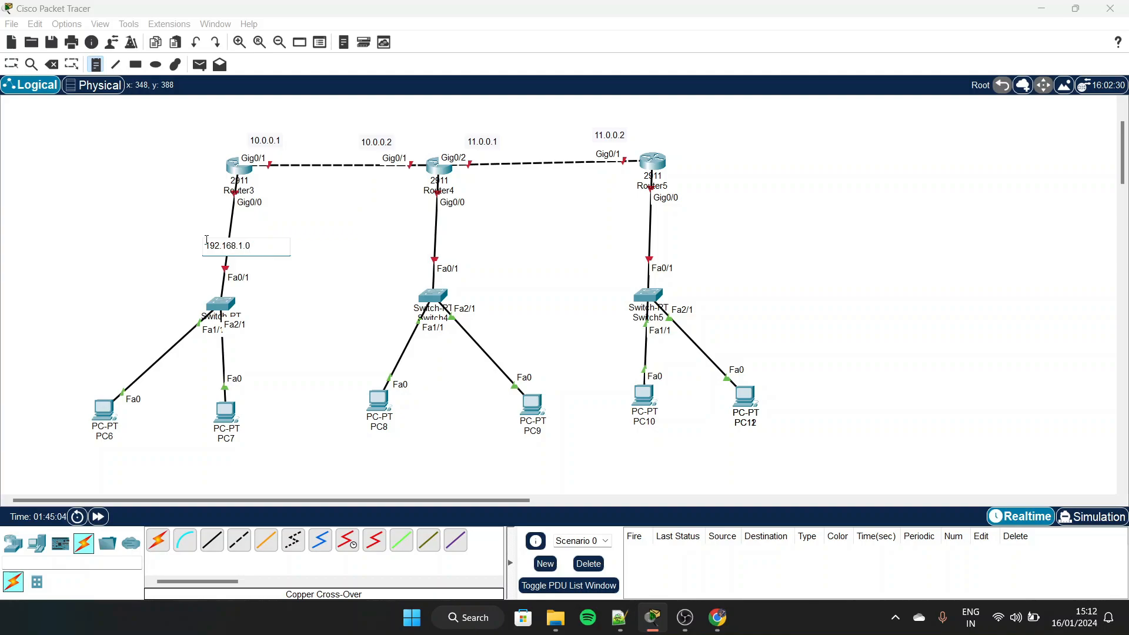
click(414, 234)
text(192.16+8)
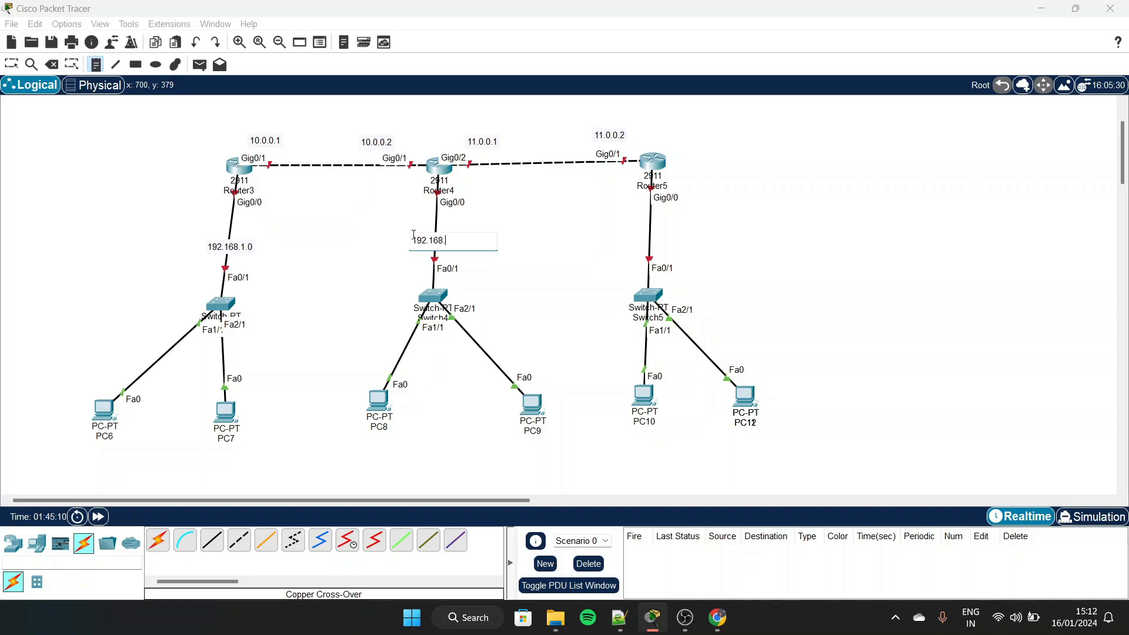
click(638, 235)
text(192.168.3.0)
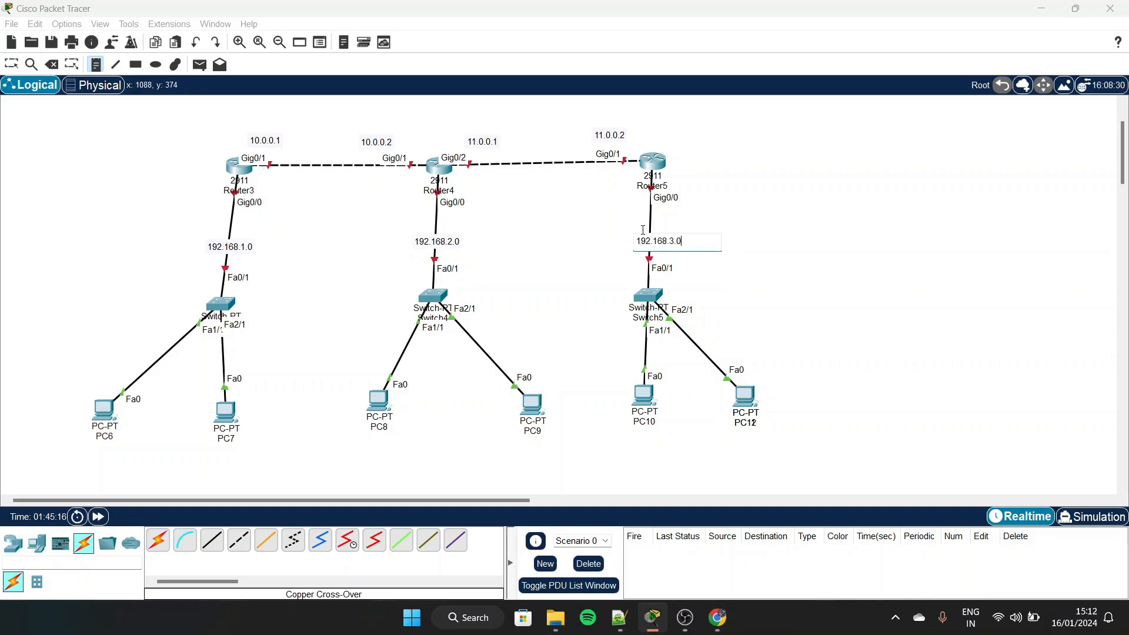
key(Escape)
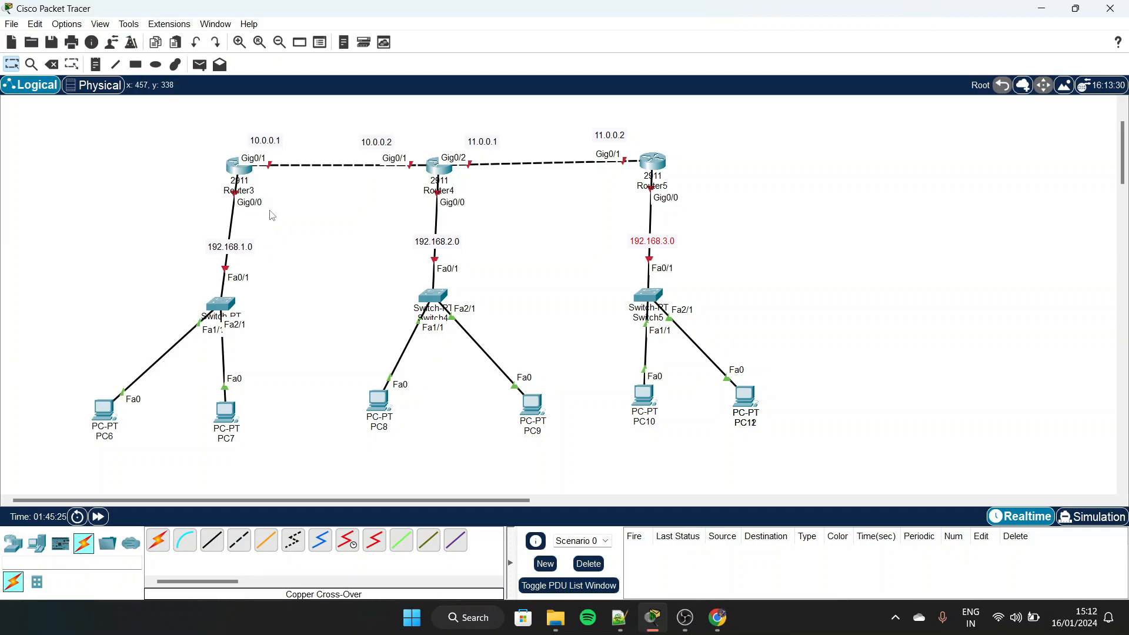
Add the address notes 192.168.1.1, 192.168.2.1 and 192.168.3.1 beside GigabitEthernet0/0 of Router3, Router4 and Router5 respectively
key(n)
click(270, 202)
text(192.168.1.1)
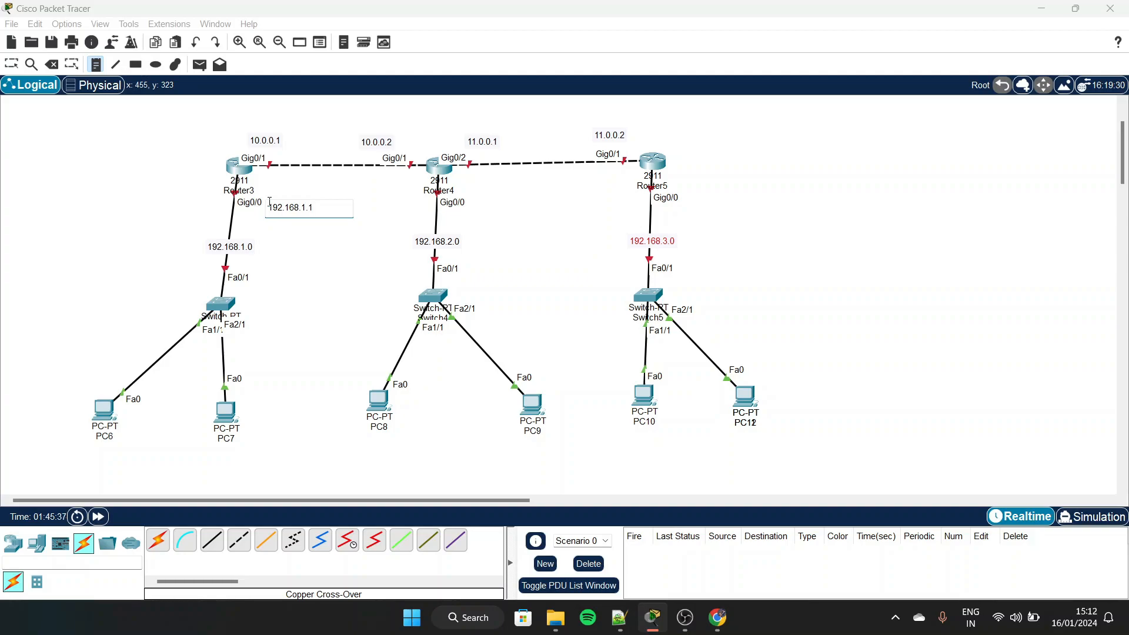
key(Escape)
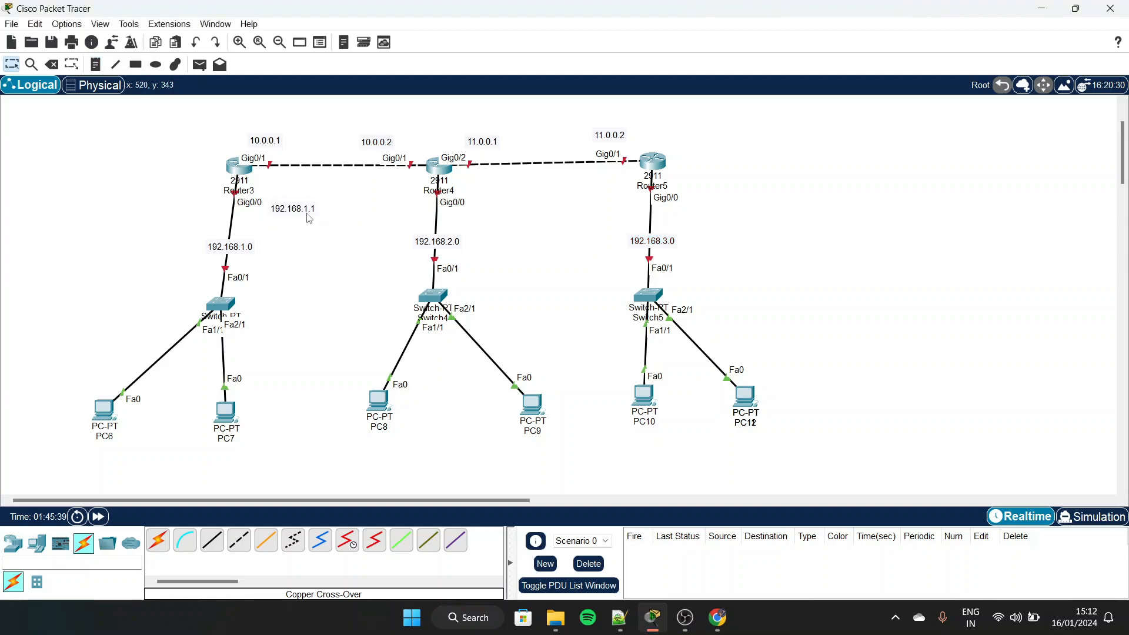
key(n)
click(474, 200)
text(192.168.2.1)
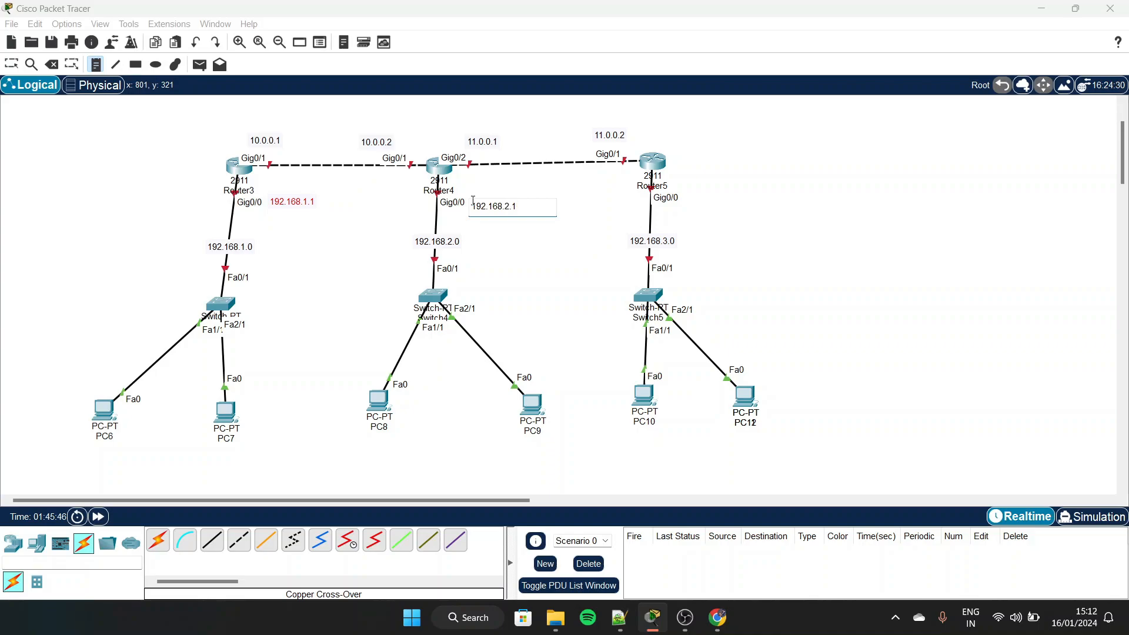
click(694, 196)
text(192.168.3.1)
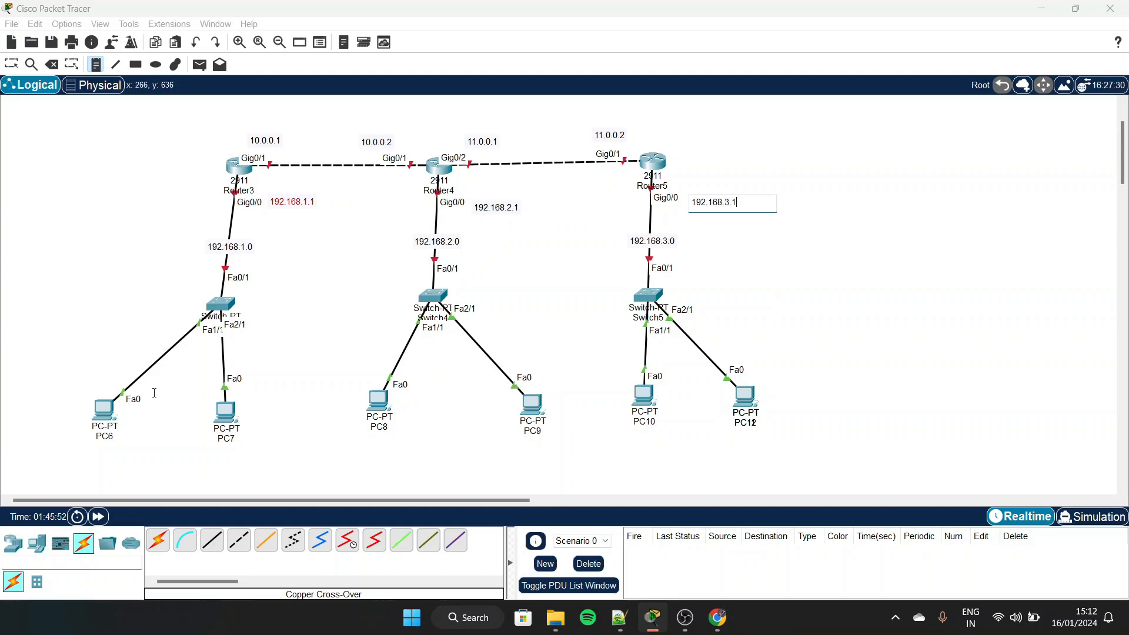
key(Escape)
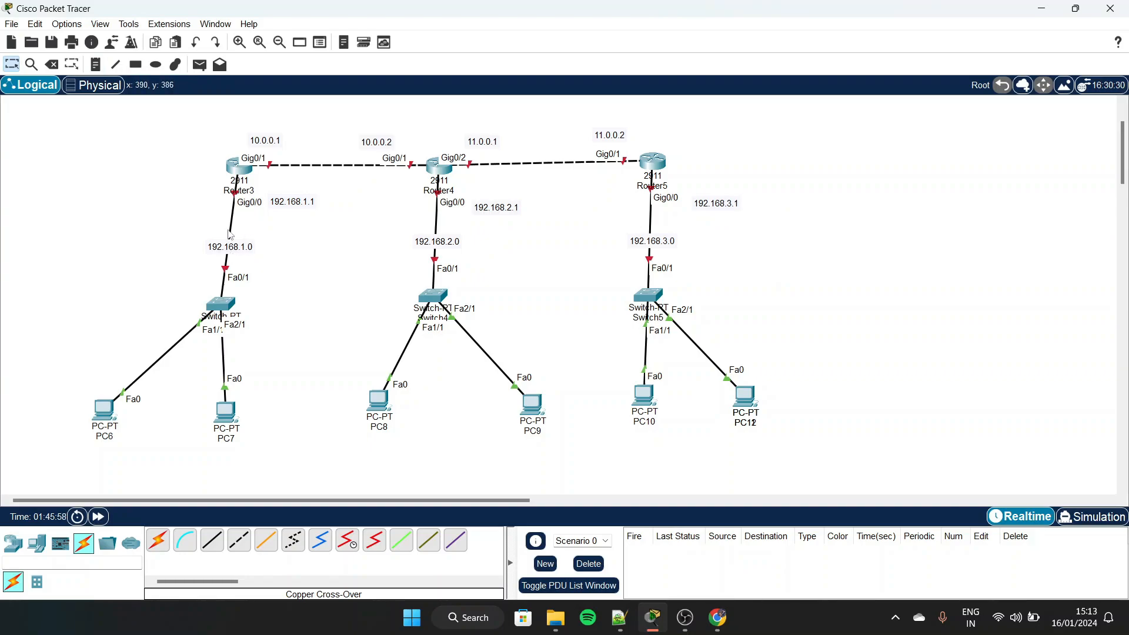
Configure Router3 GigabitEthernet0/0 with IPv4 address 192.168.1.1 and subnet mask 255.255.255.0, and turn the port on
click(244, 169)
drag(479, 96, 655, 74)
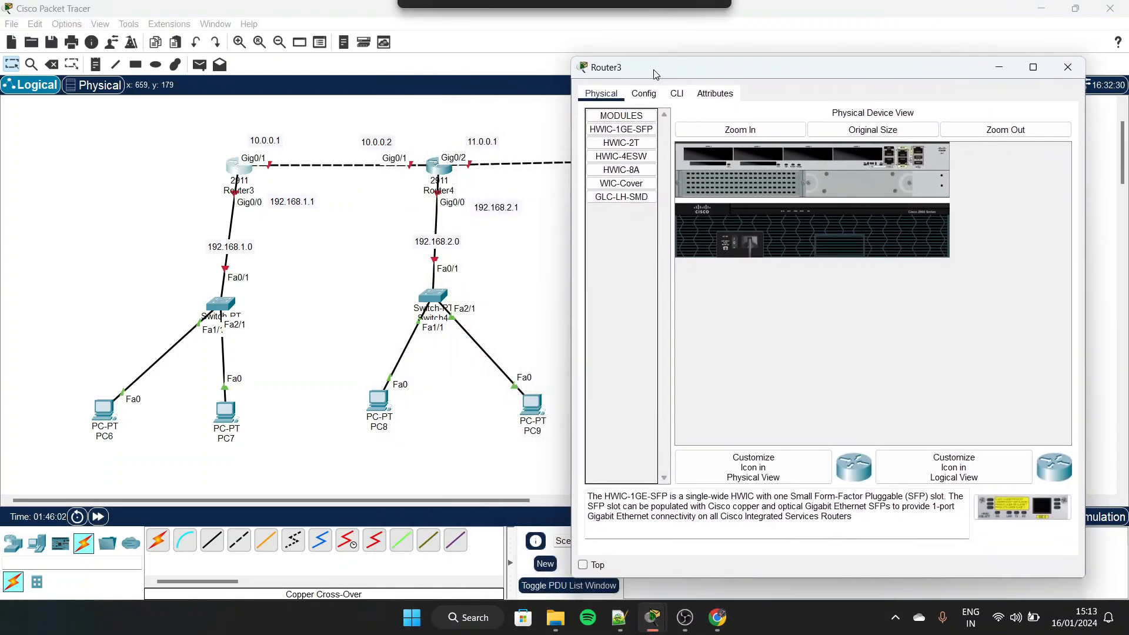
click(655, 95)
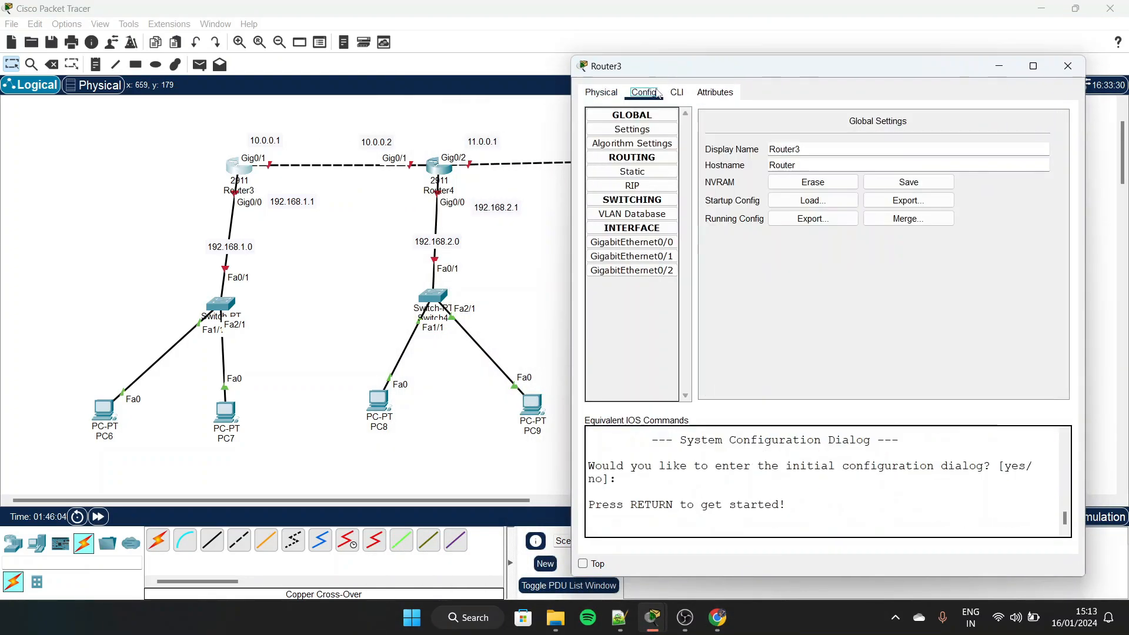
click(658, 245)
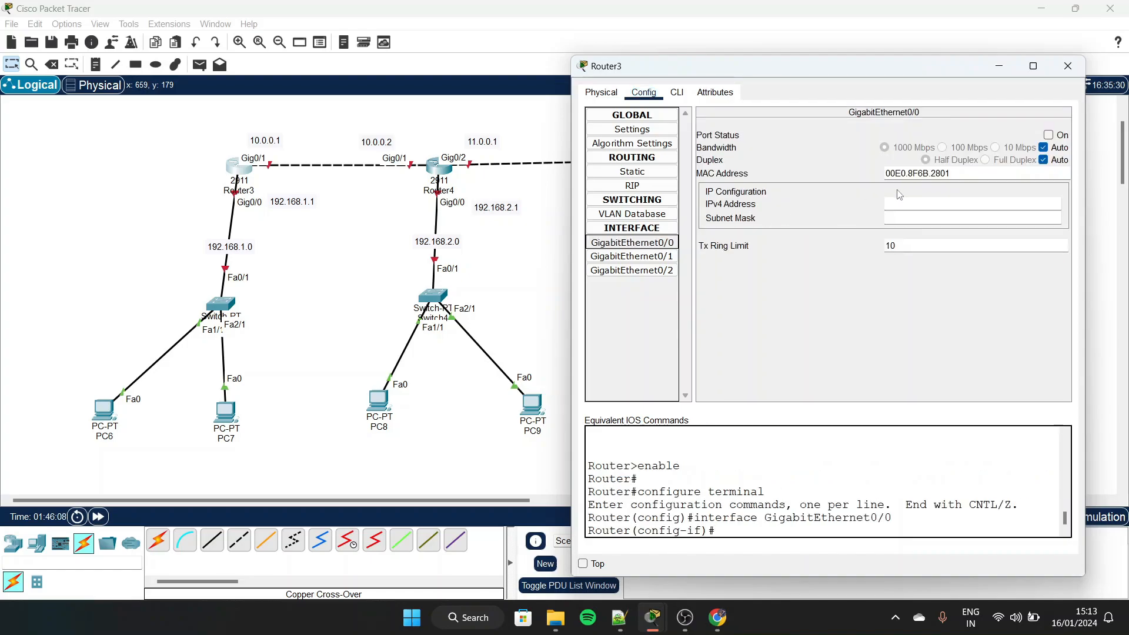
click(894, 201)
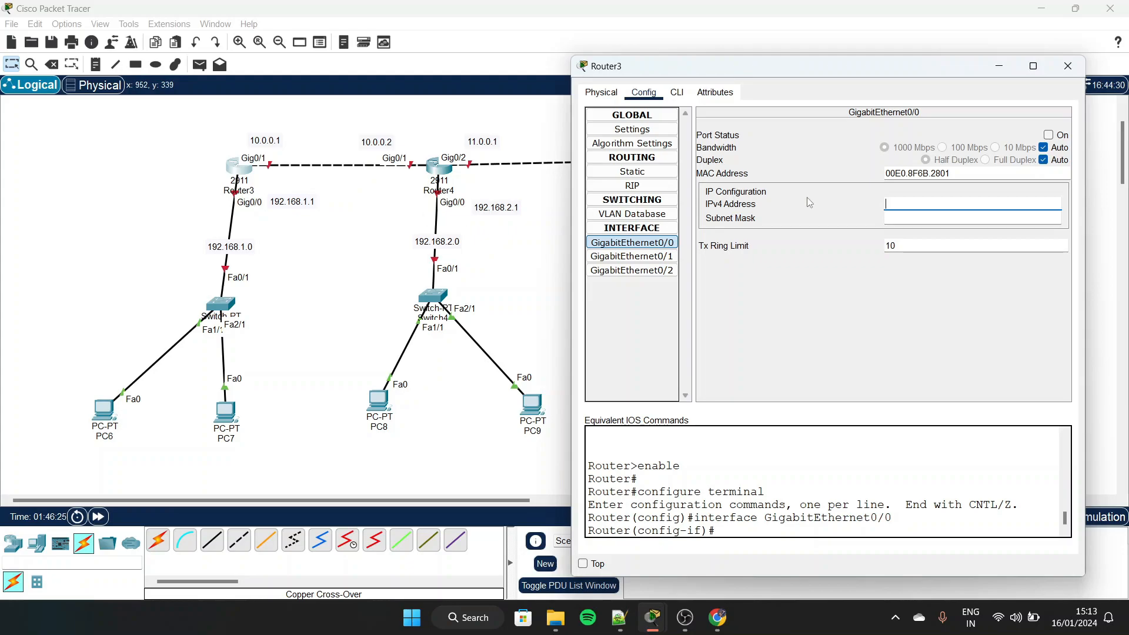
click(895, 205)
text(19)
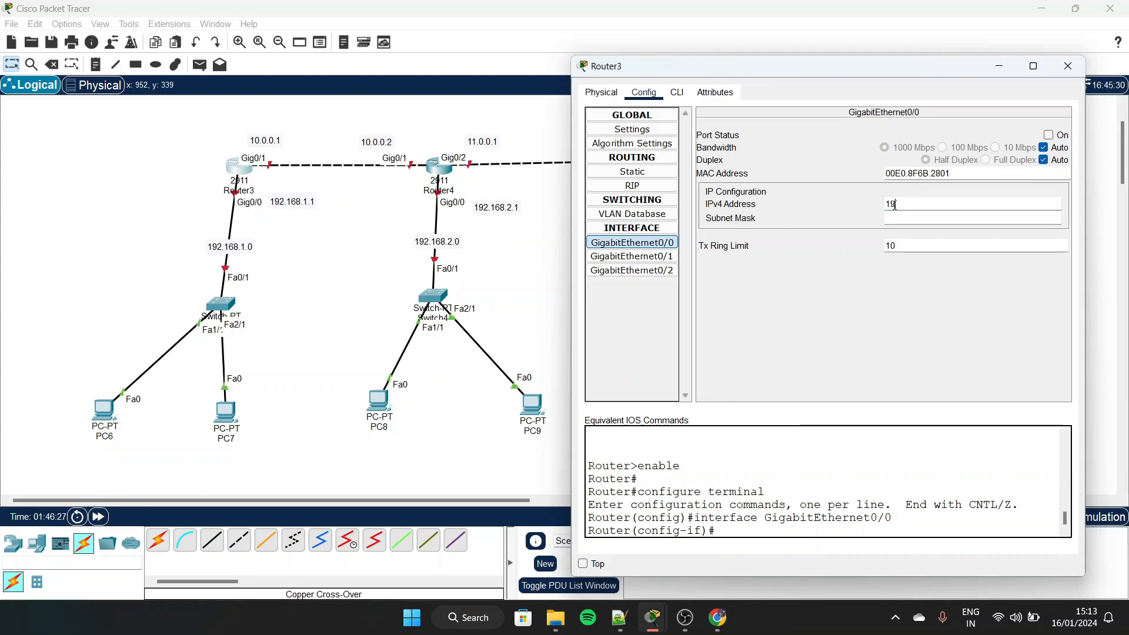
text(2.168.1.1)
key(Tab)
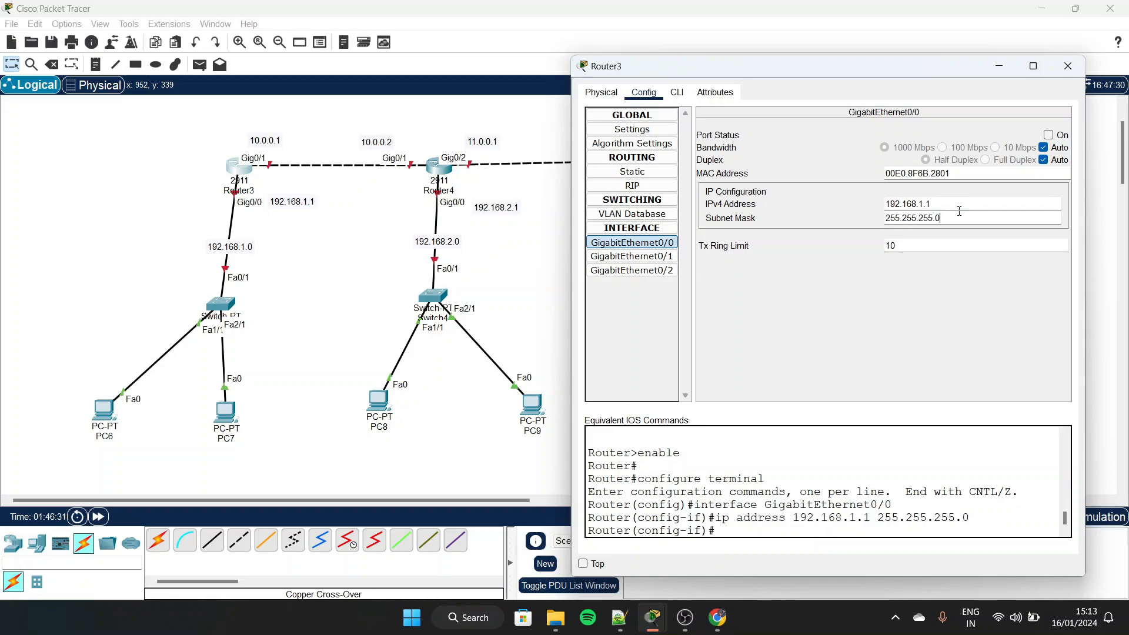
click(1049, 135)
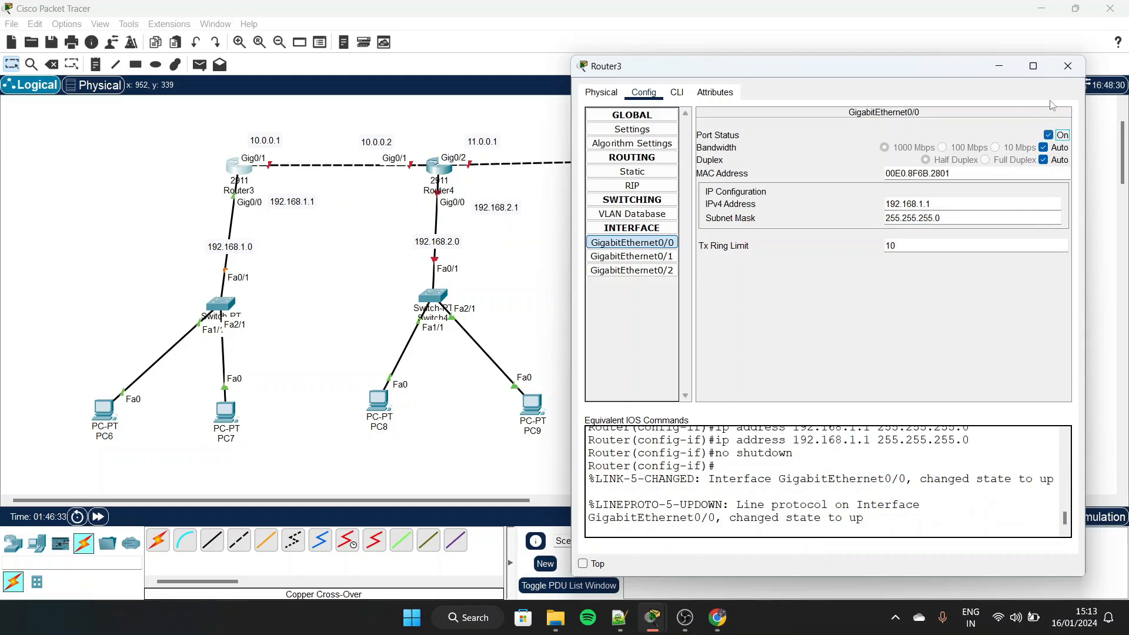
Configure Router3 GigabitEthernet0/1 with IPv4 address 10.0.0.1 and subnet mask 255.0.0.0, and turn the port on
click(652, 257)
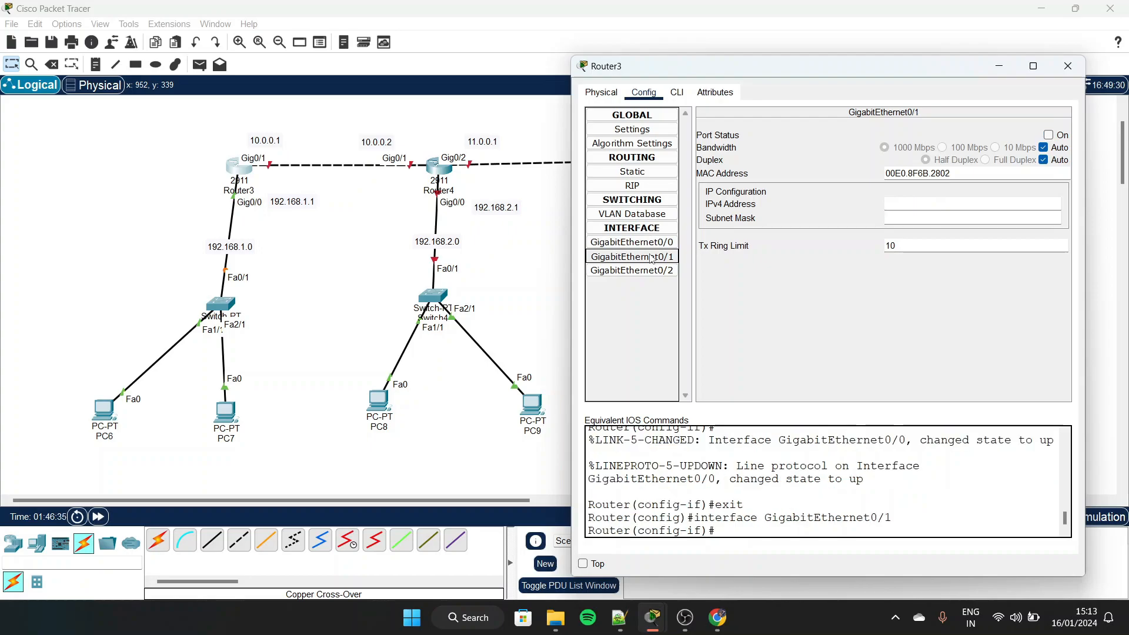
click(938, 202)
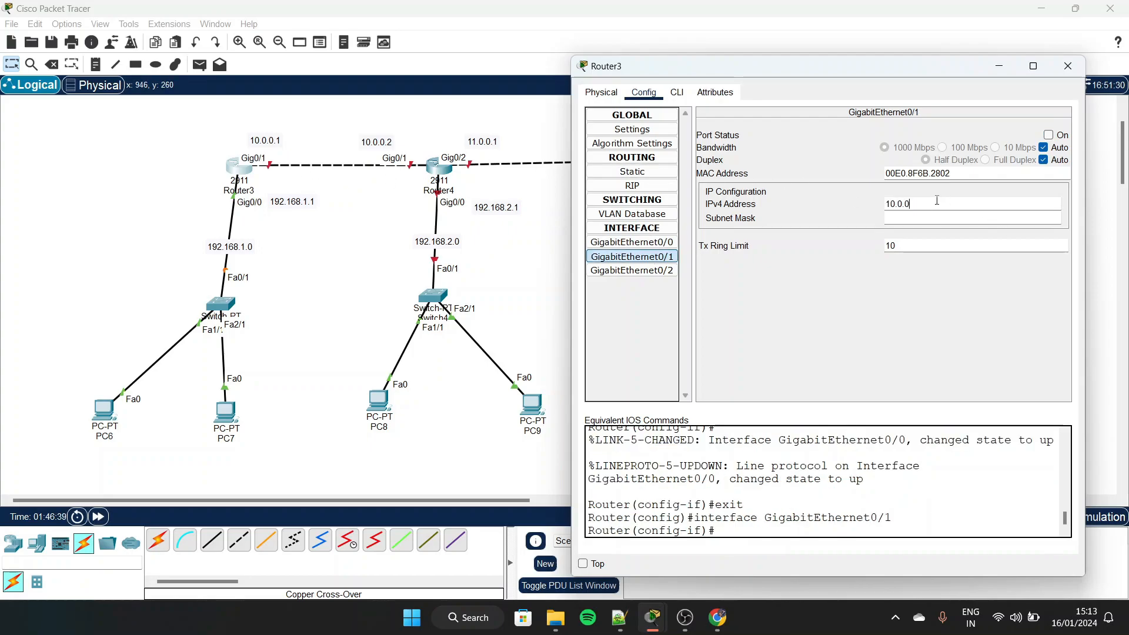
text(10.0.0.1)
key(Tab)
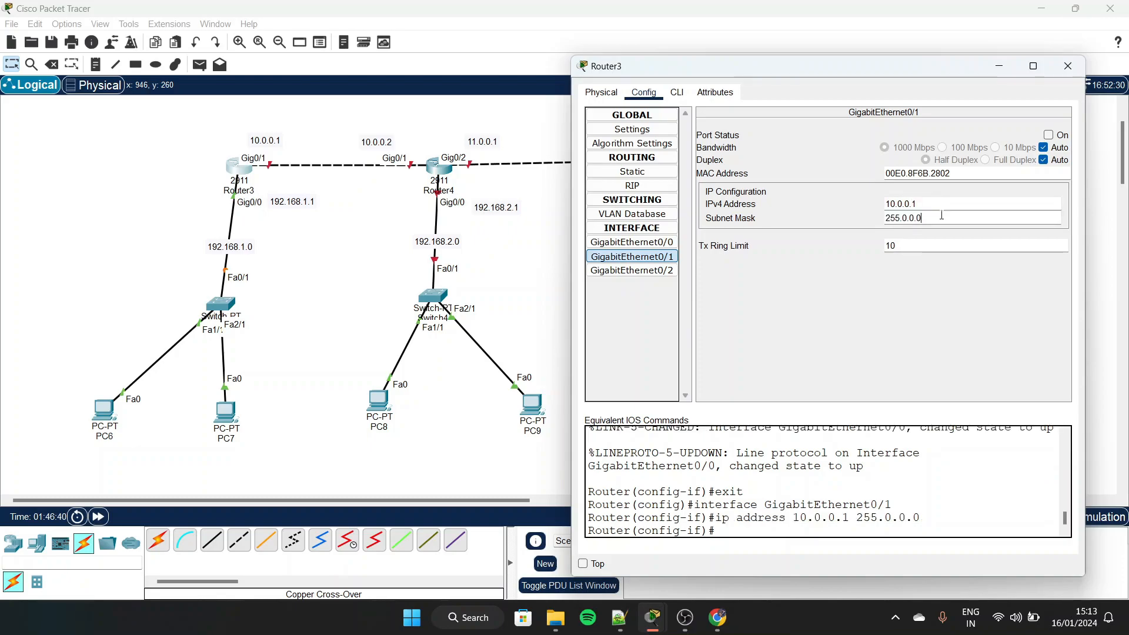
click(1048, 134)
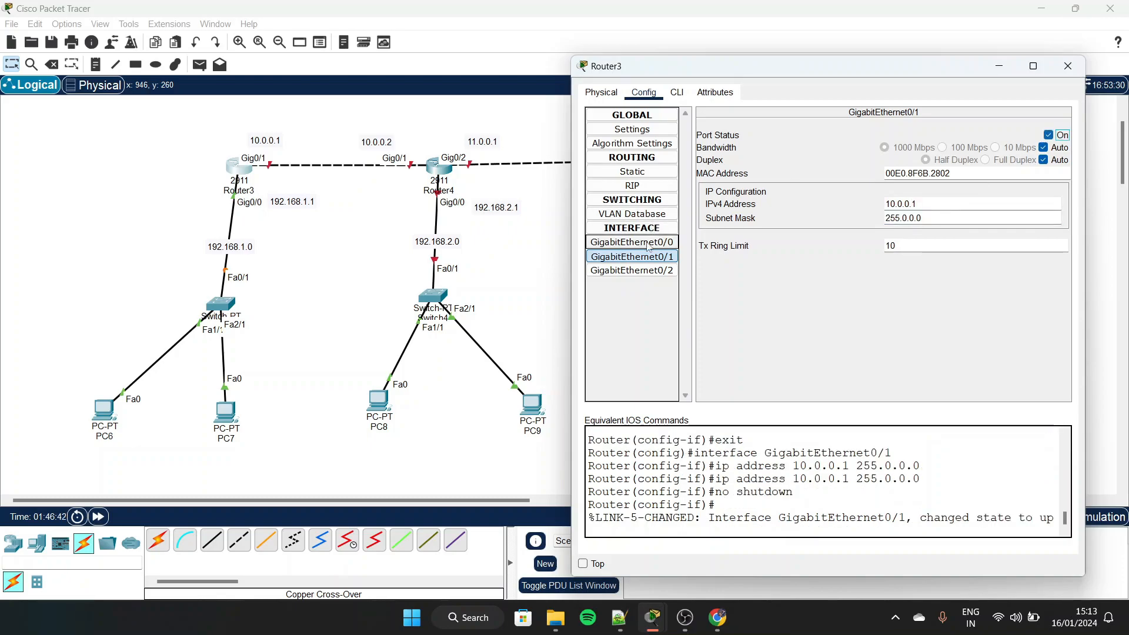
click(1068, 65)
Configure Router4 GigabitEthernet0/0 with the IPv4 address from its note, 192.168.2.1, and turn the port on
click(442, 176)
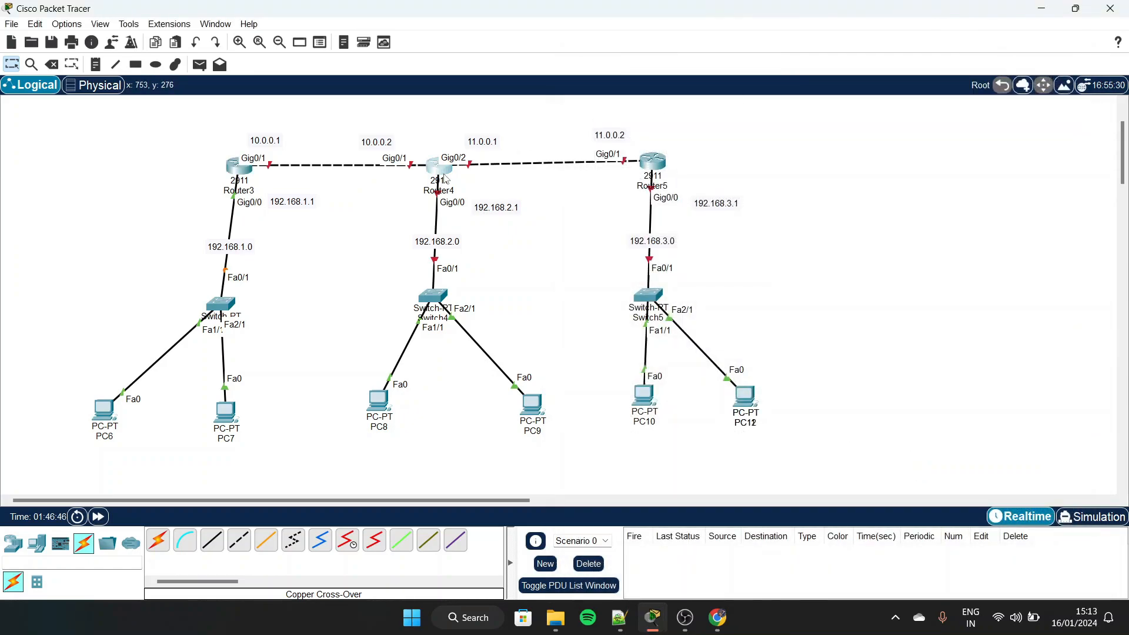
drag(574, 78, 770, 68)
click(674, 108)
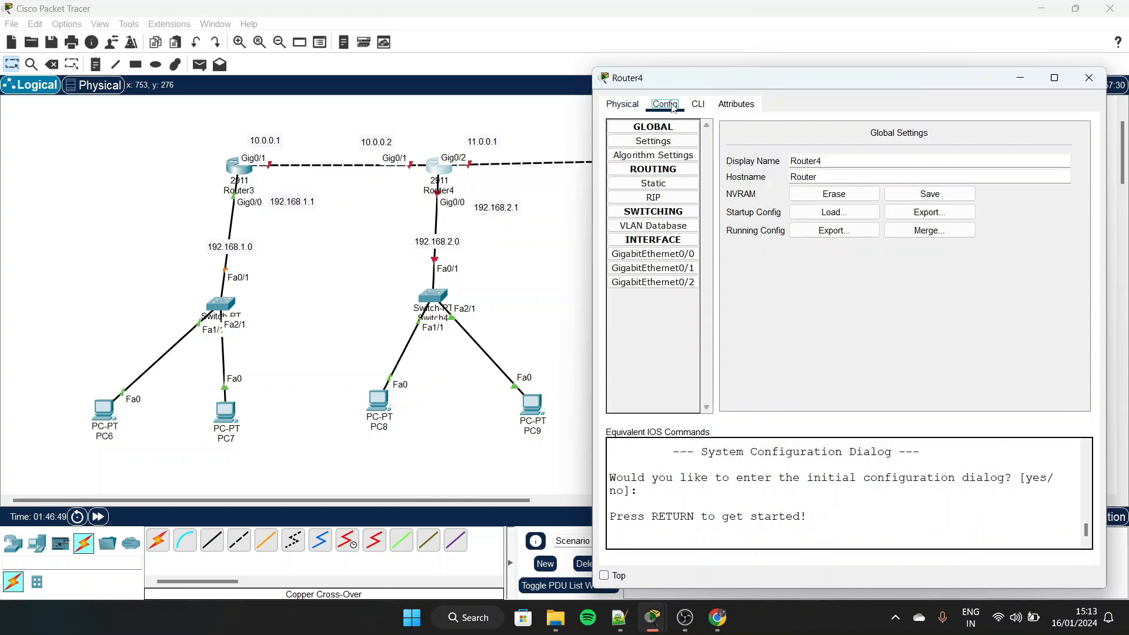
click(682, 255)
click(928, 213)
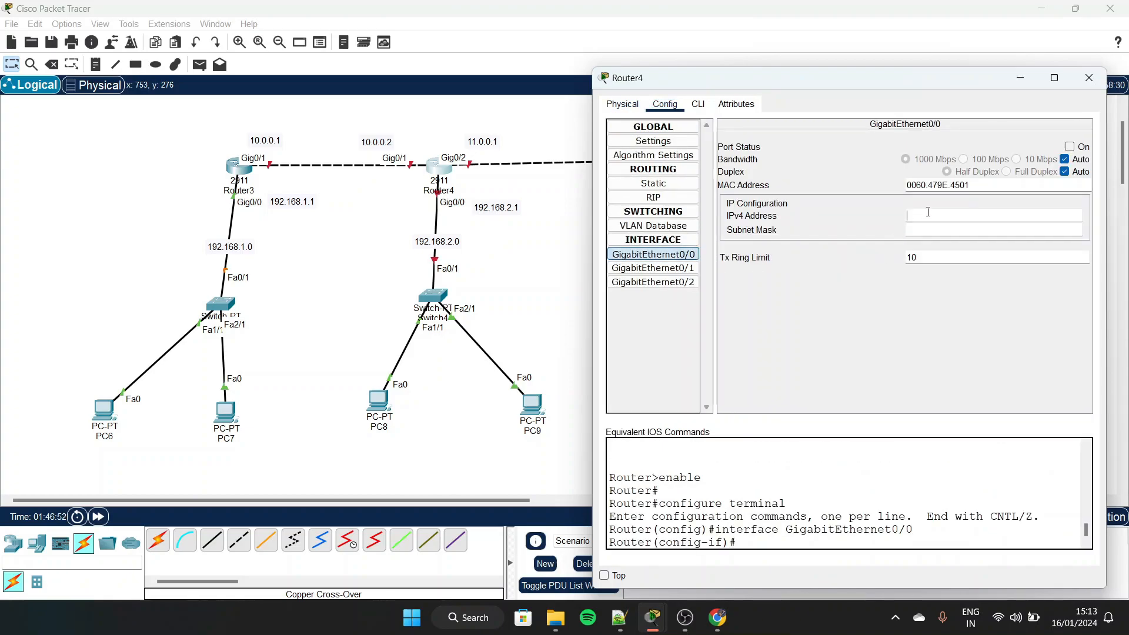
text(192.168.2.1)
key(Return)
click(1070, 147)
Configure Router4 GigabitEthernet0/1 as 10.0.0.2 and GigabitEthernet0/2 as 11.0.0.2, both with mask 255.0.0.0, and turn both ports on
click(653, 268)
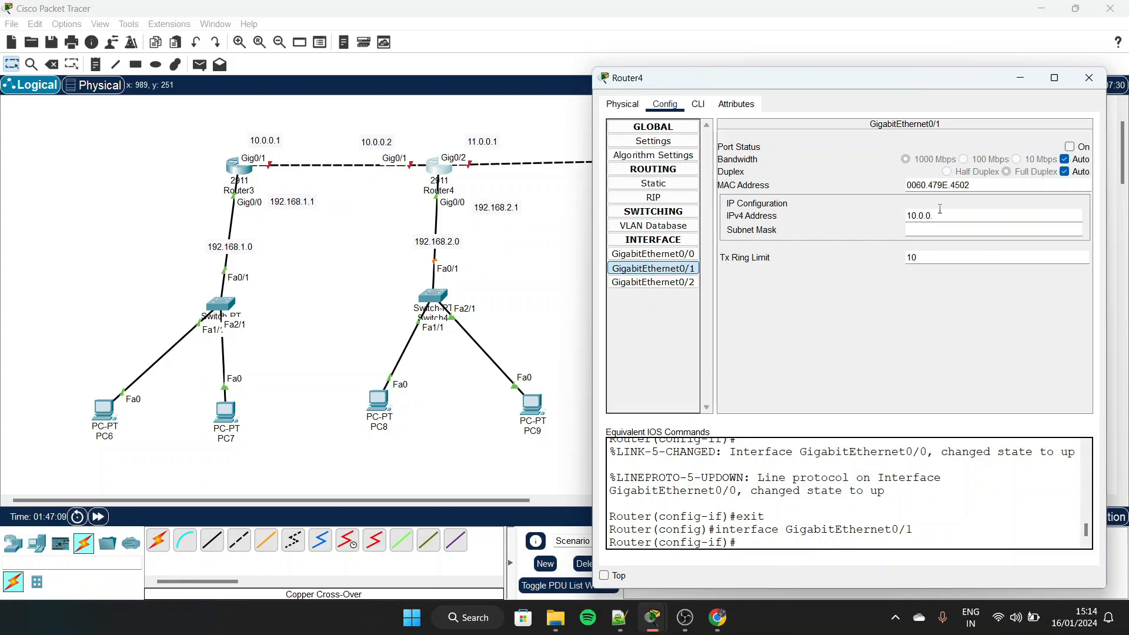
click(1071, 147)
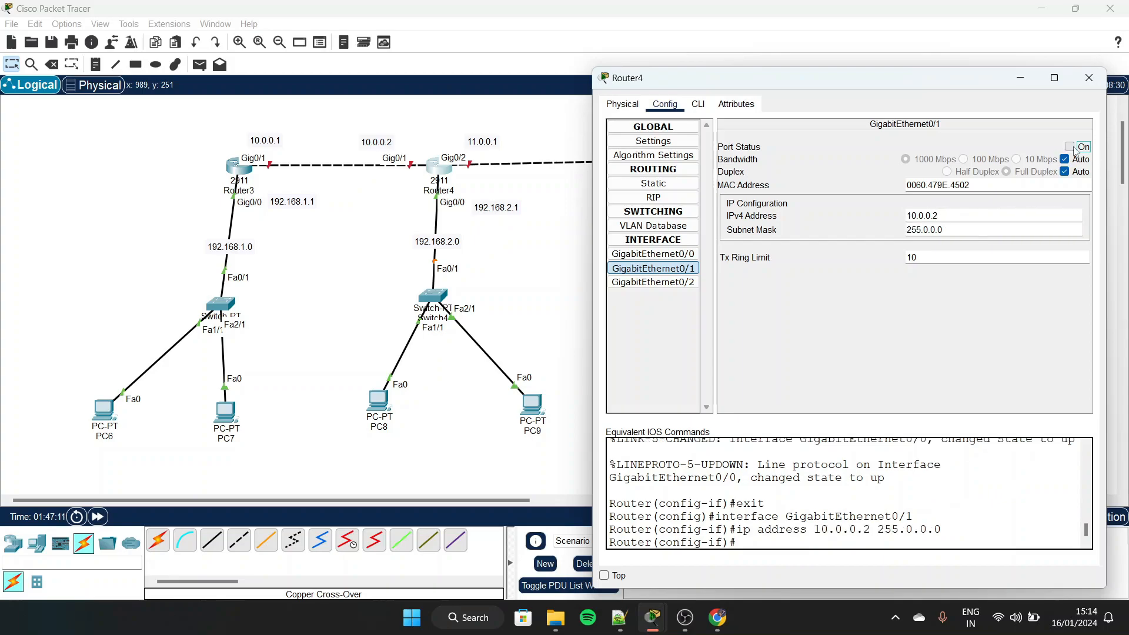
click(653, 282)
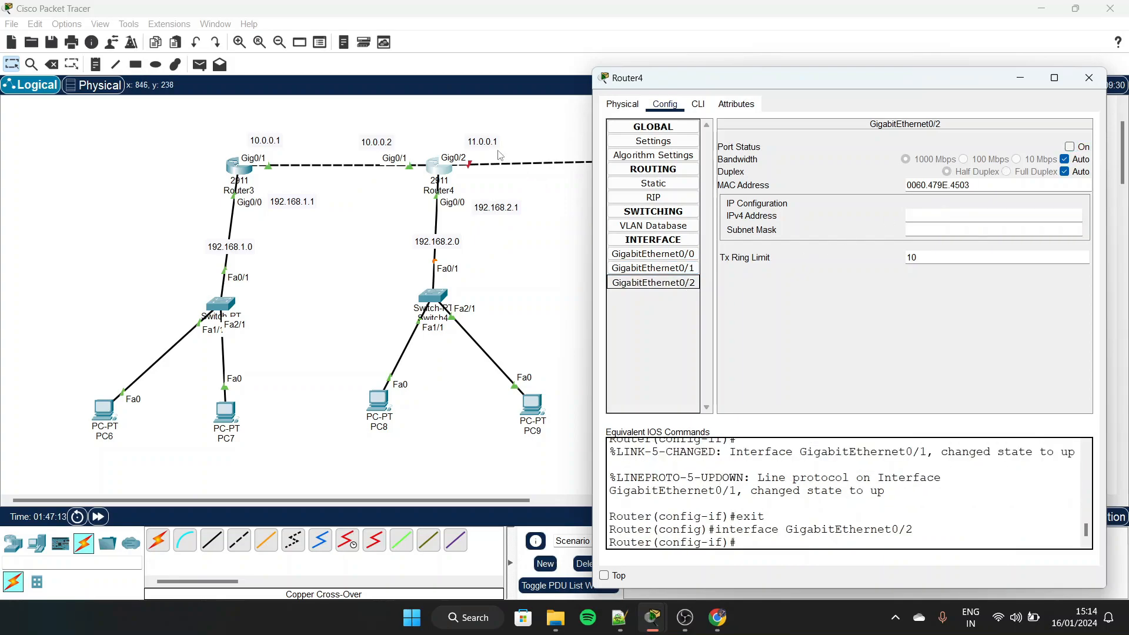
click(936, 217)
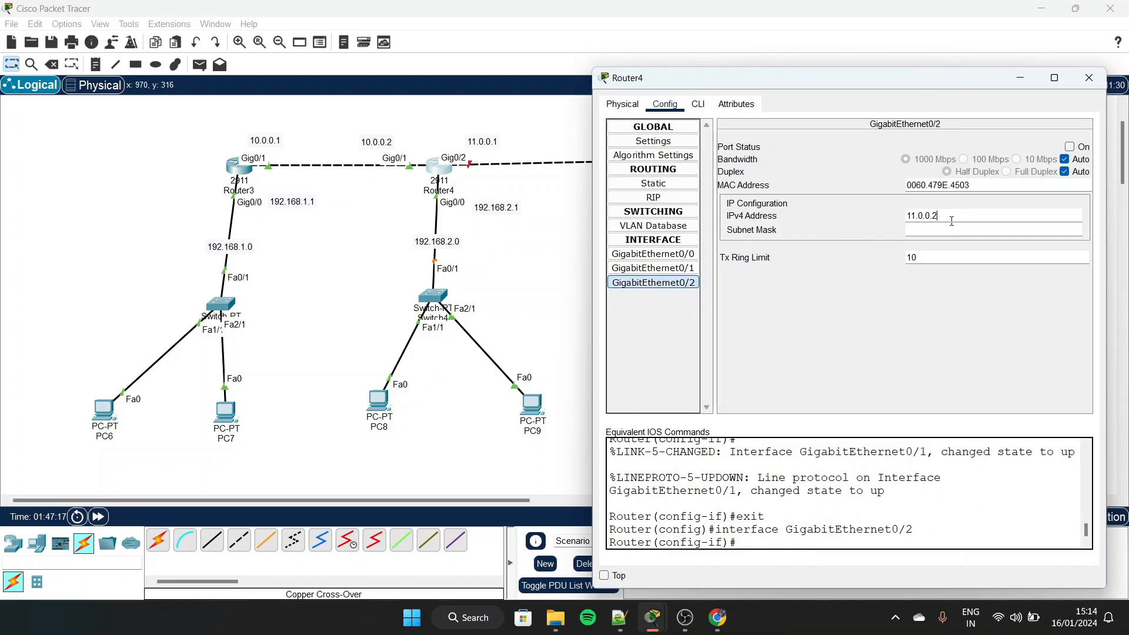
click(1069, 148)
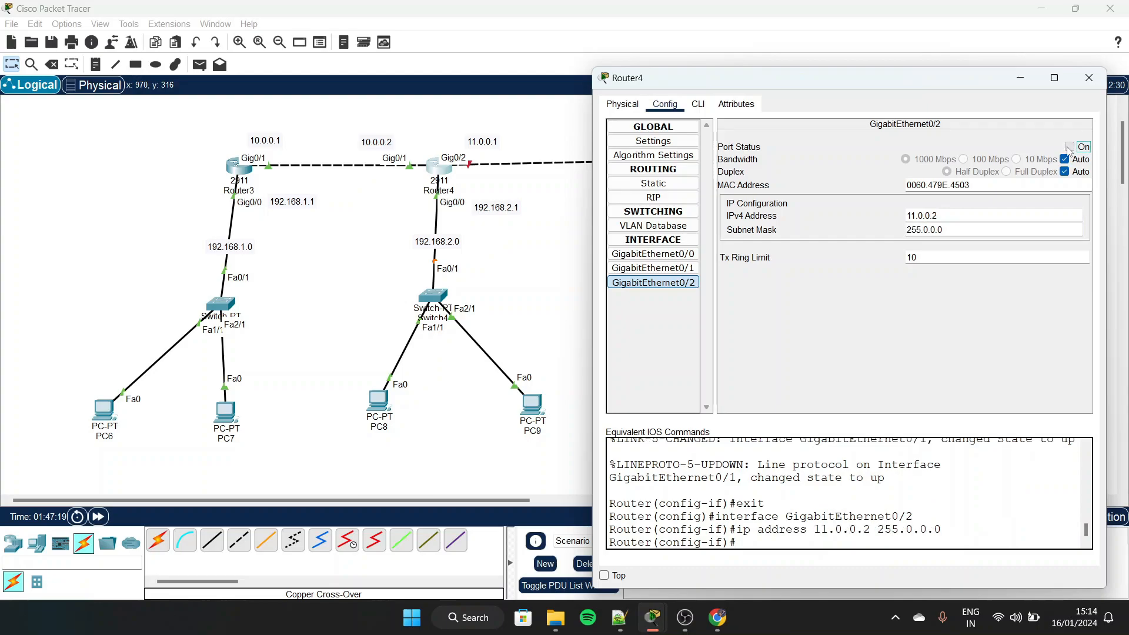
click(1089, 77)
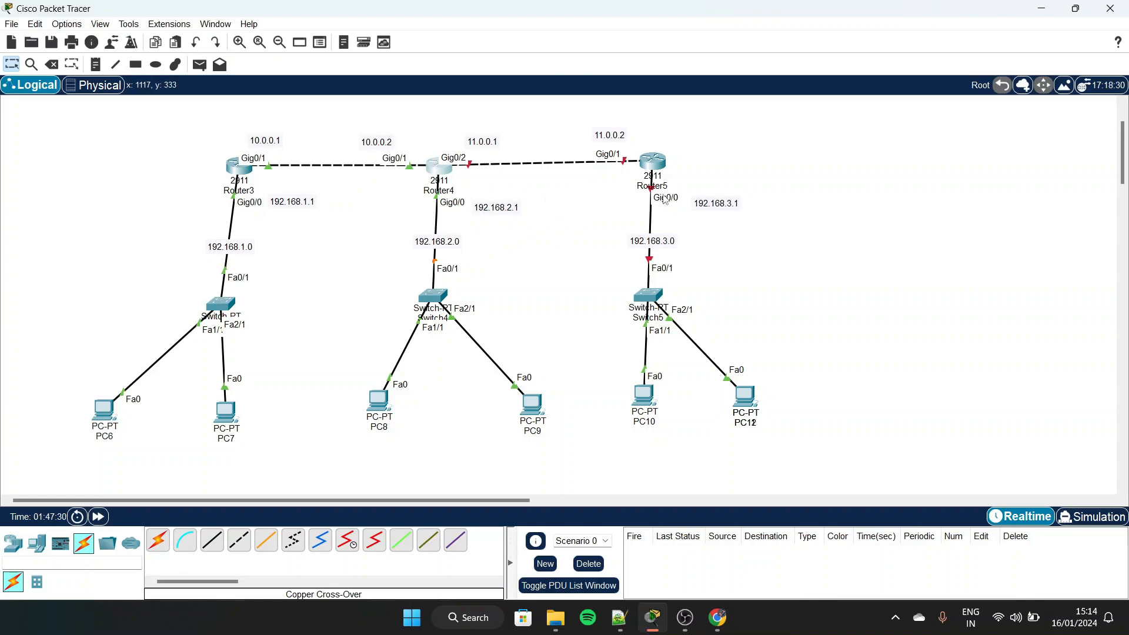
Configure Router5 GigabitEthernet0/1 with IPv4 address 11.0.0.2 and subnet mask 255.0.0.0, and turn the port on
click(654, 162)
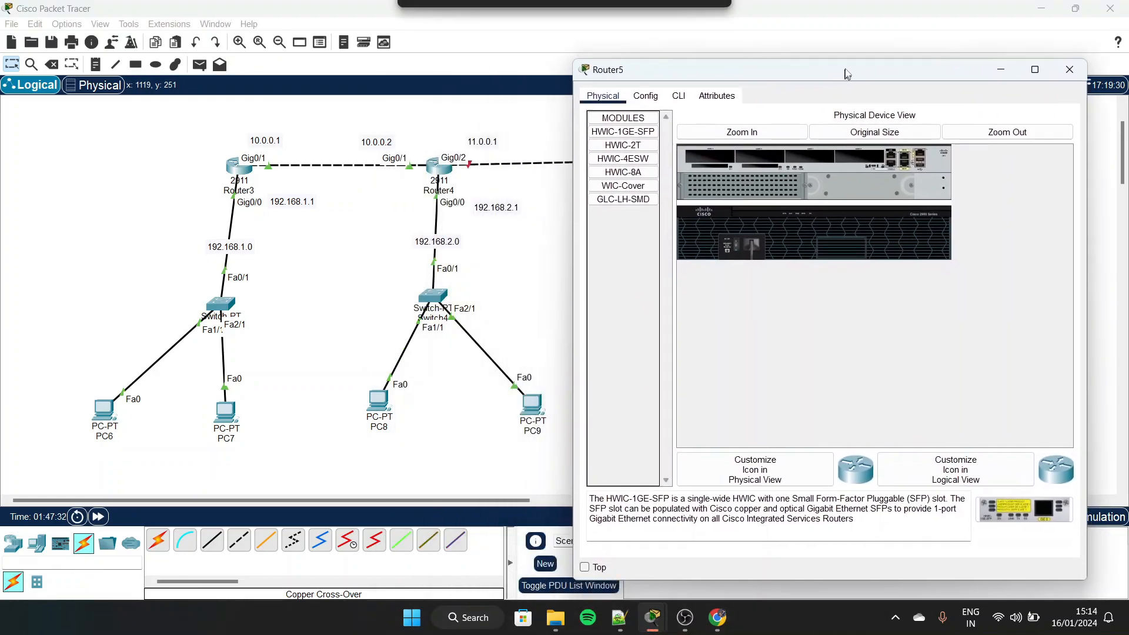
click(652, 88)
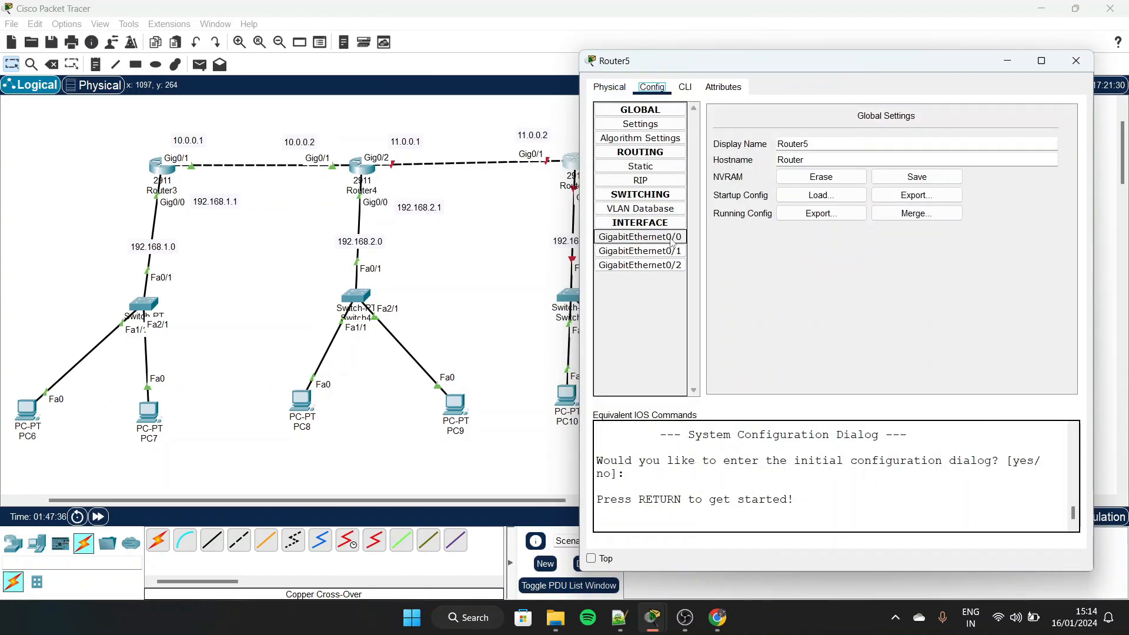
click(671, 251)
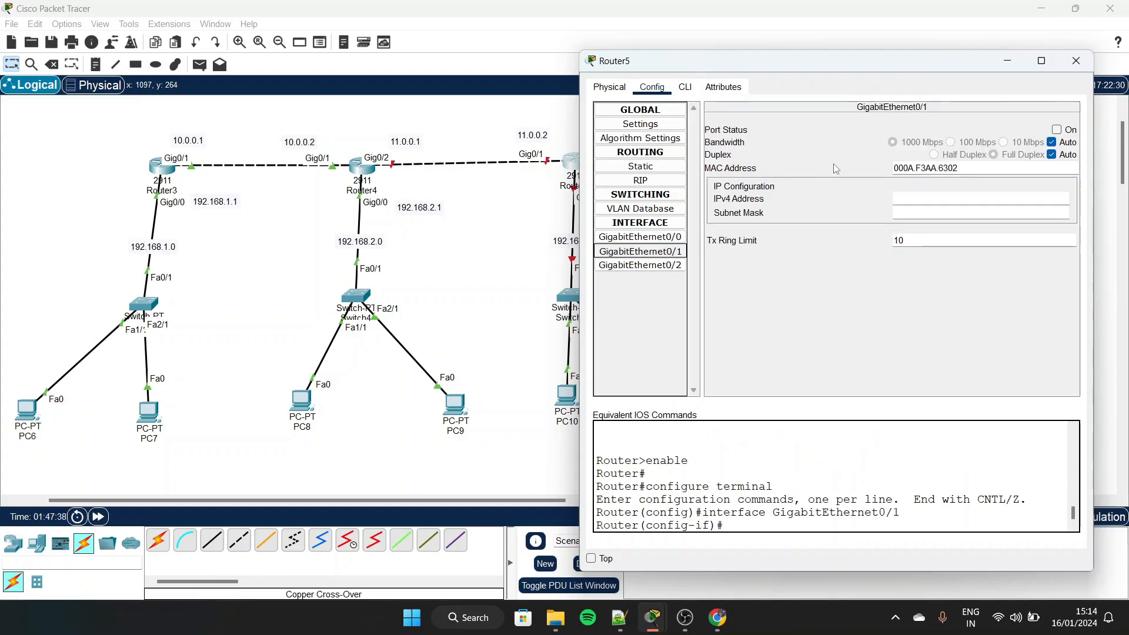
click(922, 198)
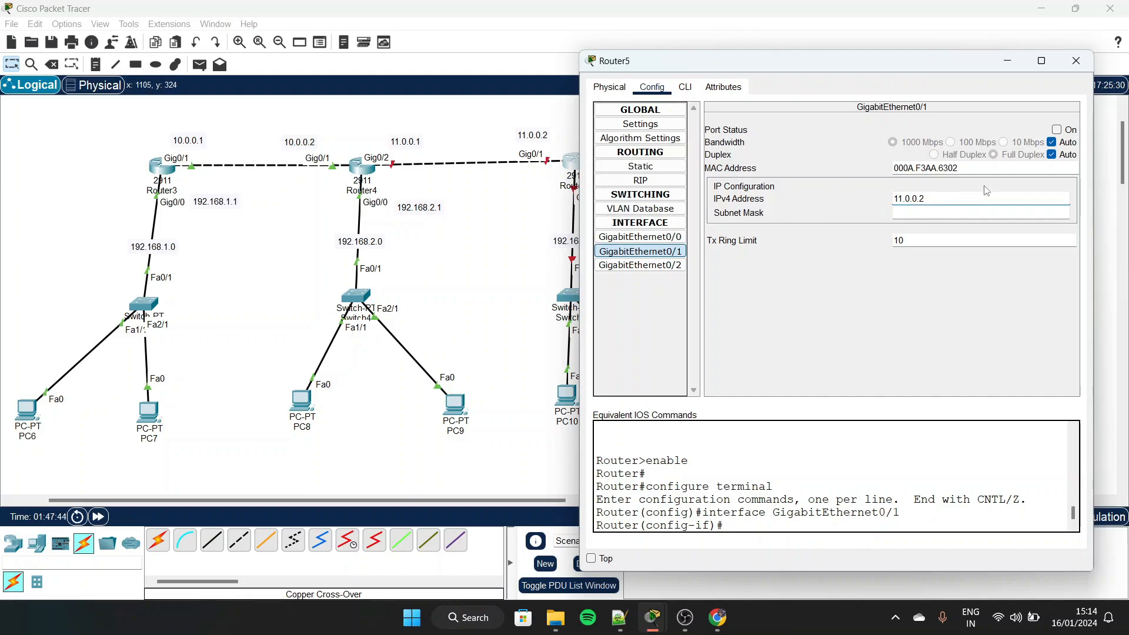
click(1057, 129)
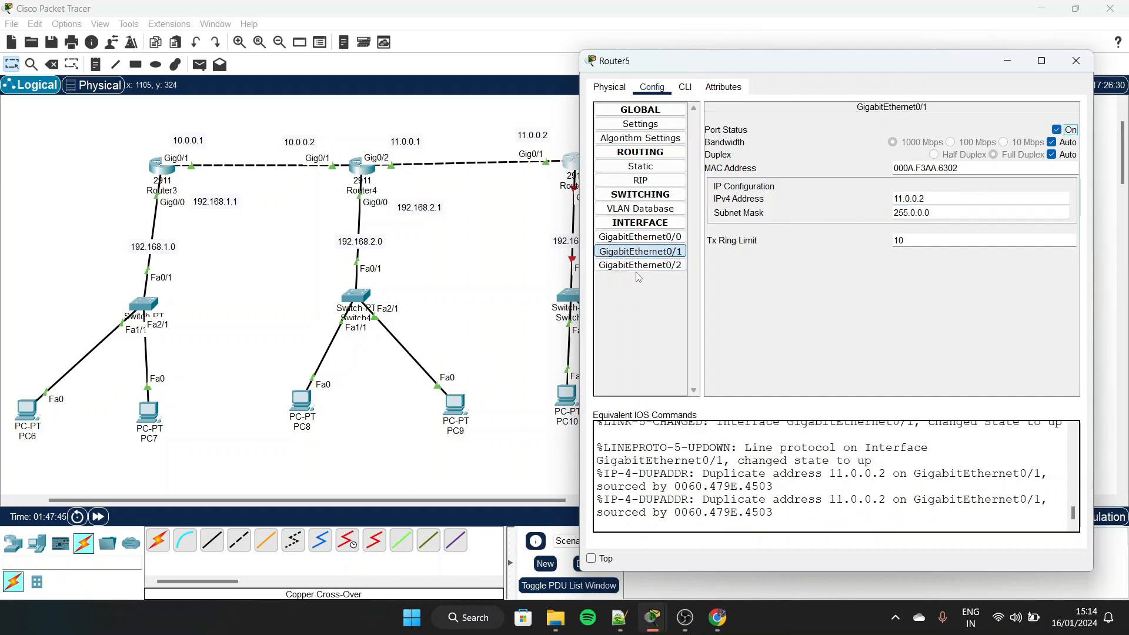
Configure Router5 GigabitEthernet0/2 with IPv4 address 192.168.3.1 and subnet mask 255.255.255.0, and turn the port on
click(661, 266)
click(657, 271)
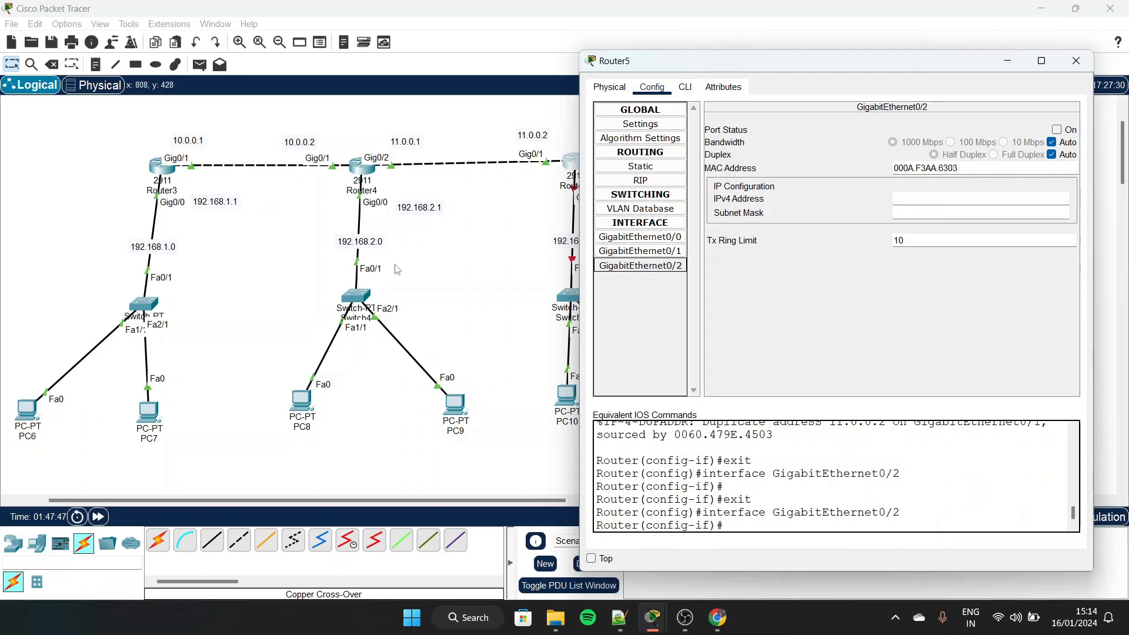
scroll(391, 270, right, 5)
click(944, 198)
text(192.168.3.1)
key(Tab)
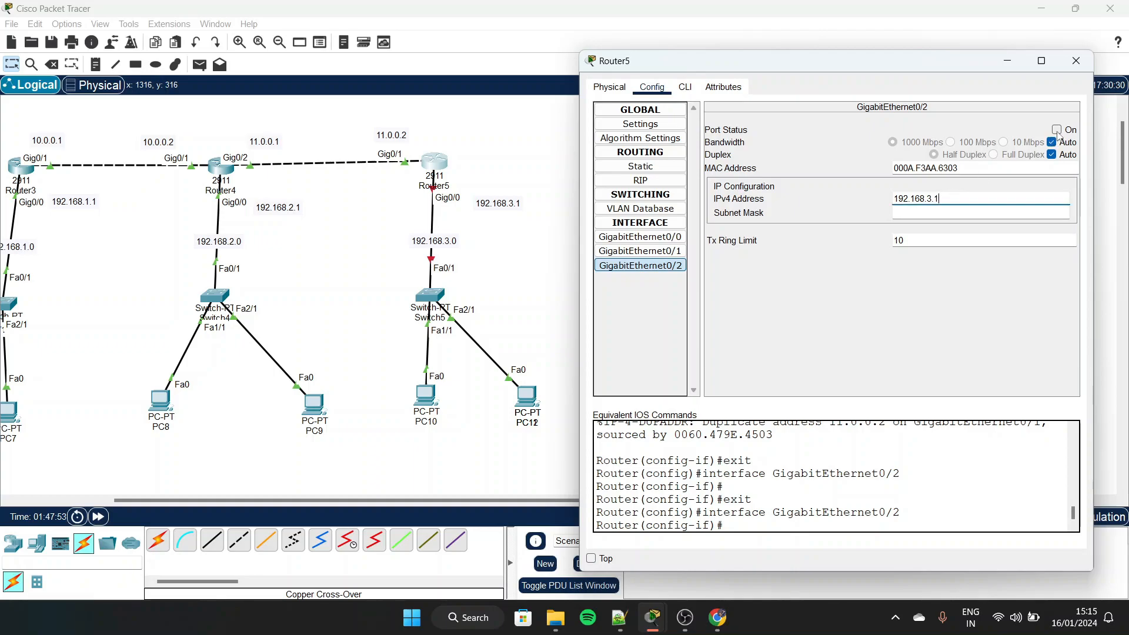
click(1057, 130)
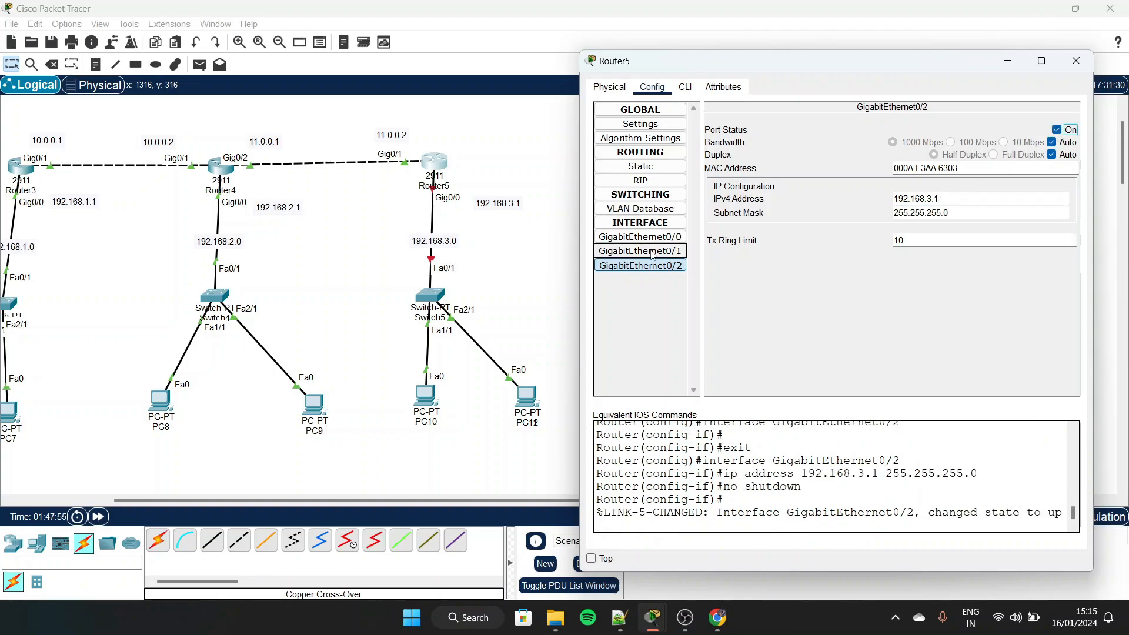
Clear the IPv4 address of Router5 GigabitEthernet0/1 and turn the port off
click(652, 251)
click(660, 265)
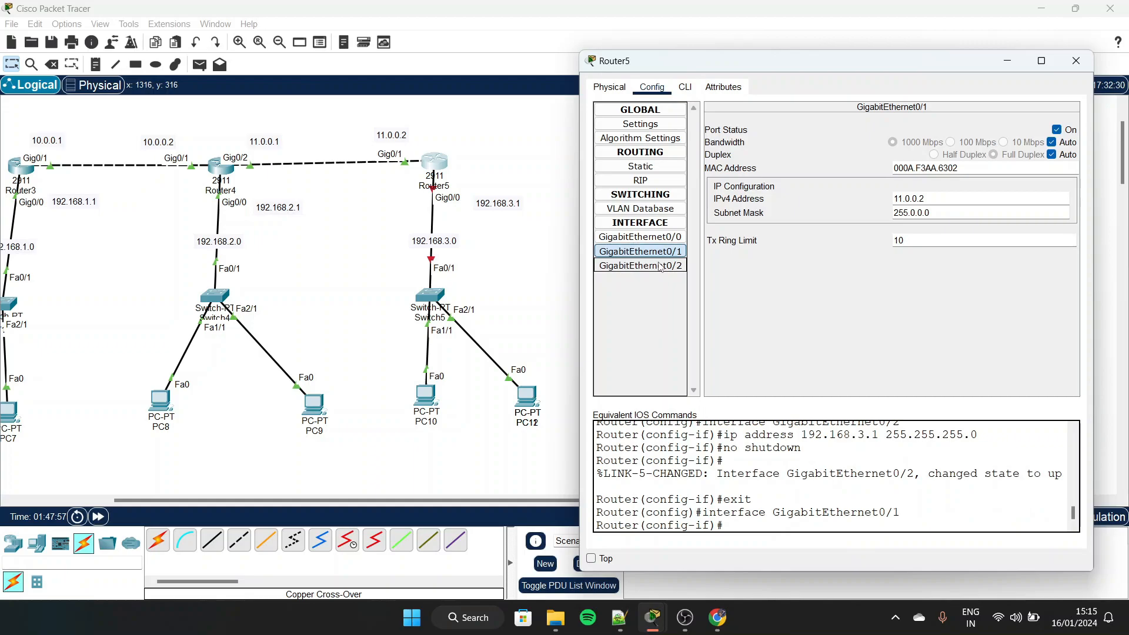
click(664, 252)
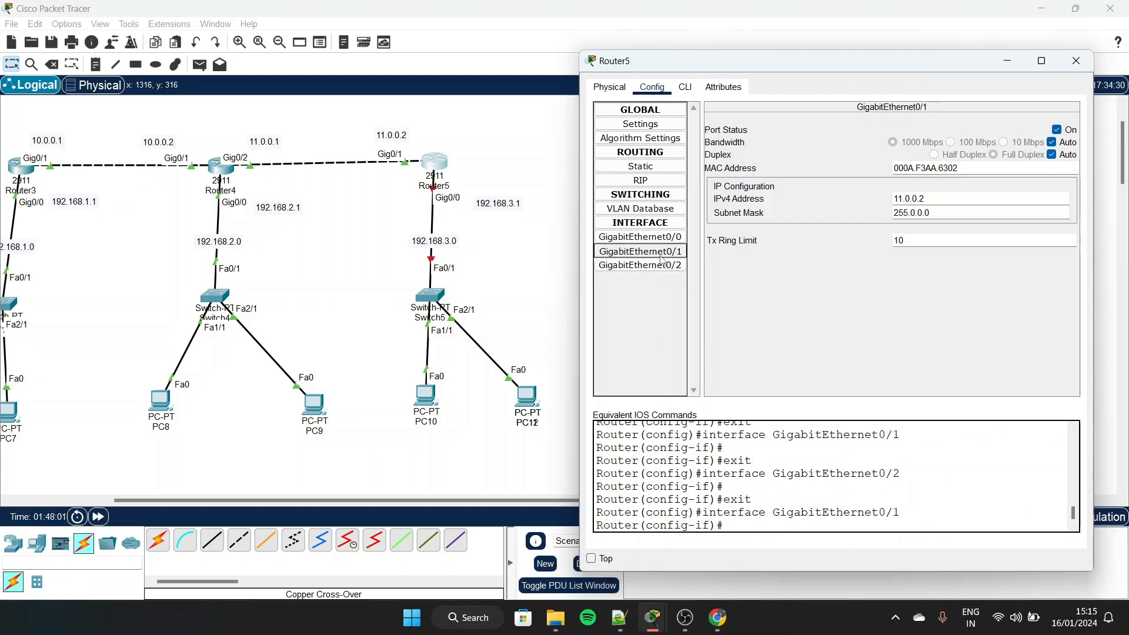
click(639, 252)
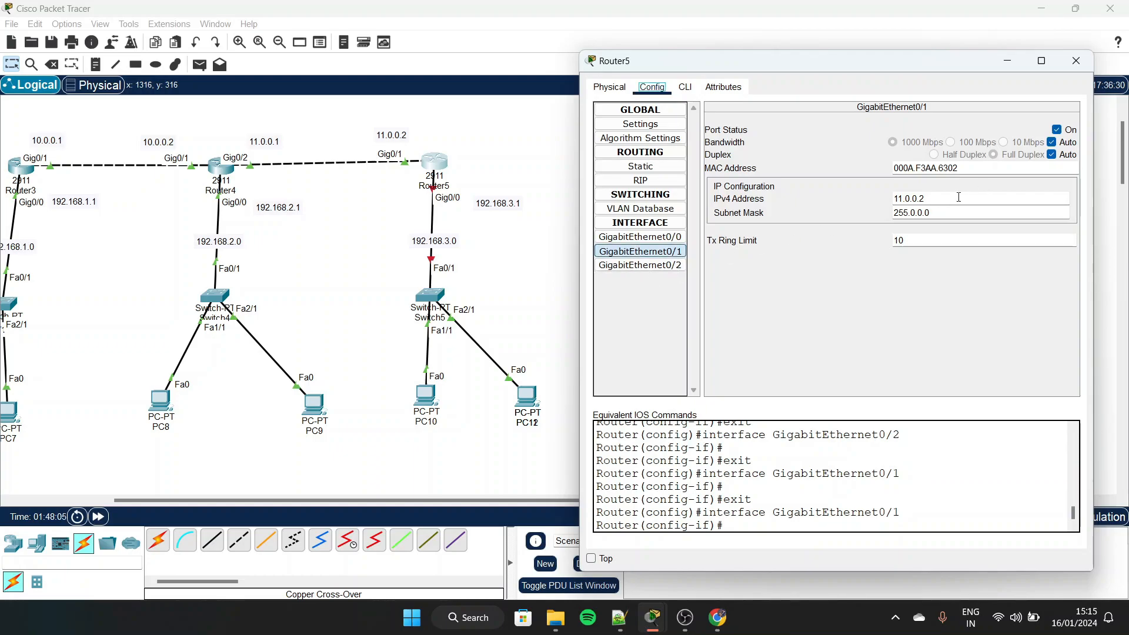
key(BackSpace)
key(BackSpace)
key(BackSpace)
key(BackSpace)
key(BackSpace)
key(BackSpace)
click(1066, 132)
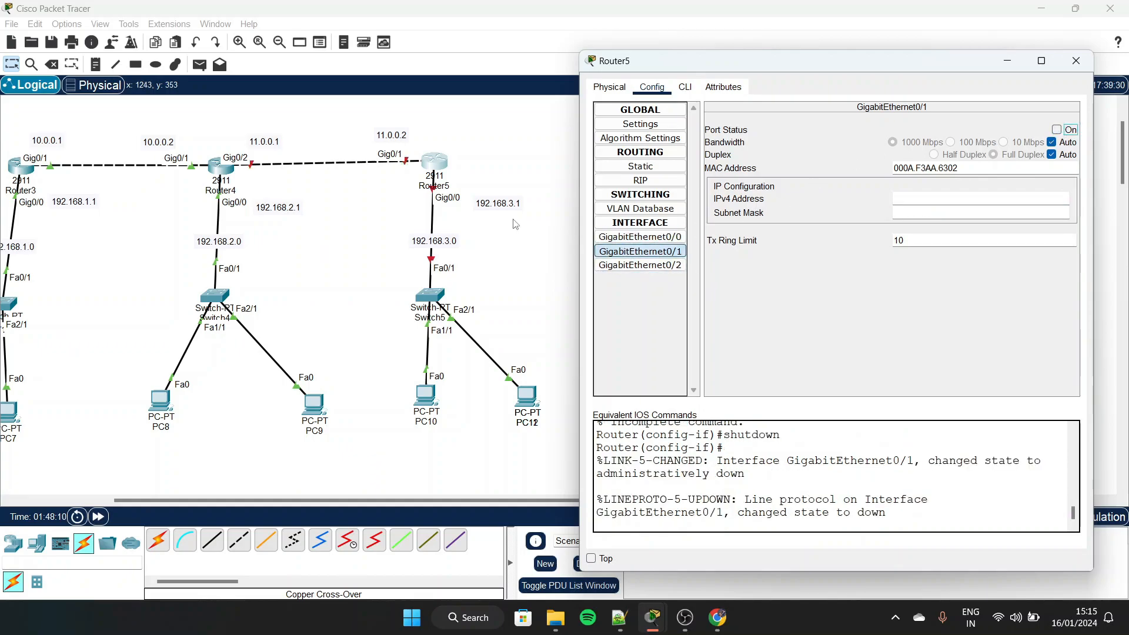
Remove the IPv4 address from Router5 GigabitEthernet0/2, turn the port off and close the router's configuration
click(640, 237)
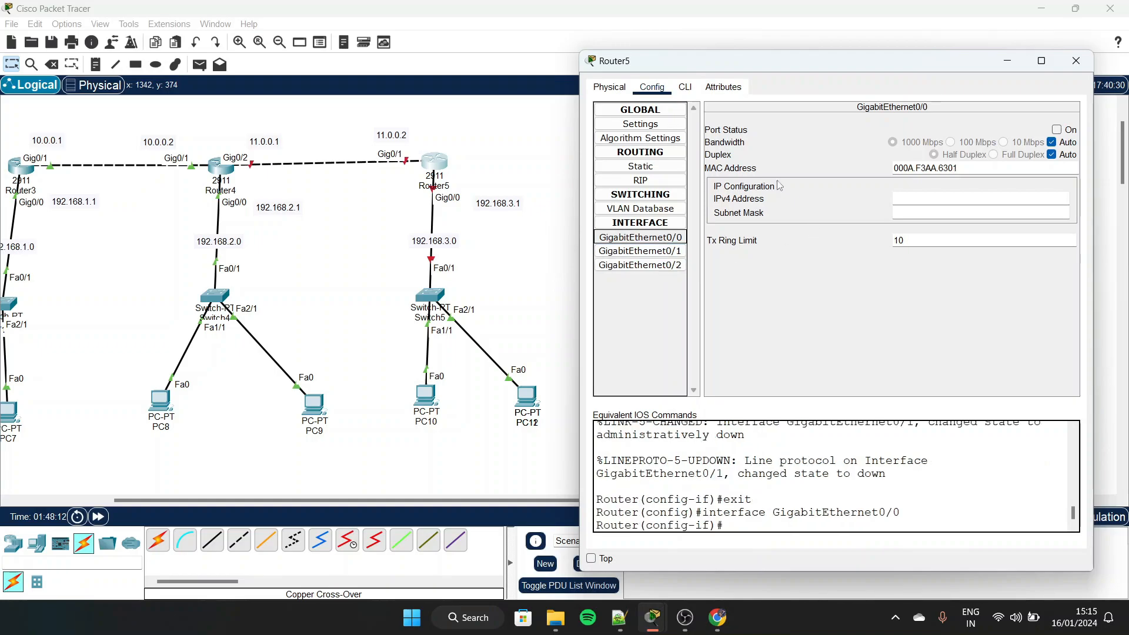
click(658, 251)
click(660, 266)
click(640, 251)
click(640, 265)
click(944, 199)
key(BackSpace)
key(BackSpace)
key(BackSpace)
key(BackSpace)
key(BackSpace)
key(BackSpace)
key(BackSpace)
key(BackSpace)
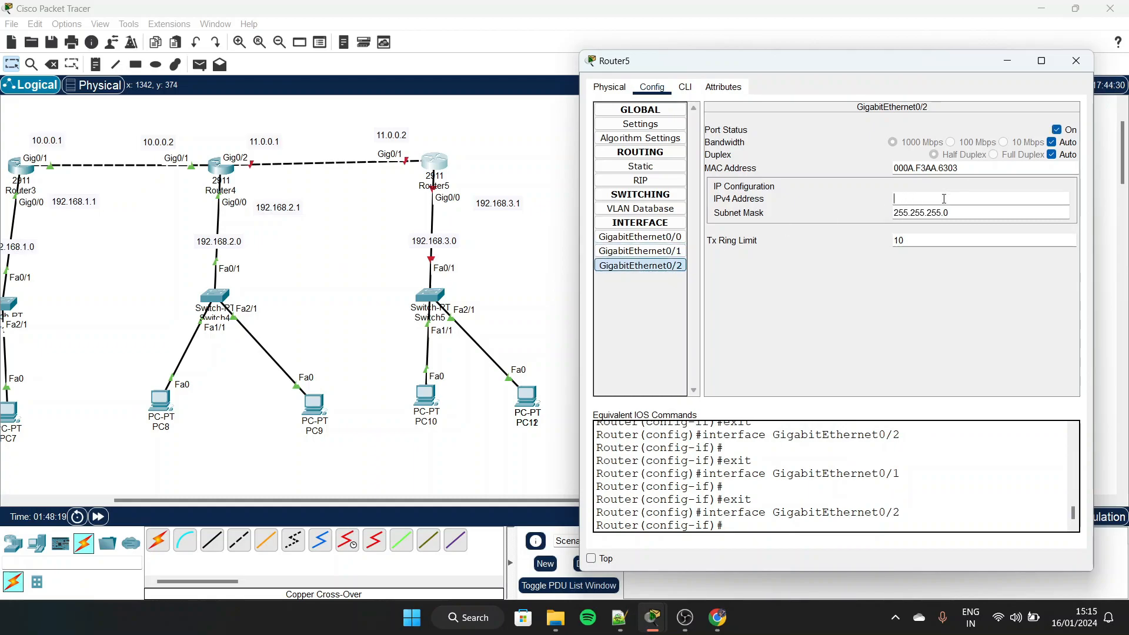
click(1057, 130)
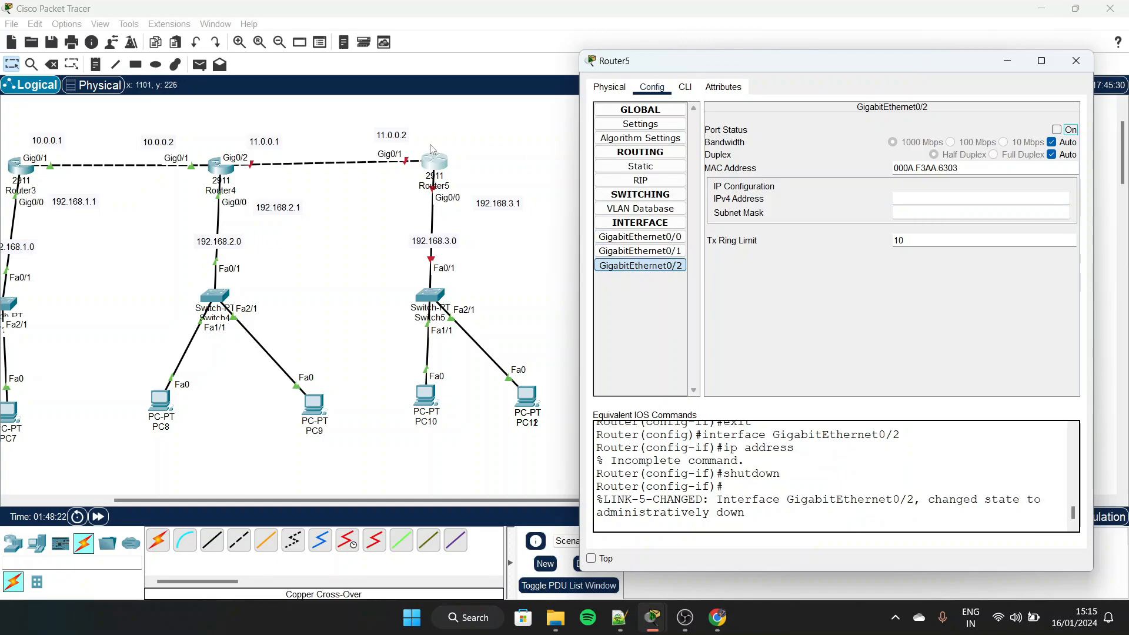
click(668, 238)
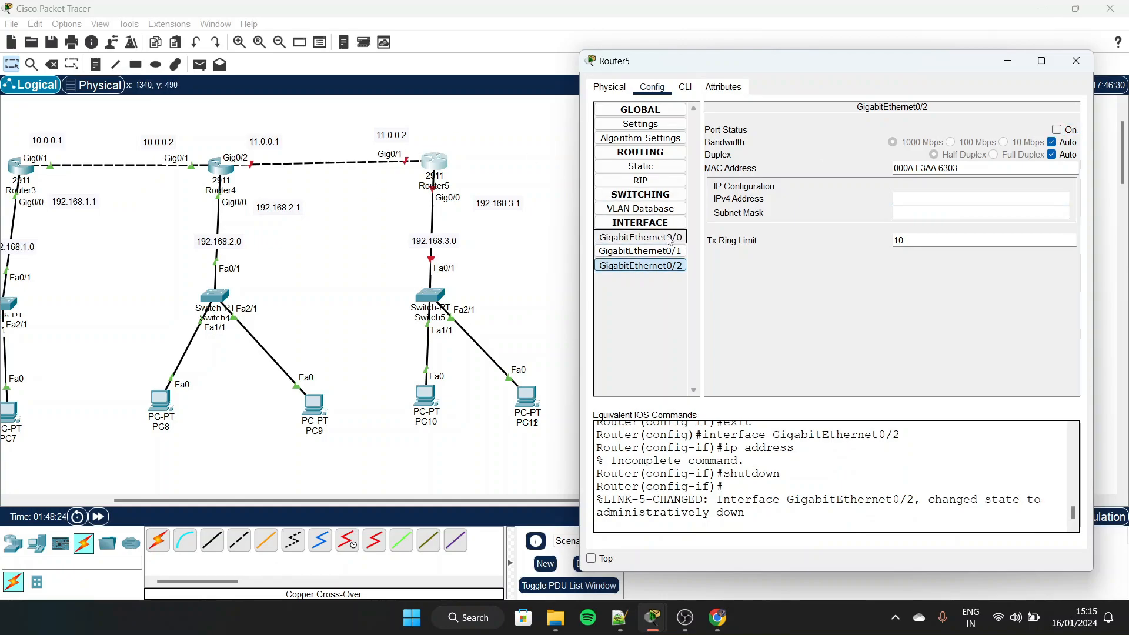
click(671, 257)
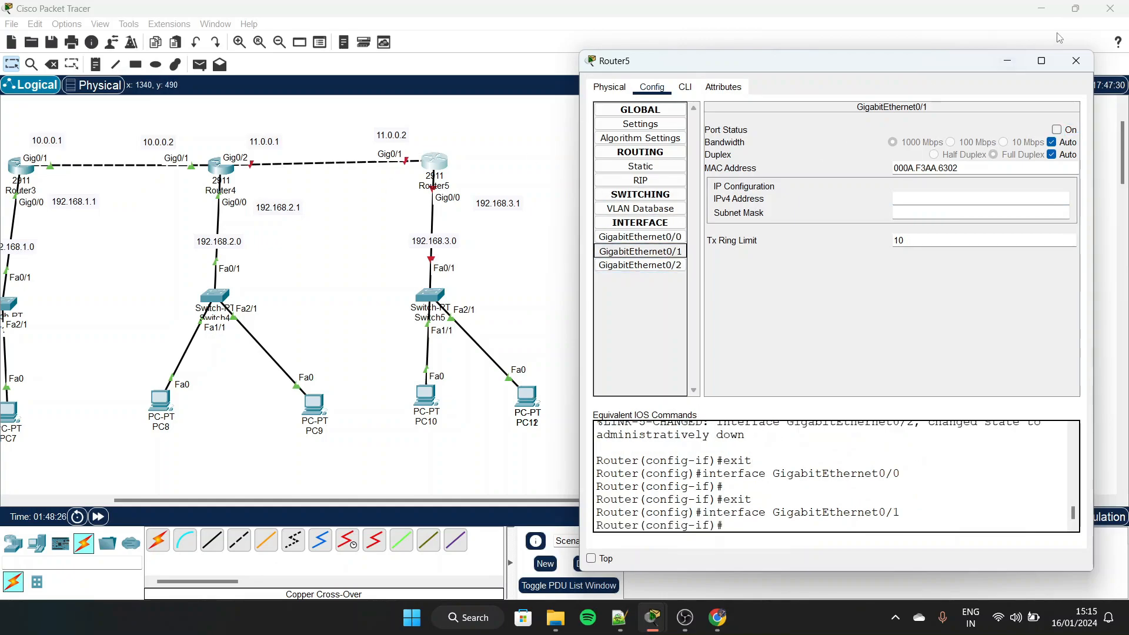
click(1076, 61)
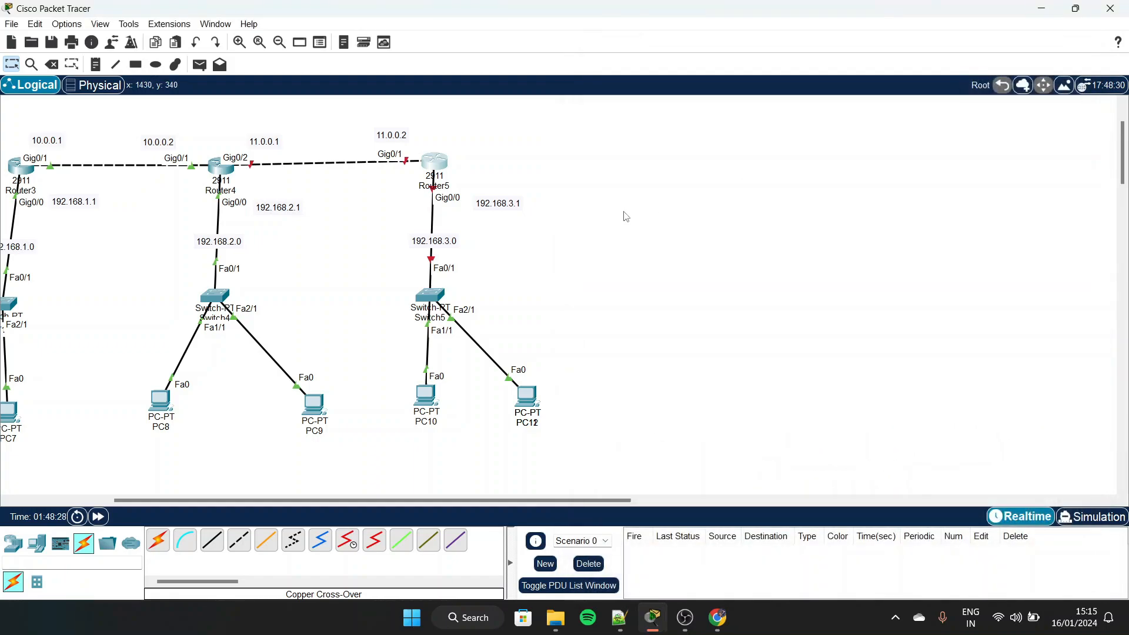
Configure Router5 GigabitEthernet0/0 with IPv4 address 192.168.3.1 and subnet mask 255.255.255.0, and turn the port on
scroll(626, 217, left, 3)
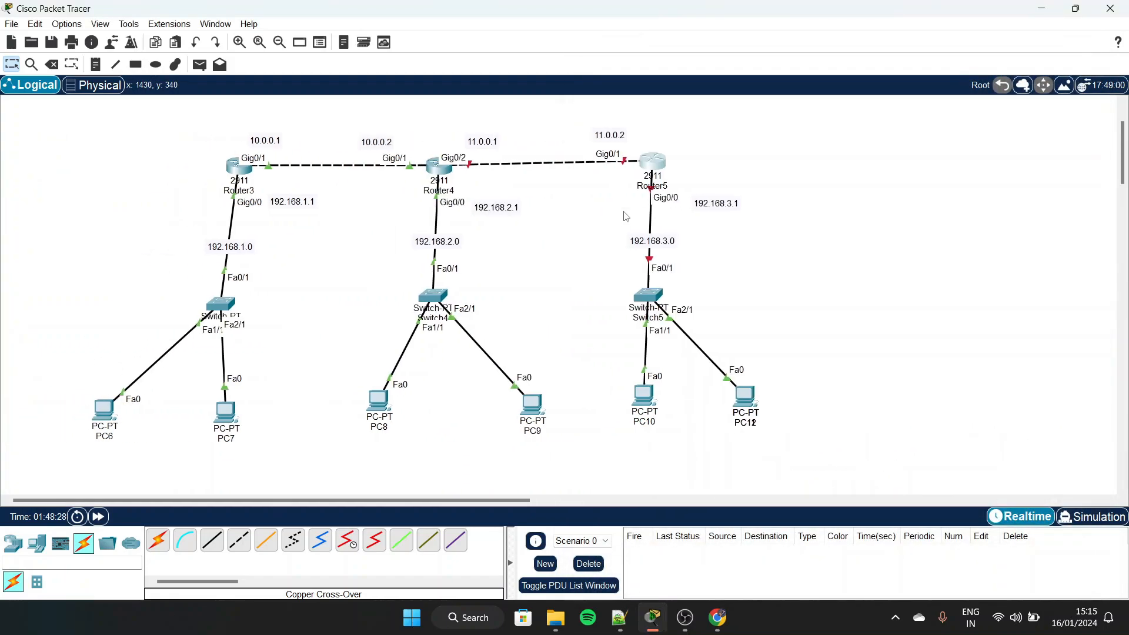
click(663, 163)
drag(705, 98, 927, 69)
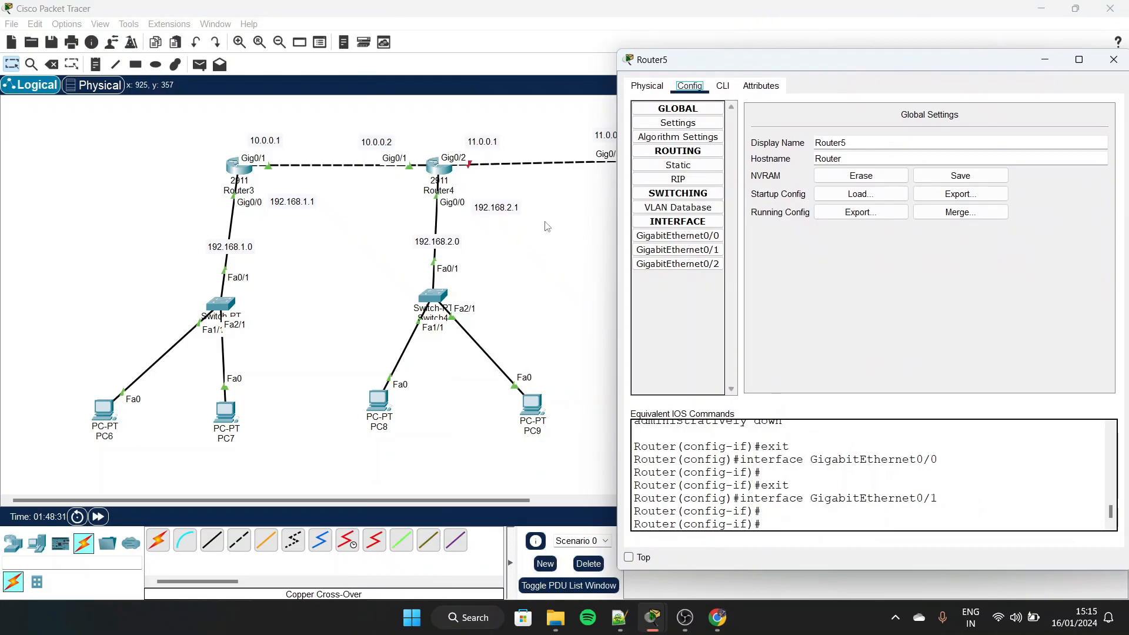
scroll(422, 214, right, 3)
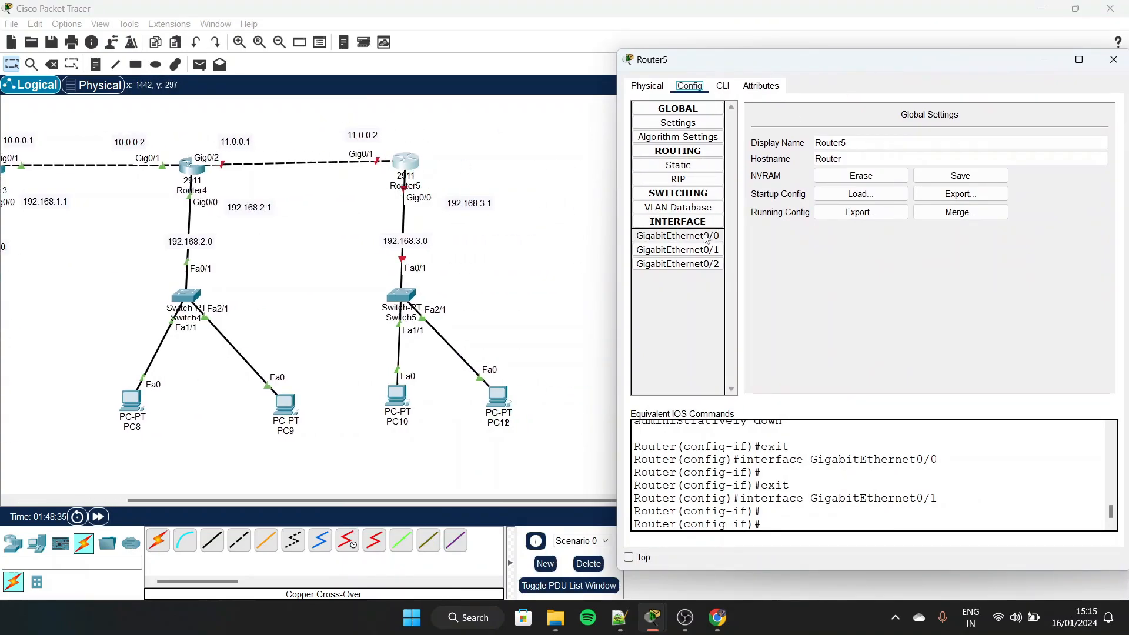
click(677, 235)
click(956, 198)
text(192.168.)
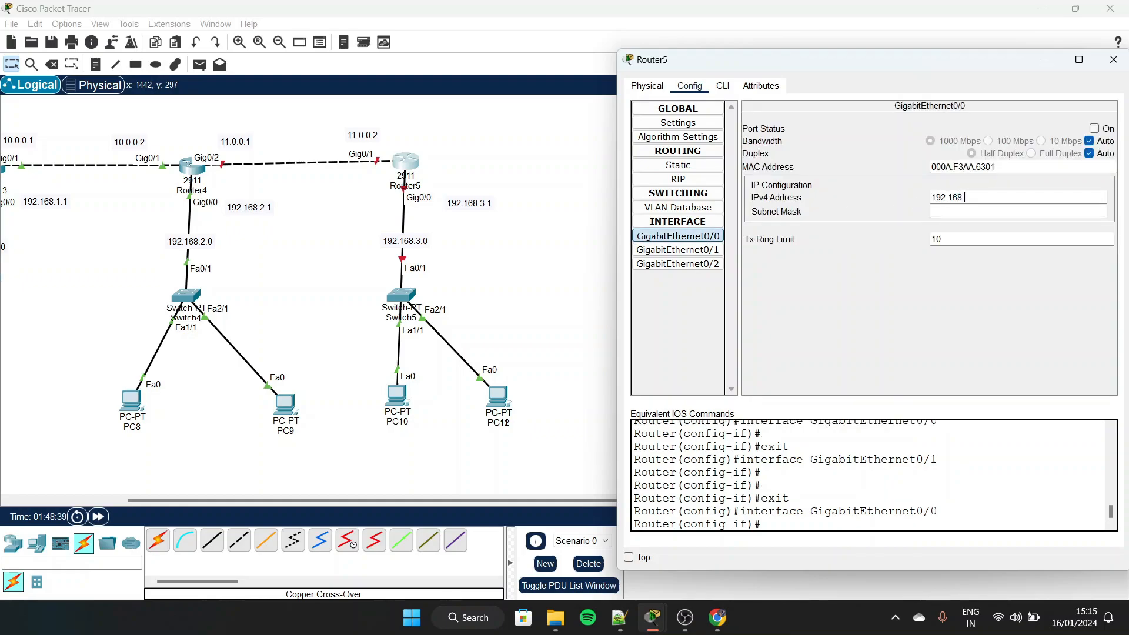
text(3.1)
key(Tab)
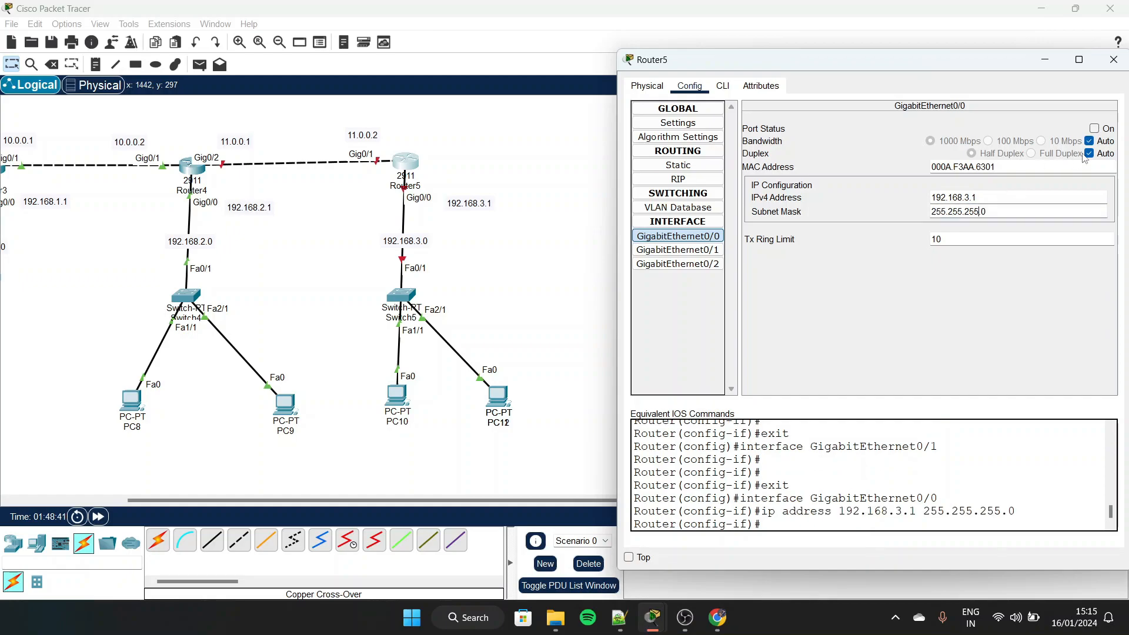
click(1095, 128)
Assign 11.0.0.2 with mask 255.0.0.0 to Router5 GigabitEthernet0/1, turn the port on and close the router's configuration
click(678, 250)
click(949, 202)
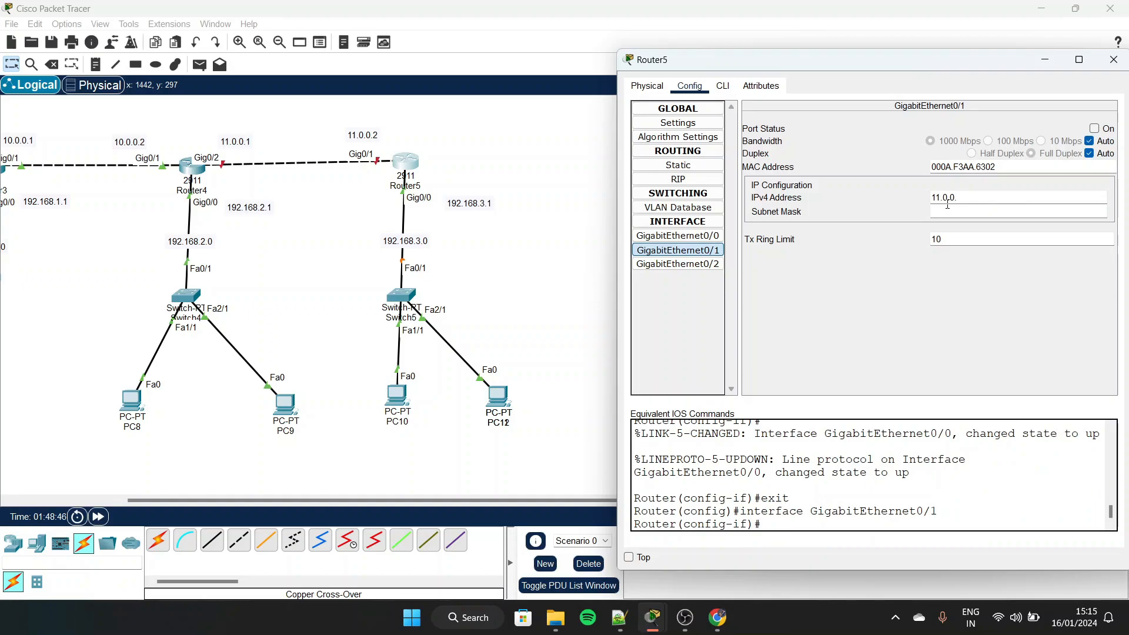
key(Return)
click(1094, 128)
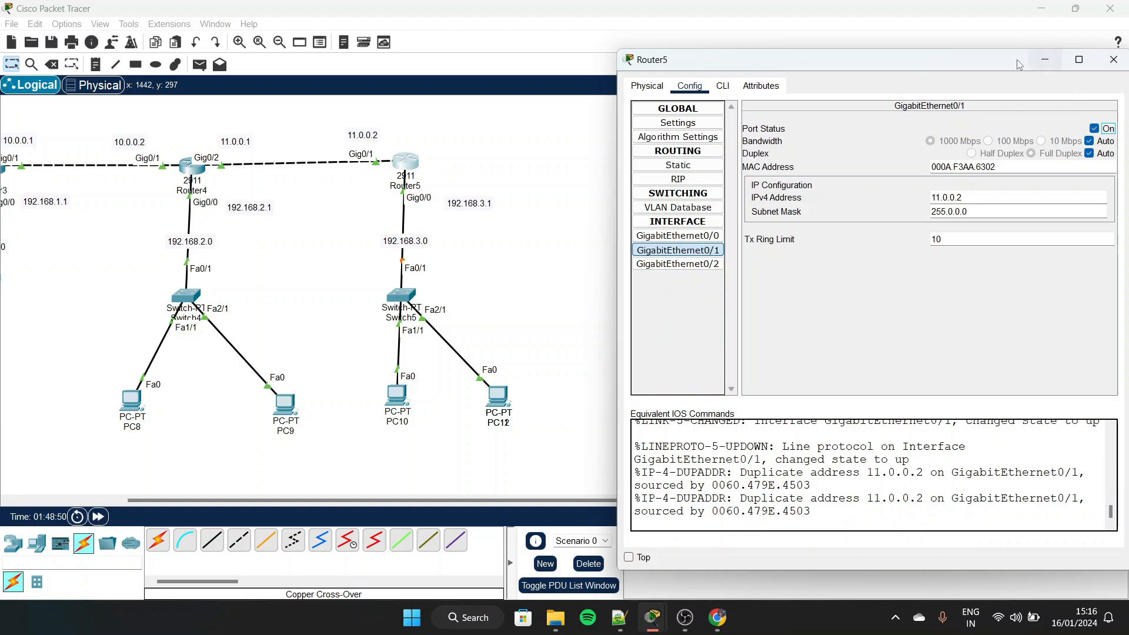
drag(1007, 65, 970, 57)
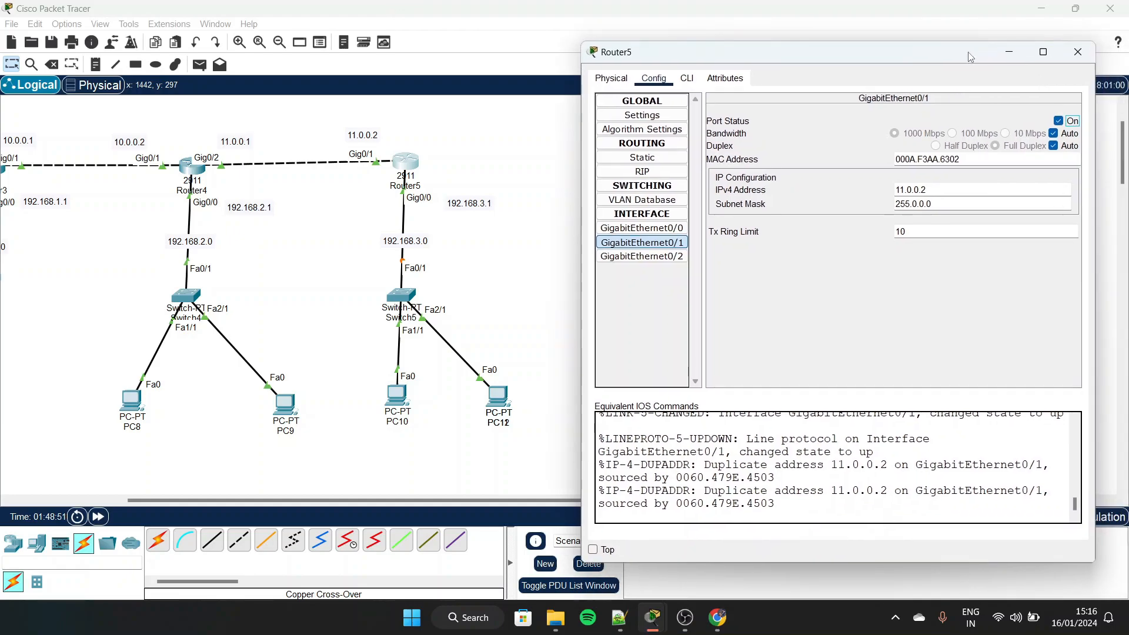
click(1078, 52)
Assign PC6 the static IPv4 address 192.168.1.2 with subnet mask 255.255.255.0
scroll(442, 271, left, 5)
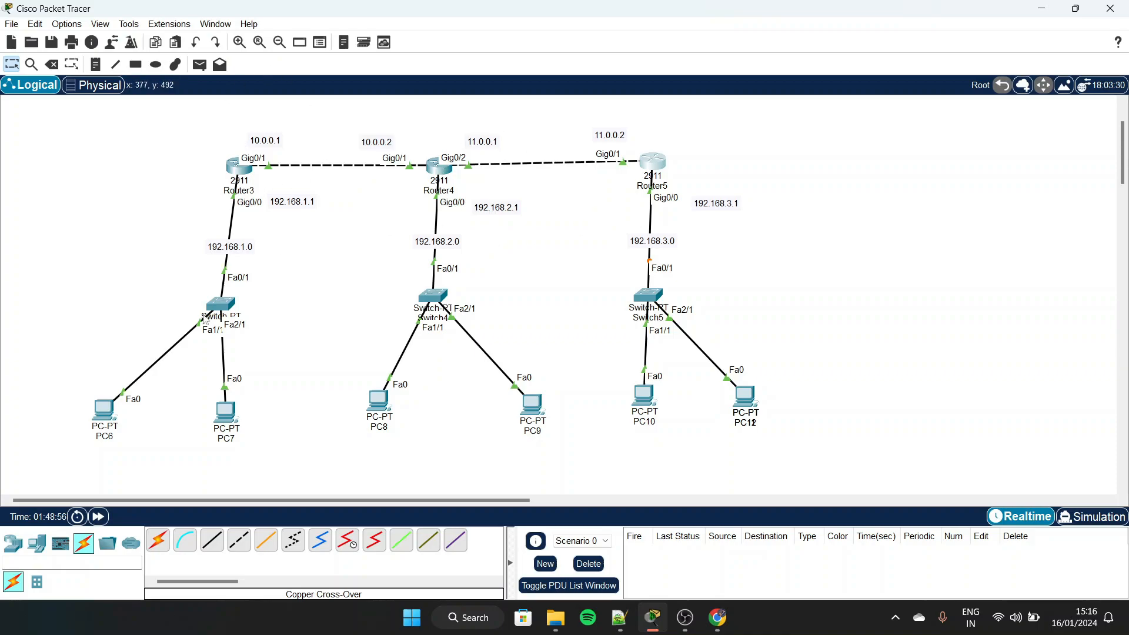
click(99, 416)
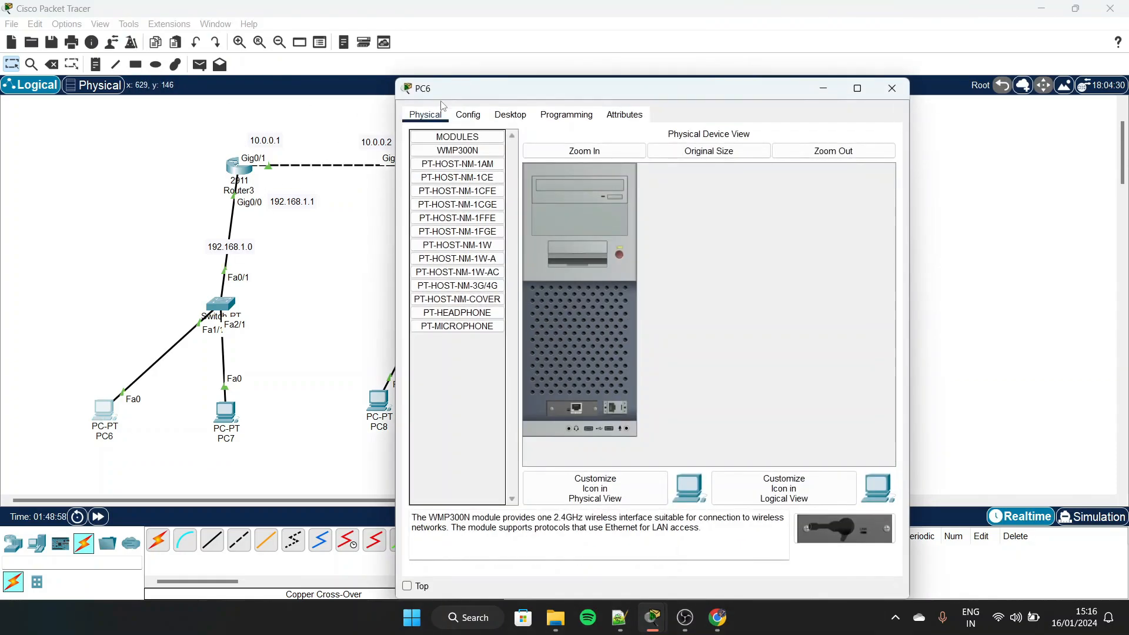
drag(476, 87, 620, 59)
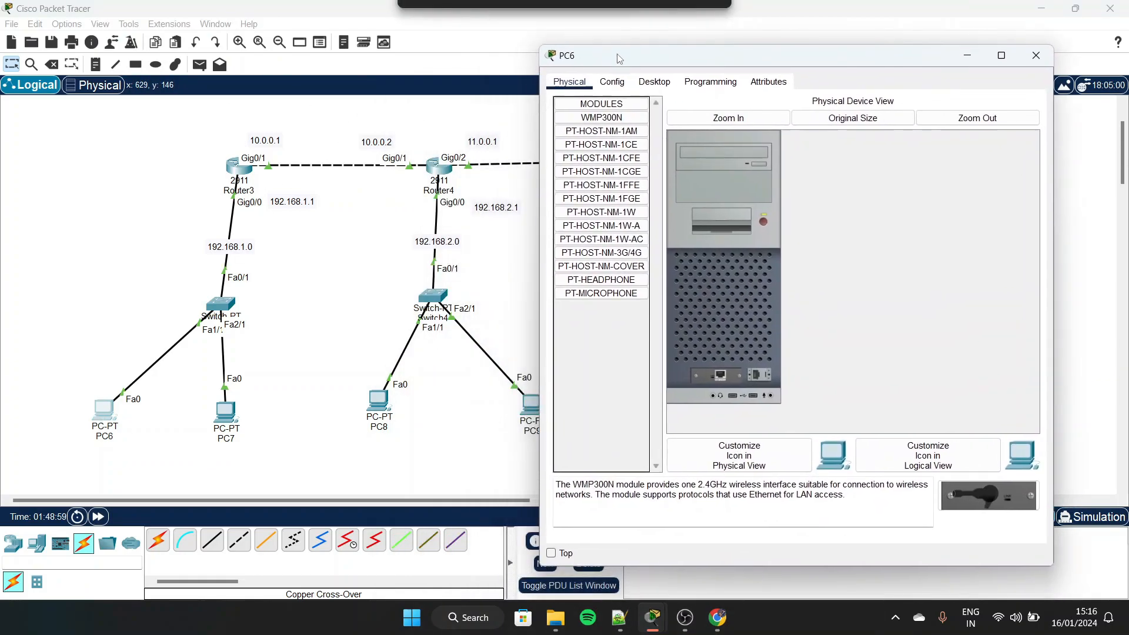
click(615, 84)
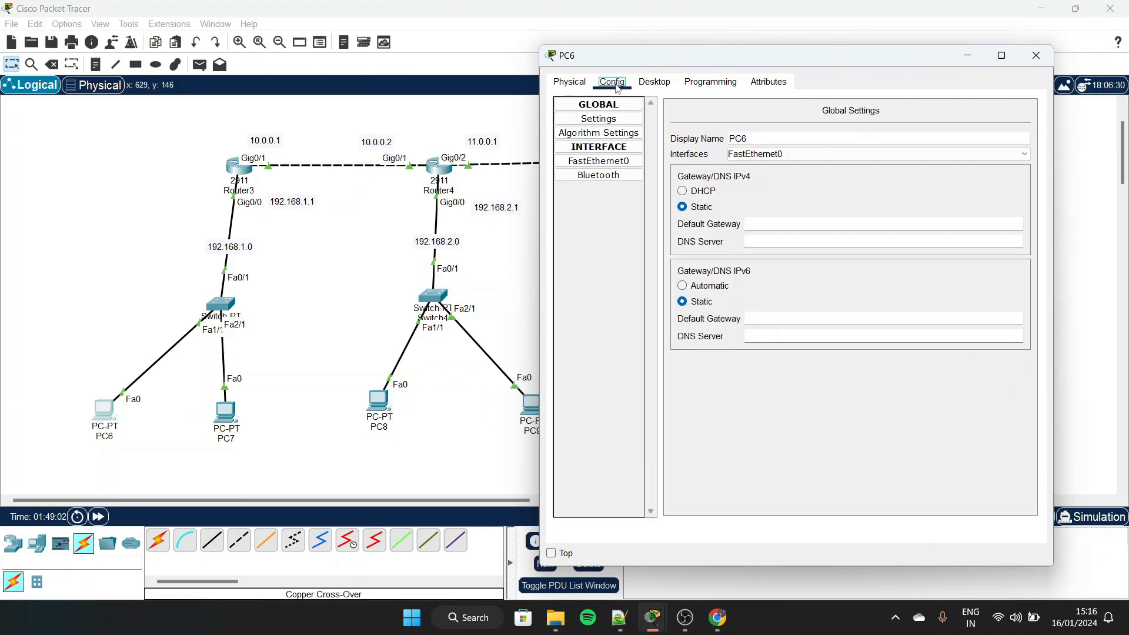
click(658, 88)
click(612, 118)
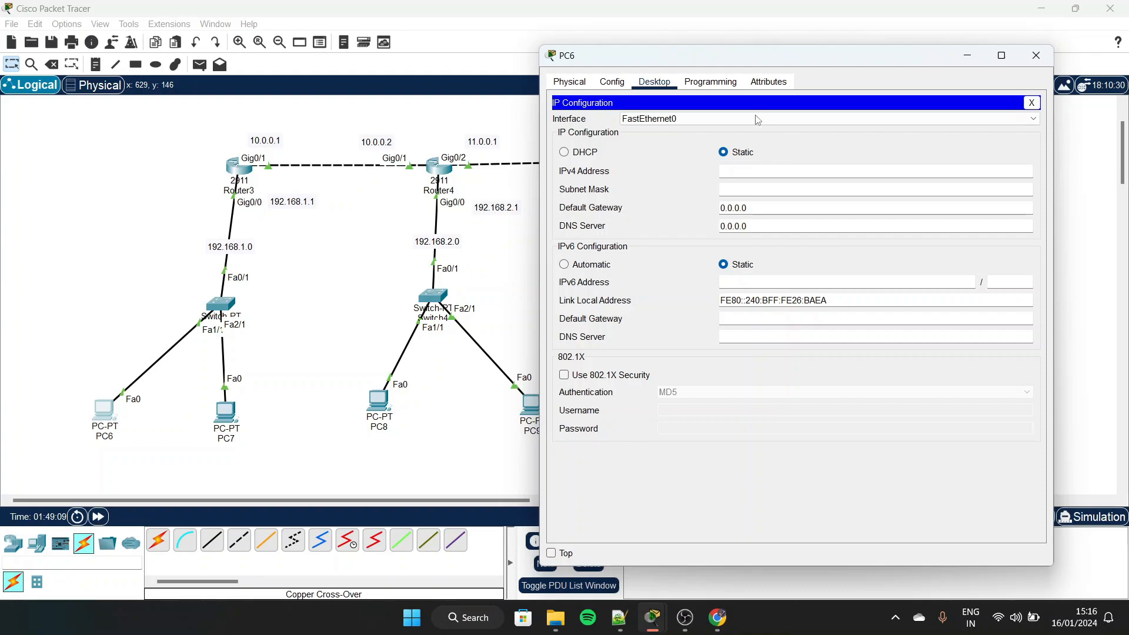
click(733, 176)
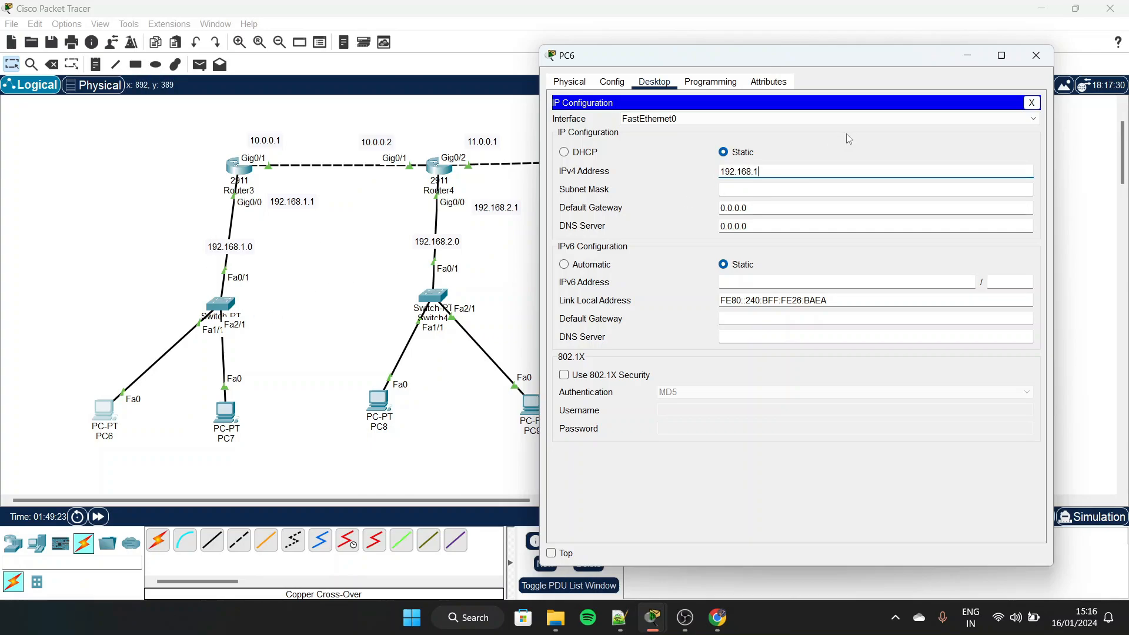
click(781, 190)
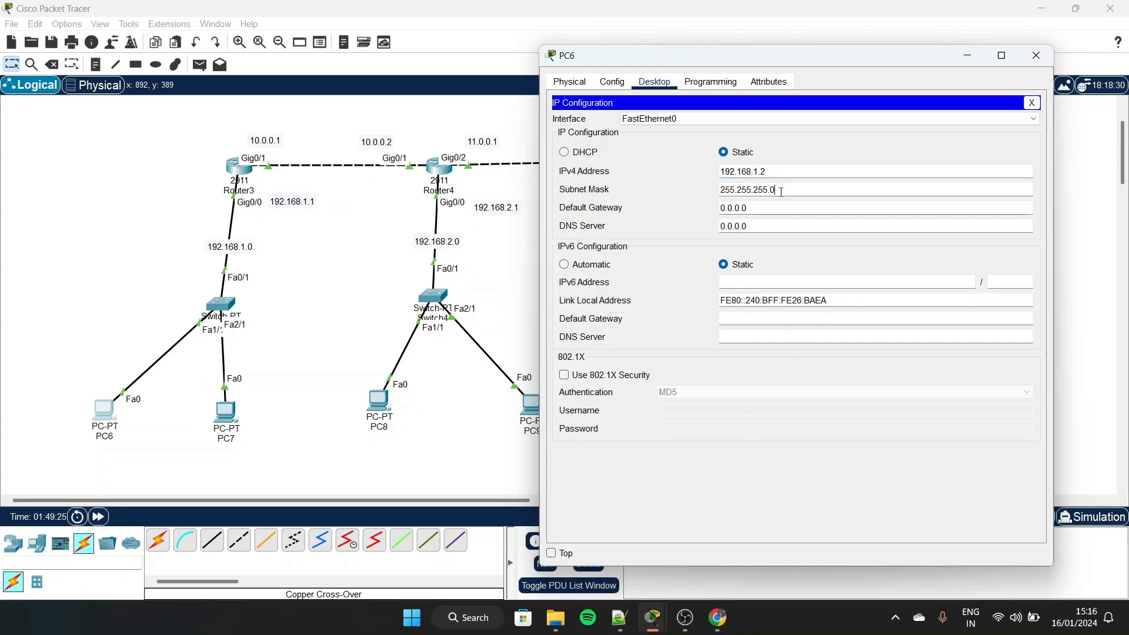
Replace PC6's default gateway with an address in the 192.168 range and close the PC's configuration
drag(761, 207, 711, 210)
key(BackSpace)
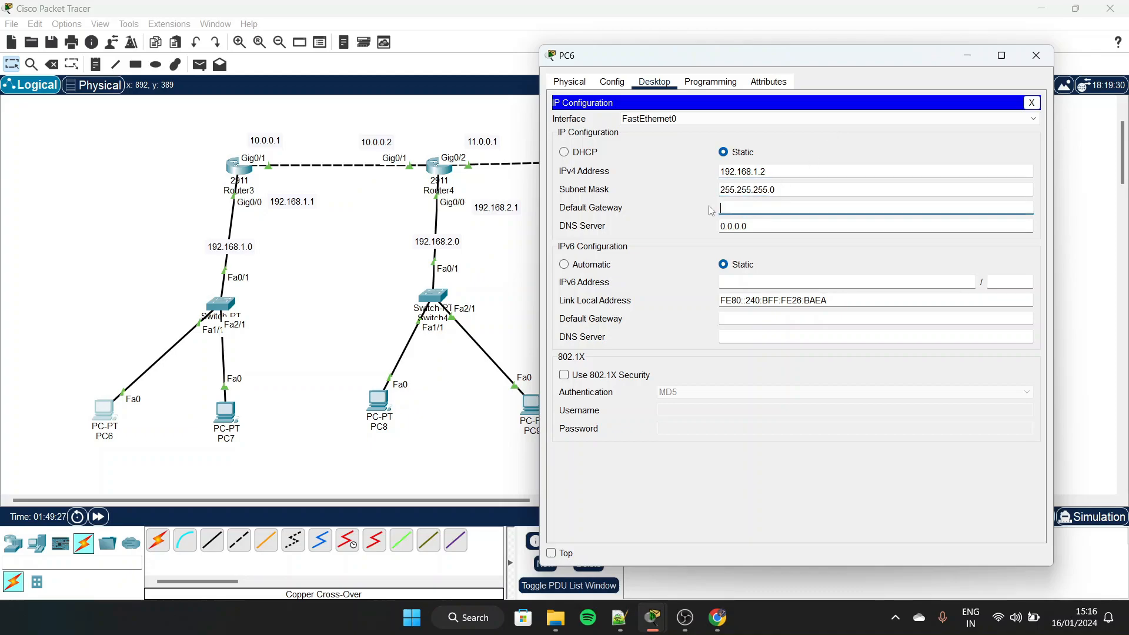
text(192.168.)
click(784, 203)
click(1036, 55)
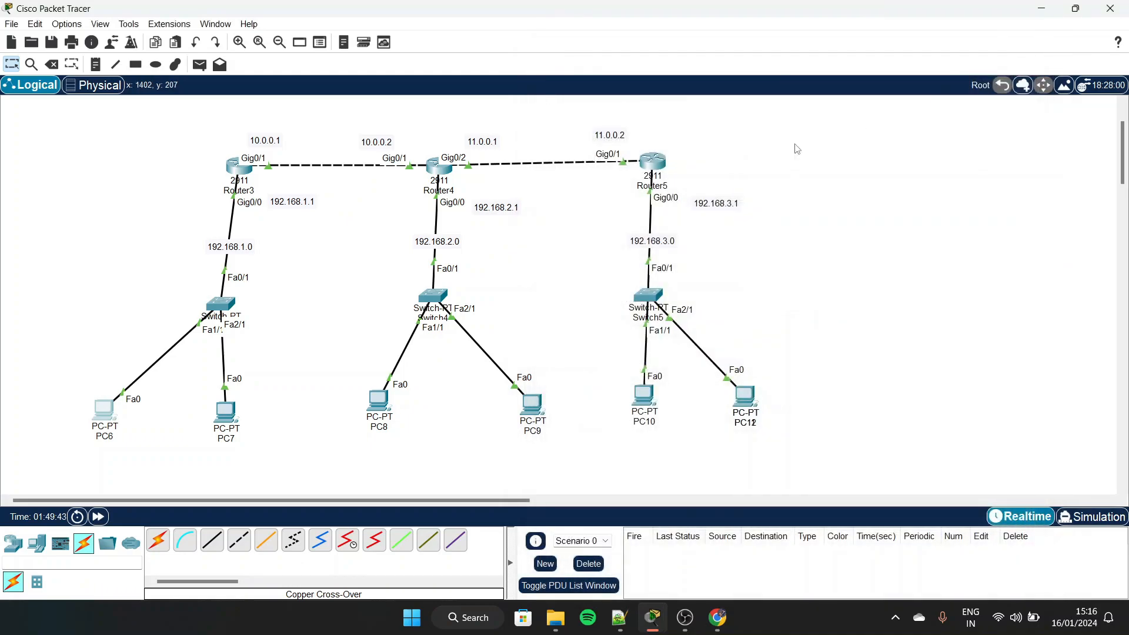
Open PC7's IP configuration and try to assign the static IPv4 address 192.168.1.2
click(227, 411)
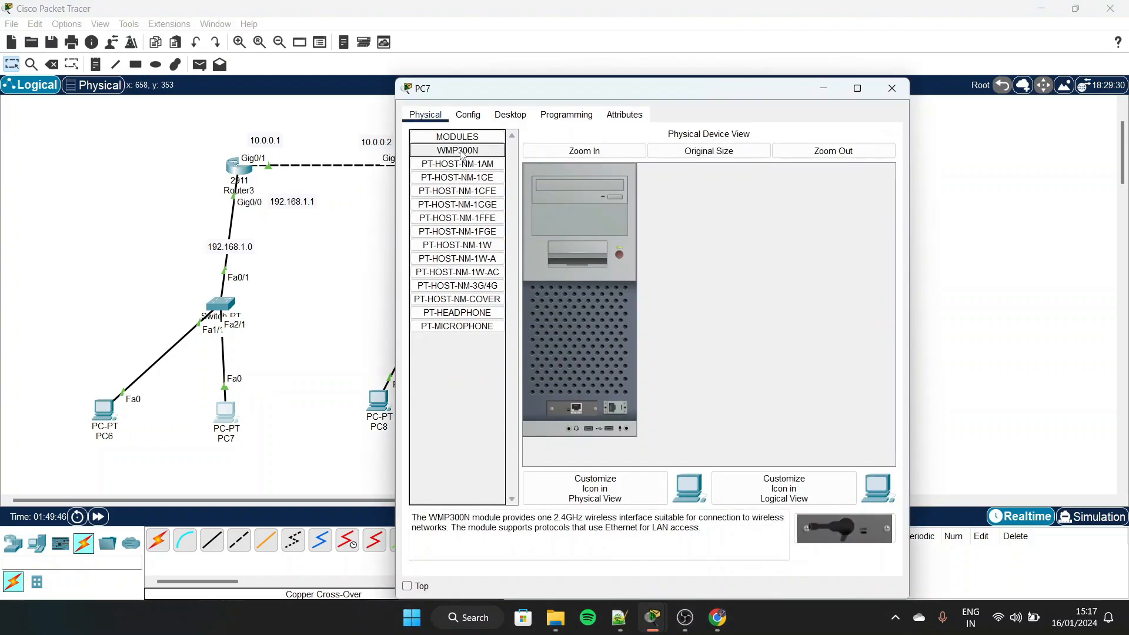
click(475, 120)
click(510, 114)
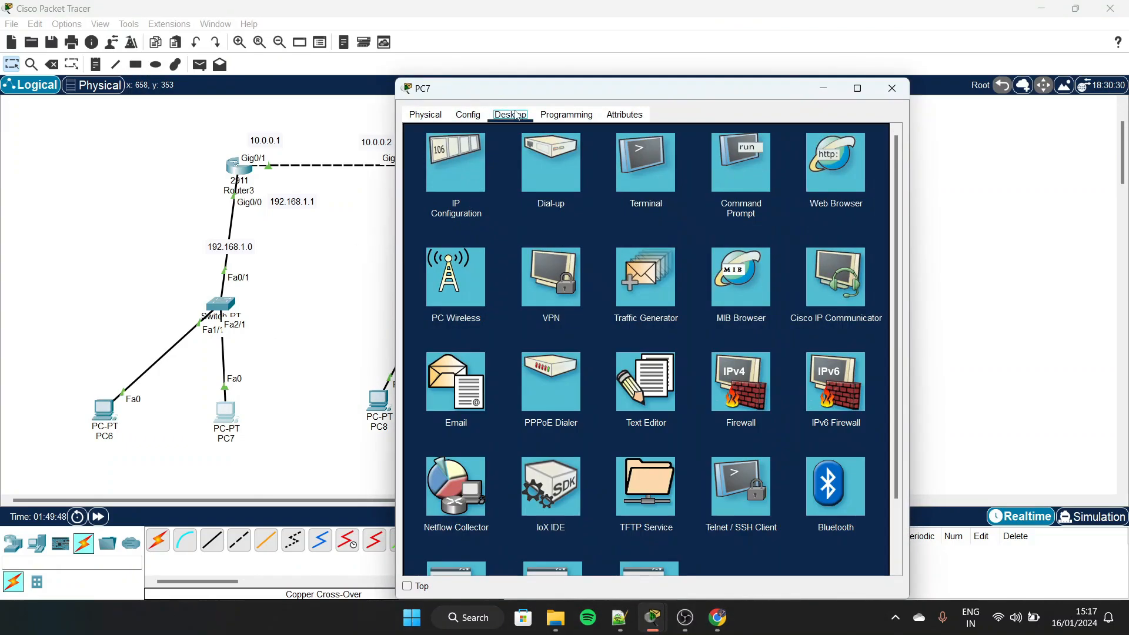
click(455, 151)
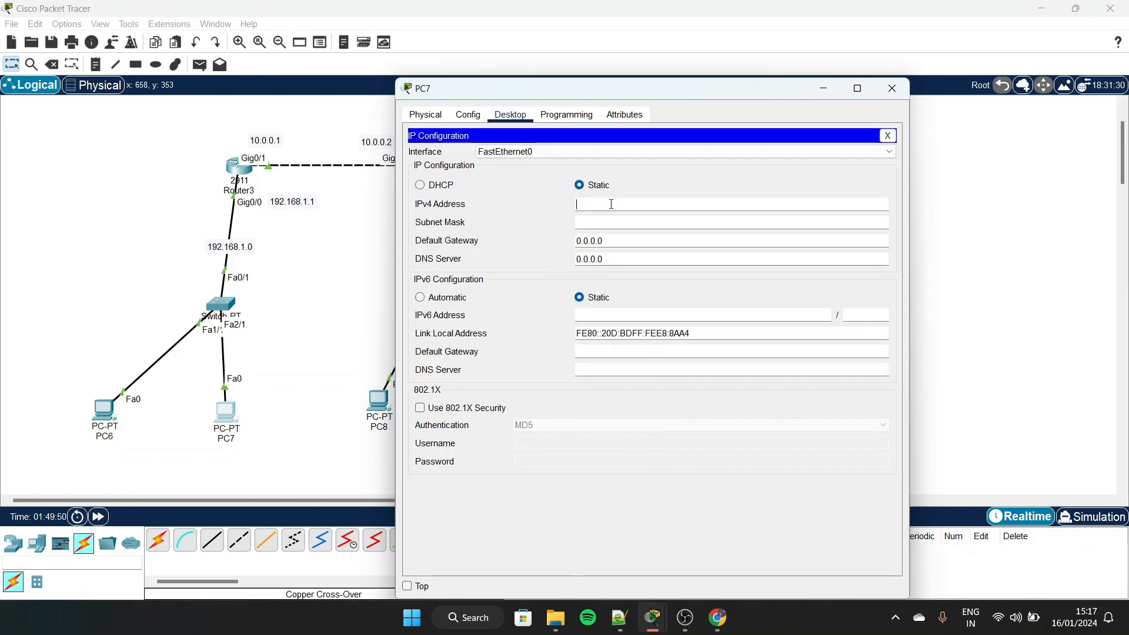
text(192.168.1.2)
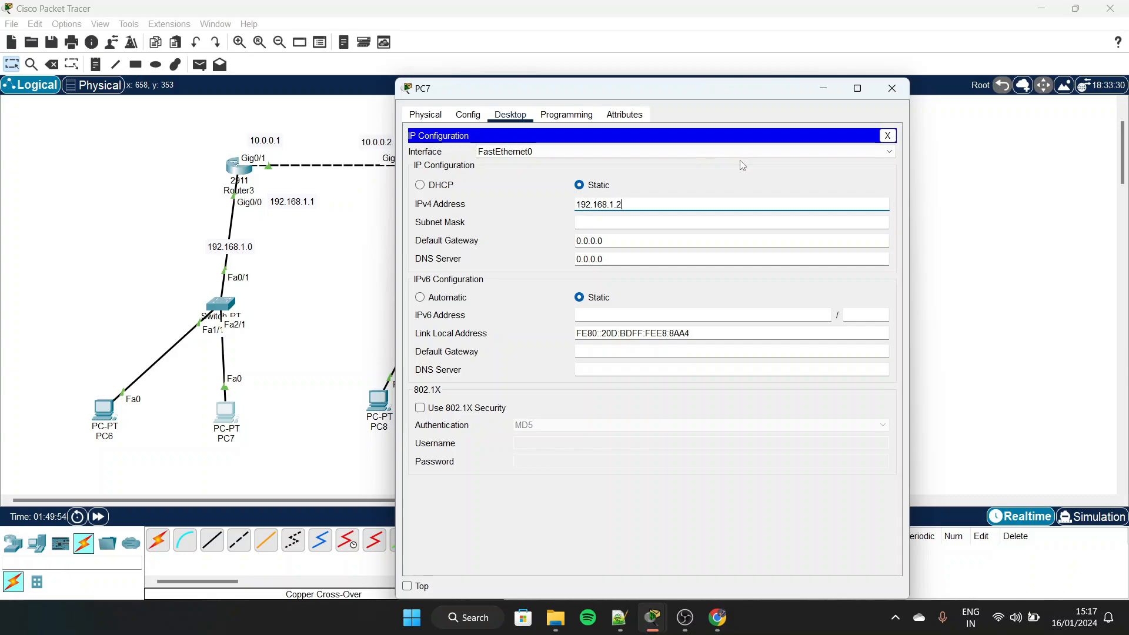
click(655, 227)
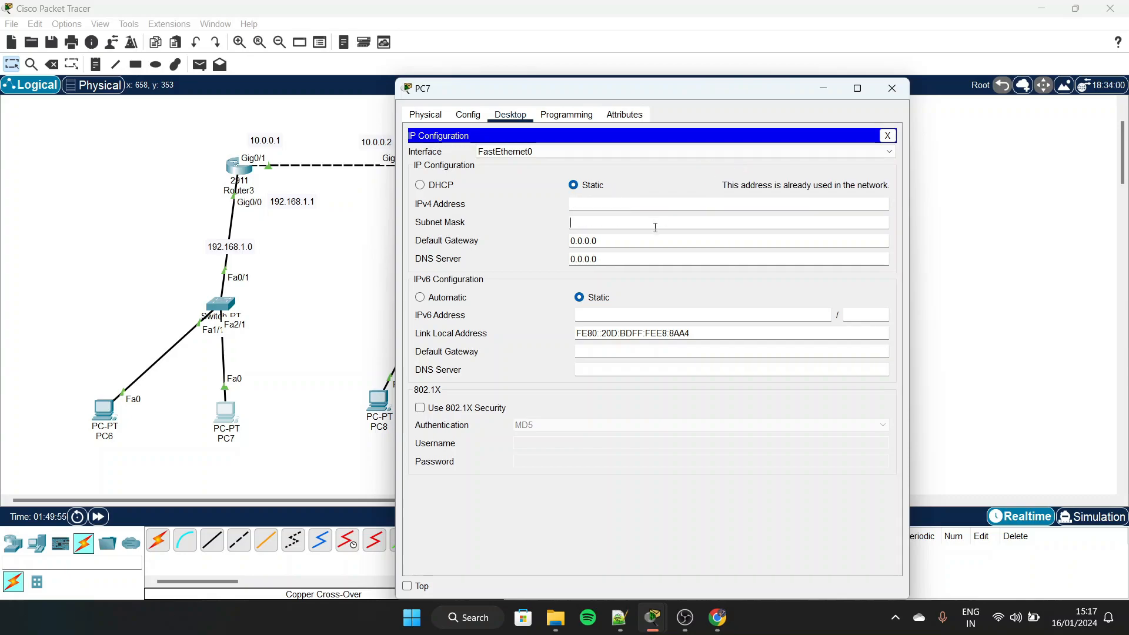
Set PC7's IPv4 address to 192.168.1.3 with subnet mask 255.255.255.0 and close its configuration
click(620, 200)
text(192.168.1.3)
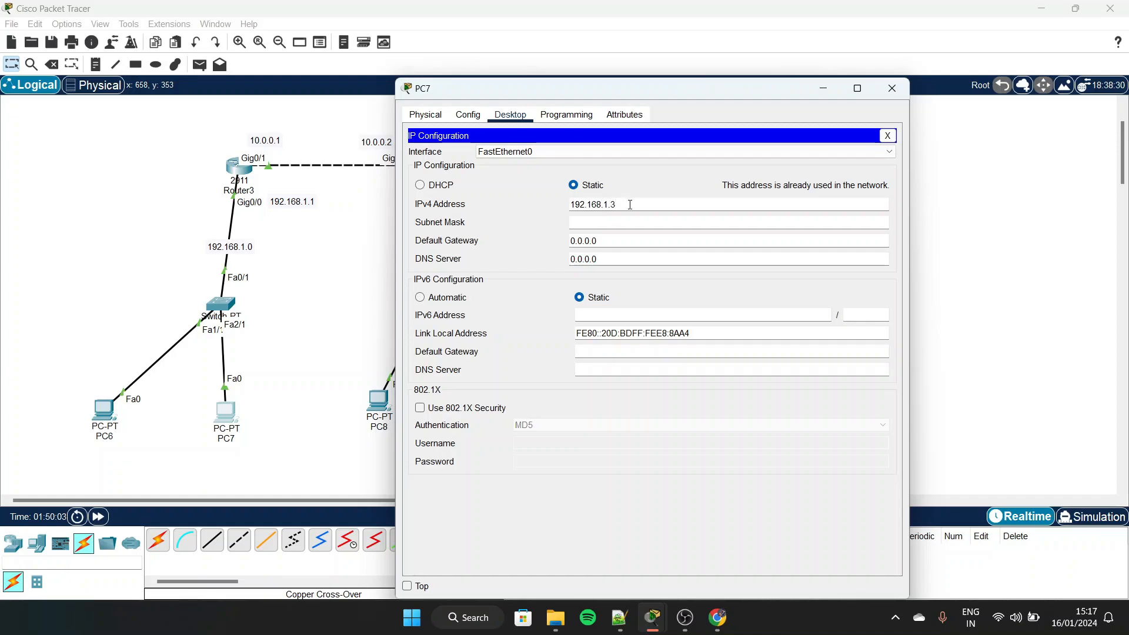
click(647, 222)
click(720, 186)
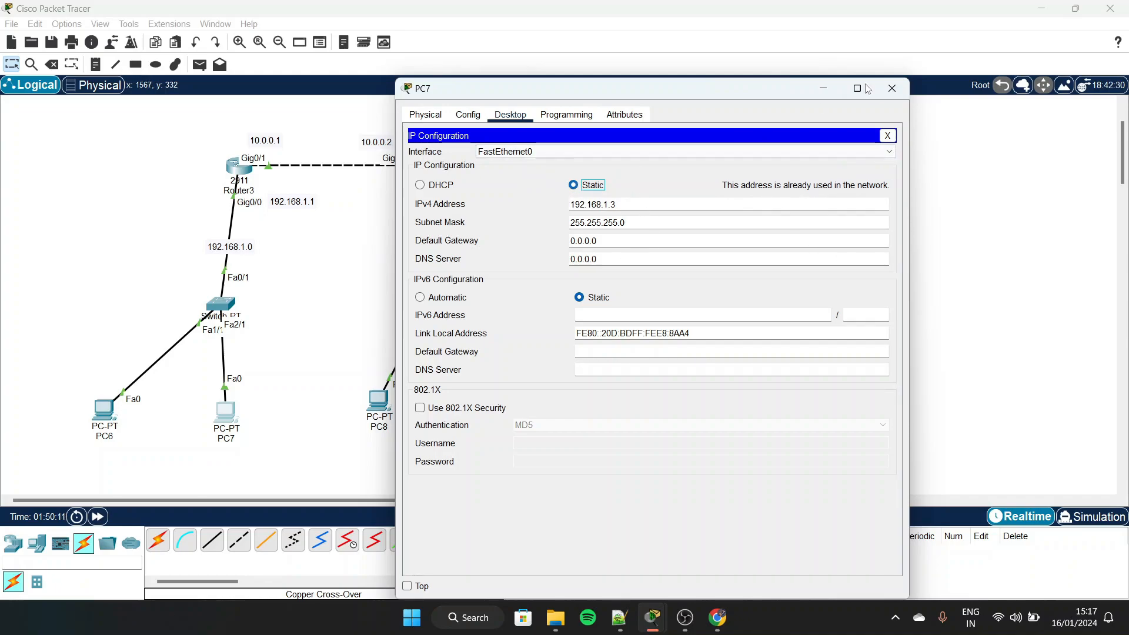
click(892, 89)
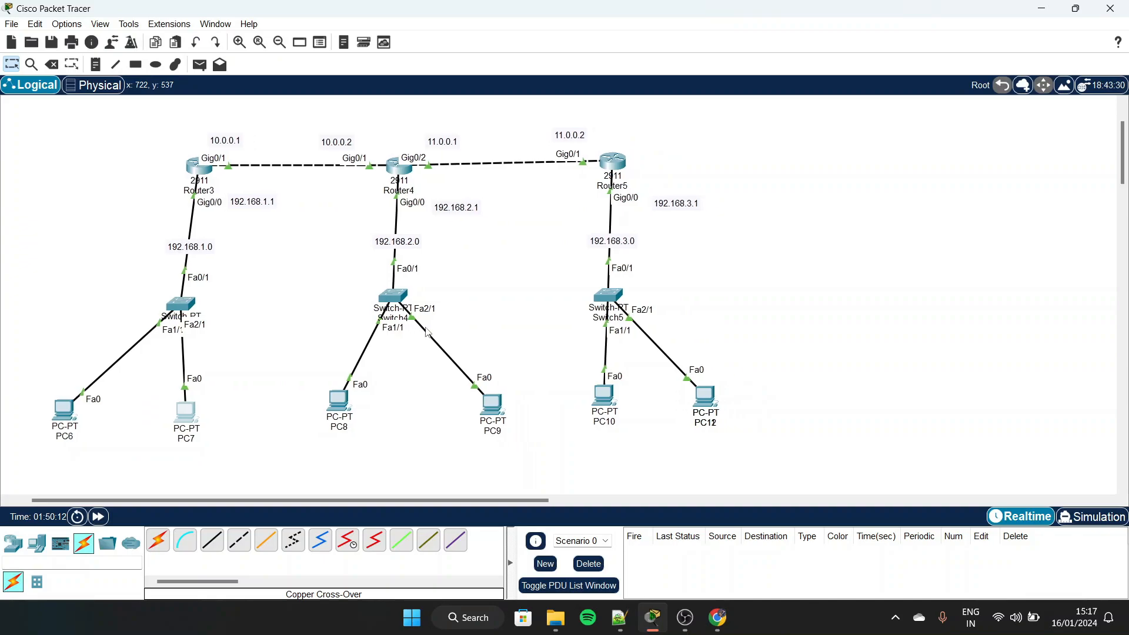
Open PC8's IP configuration and try to assign the static IPv4 address 192.168.2.1
click(339, 402)
drag(588, 99, 795, 57)
click(718, 73)
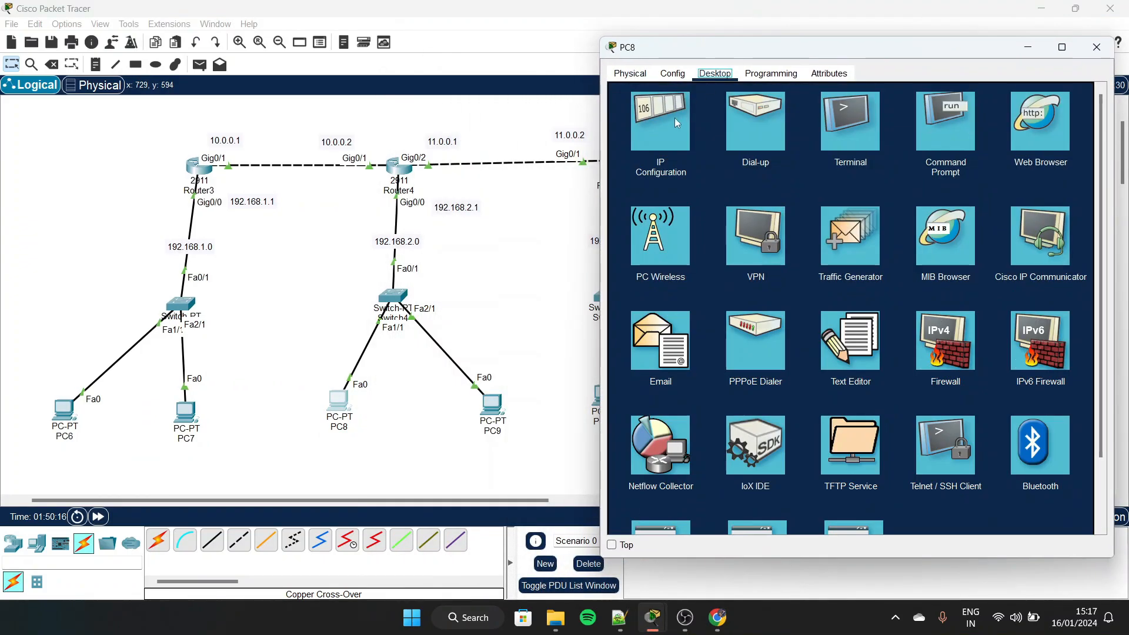
click(658, 139)
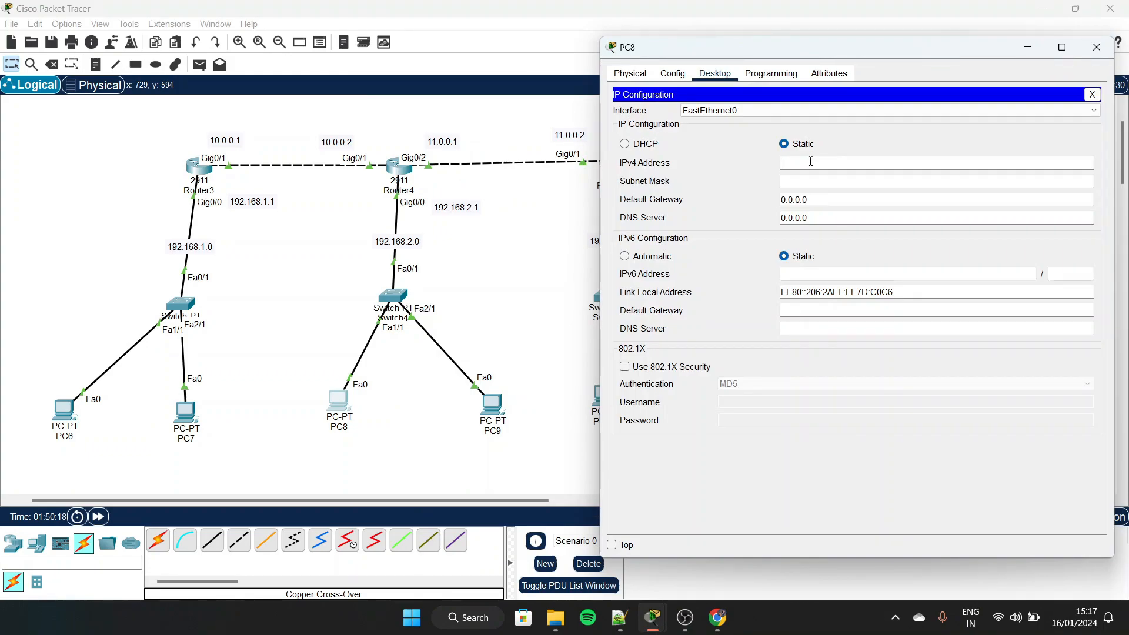
click(811, 161)
text(192.168.2.1)
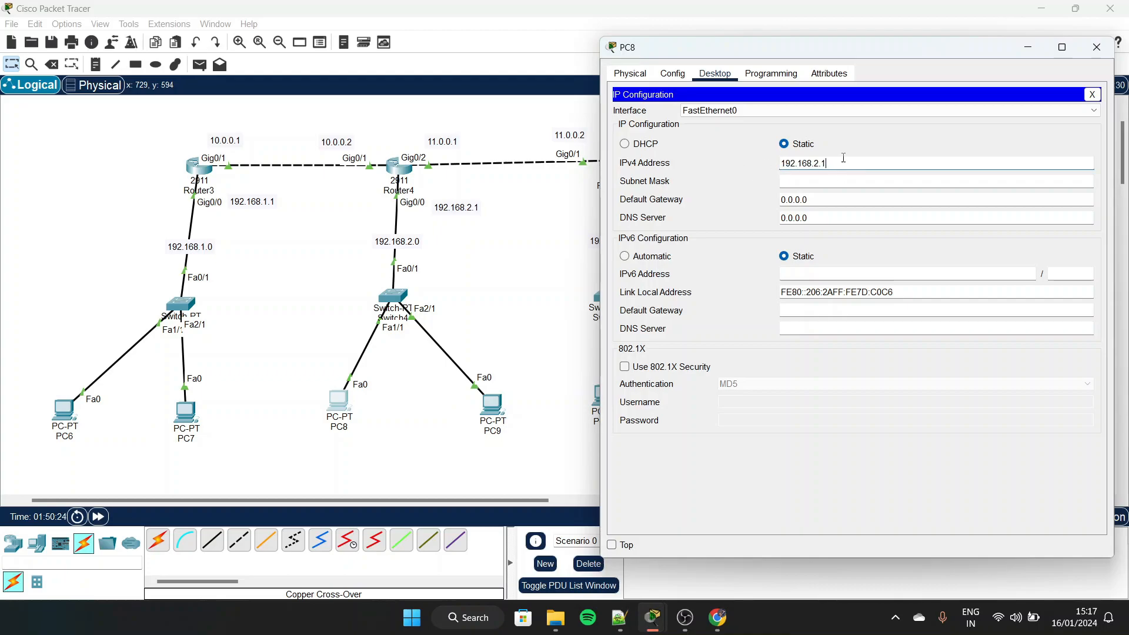
Set PC8's IPv4 address to 192.168.2.2 with subnet mask 255.255.255.0 and close its configuration
drag(830, 163, 784, 168)
key(ctrl+c)
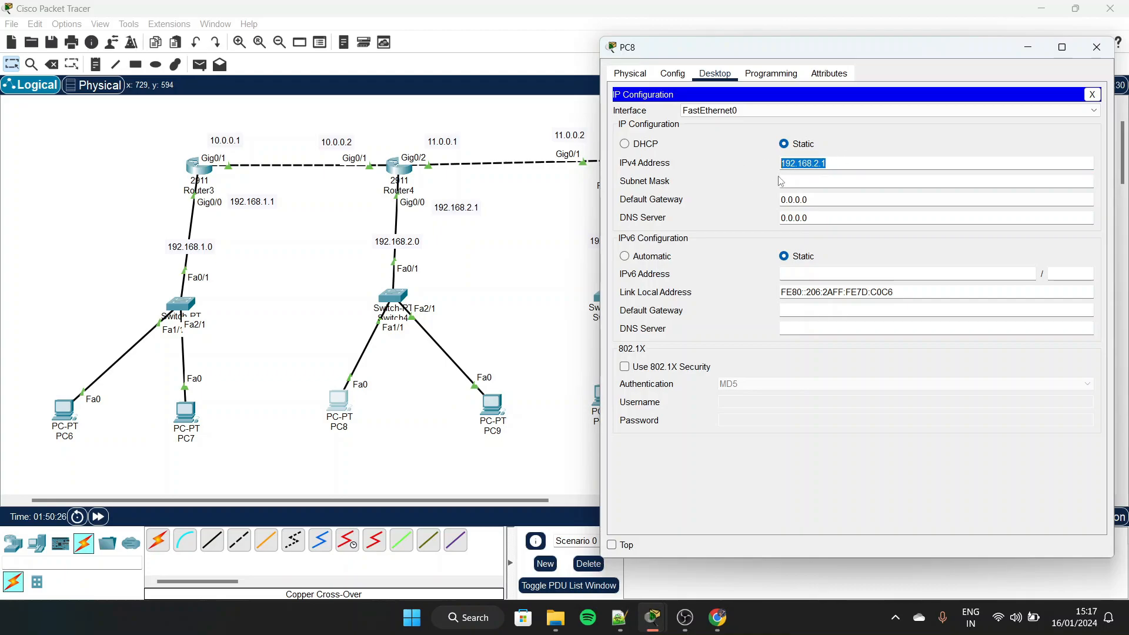
key(BackSpace)
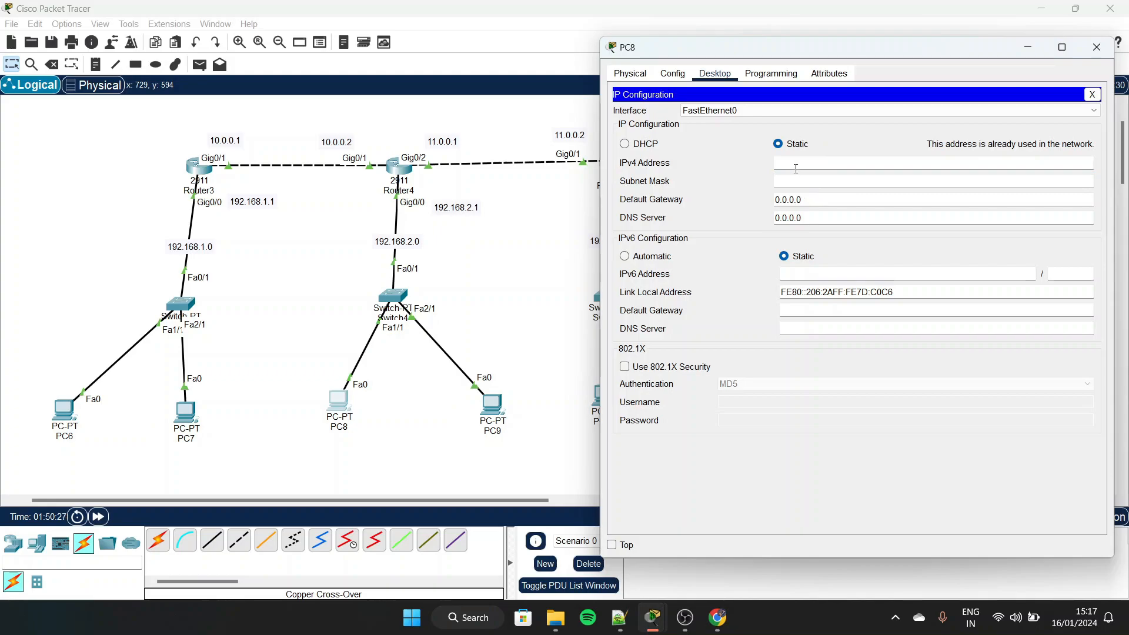
key(ctrl+v)
click(815, 177)
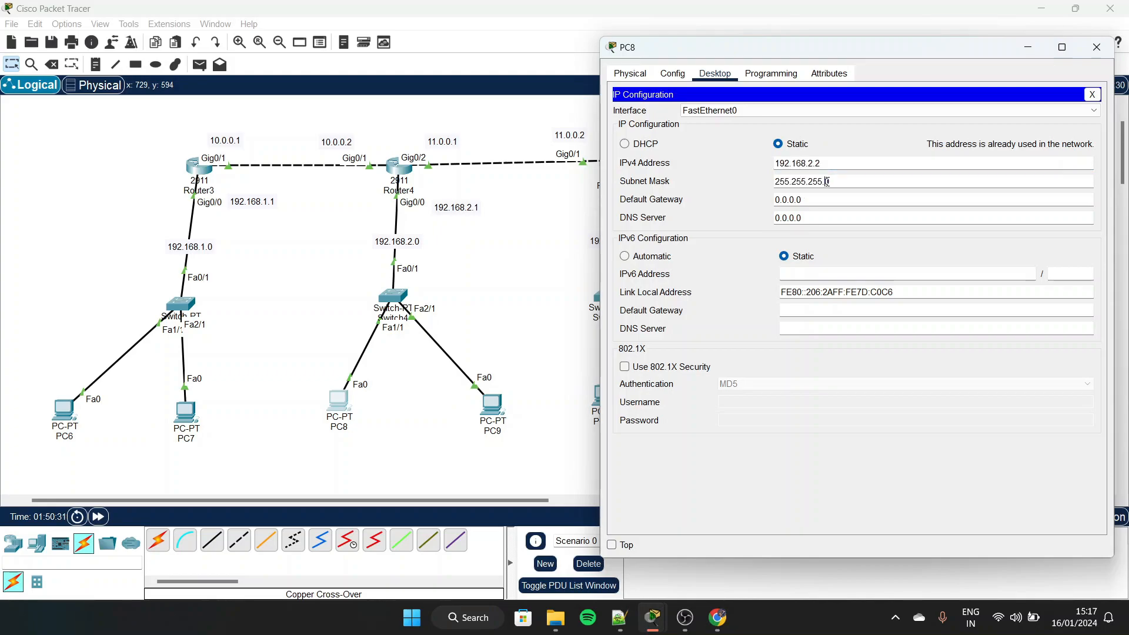
click(1097, 47)
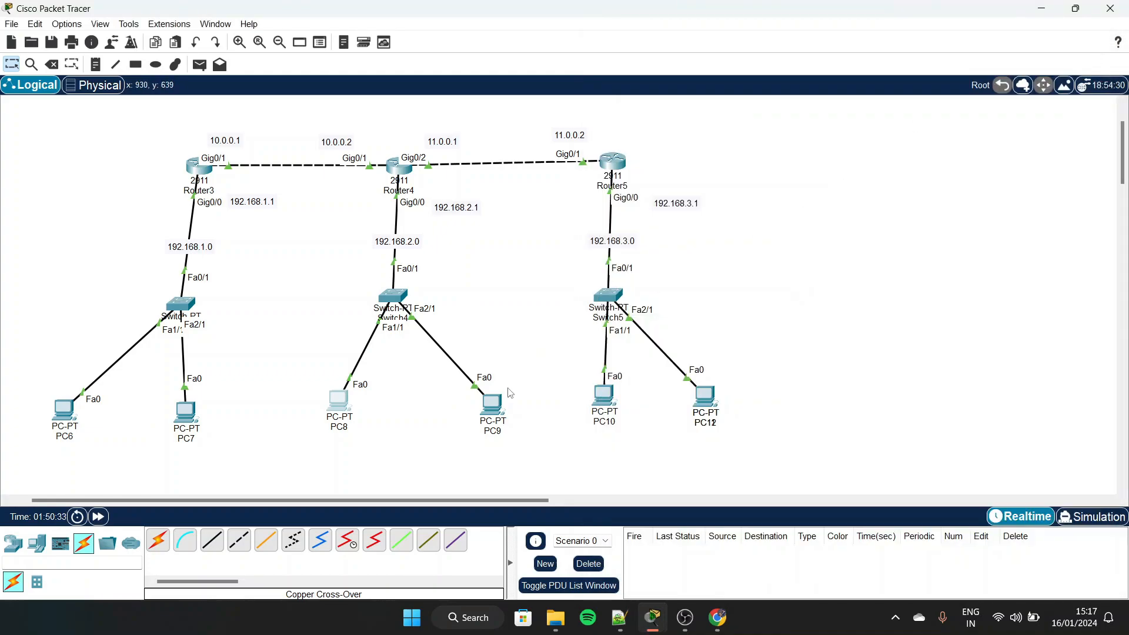
Assign PC9 the static IPv4 address 192.168.2.3 with subnet mask 255.255.255.0
click(493, 404)
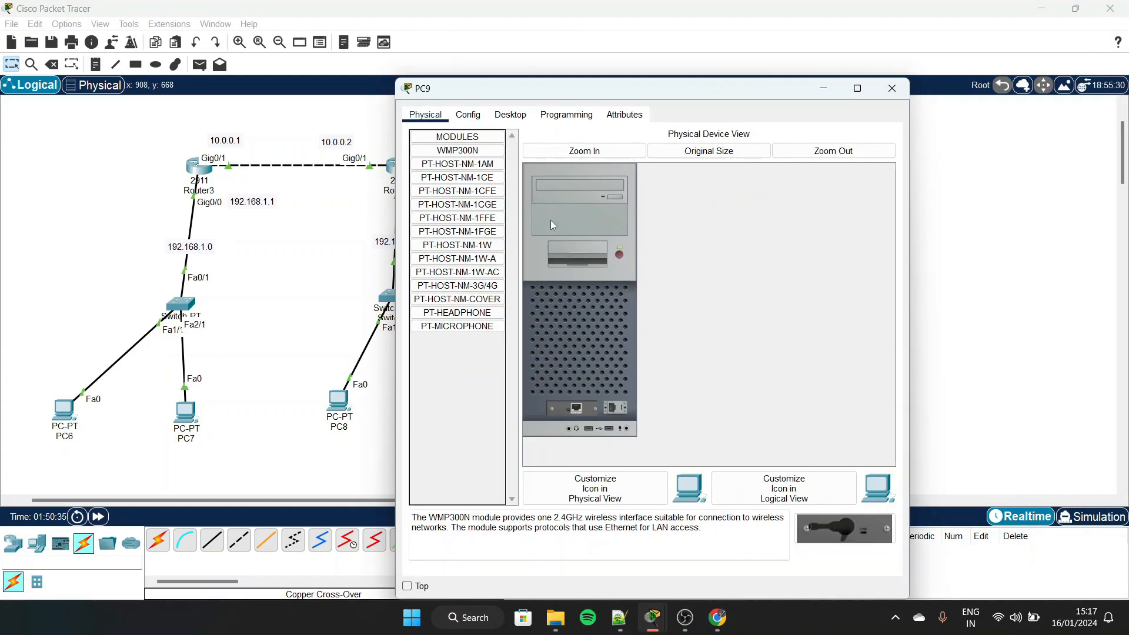
click(499, 112)
click(469, 148)
click(613, 205)
text(192.168.1.1)
key(BackSpace)
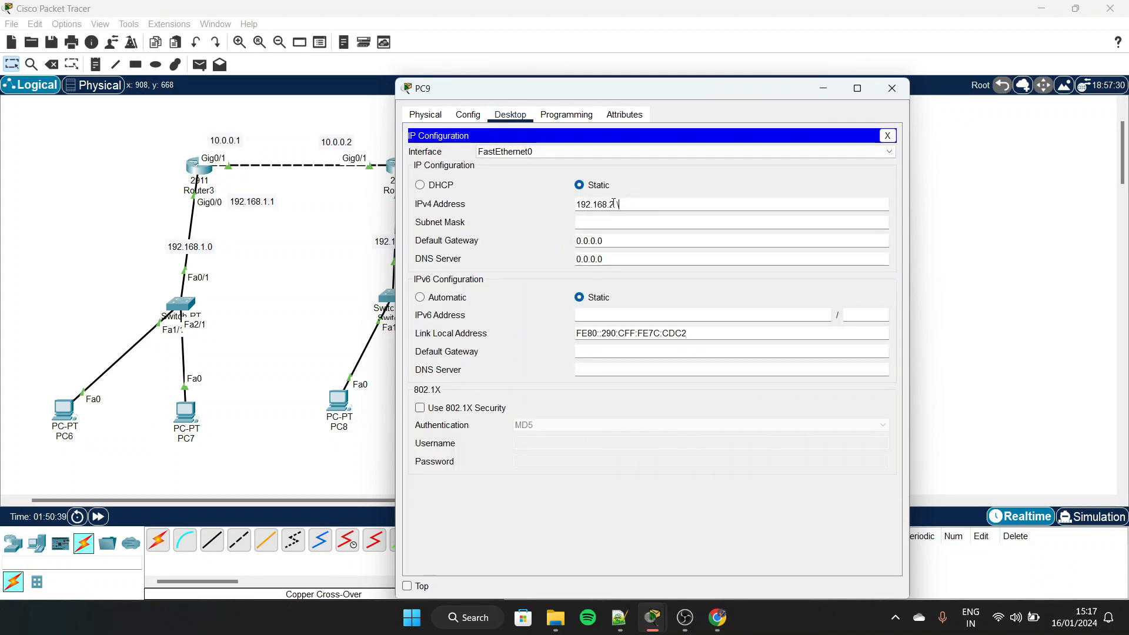
text(.3)
click(718, 222)
Set PC9's IPv4 default gateway to 192.168.2.1
key(Tab)
text(1992.168.2.1)
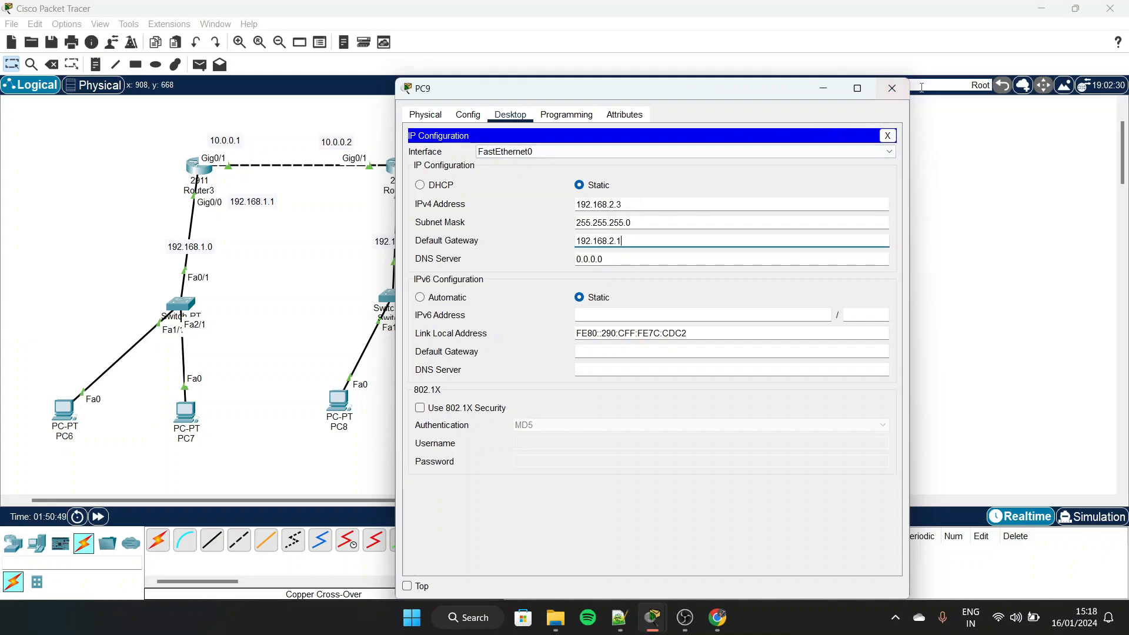
Close PC9's configuration and set PC8's IPv4 default gateway to 192.168.2.1
click(892, 89)
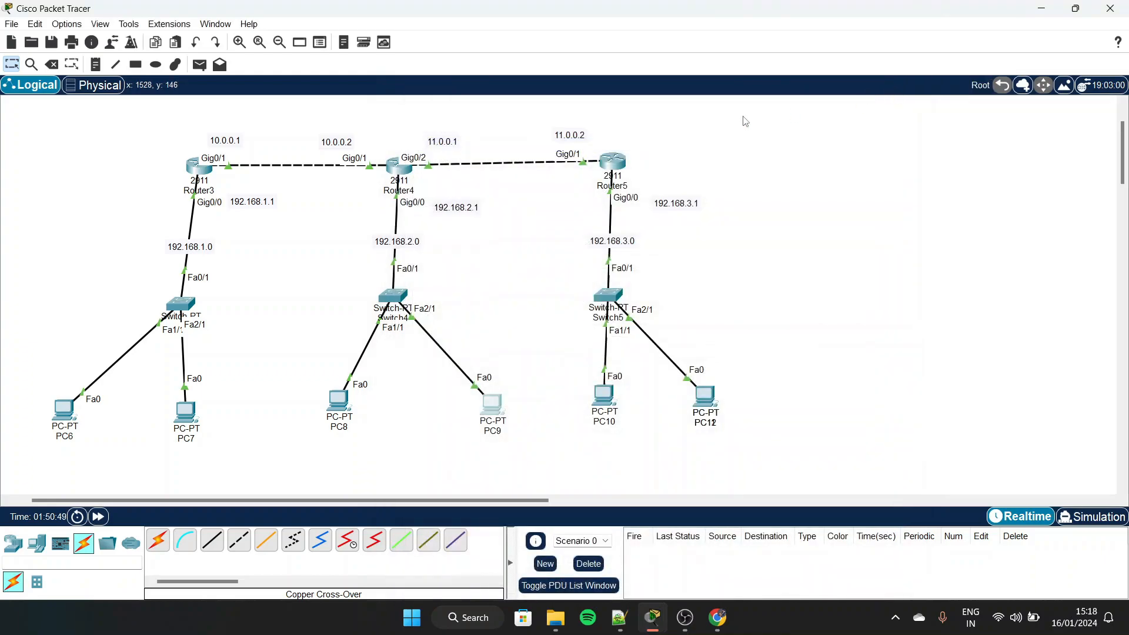
click(344, 406)
click(440, 210)
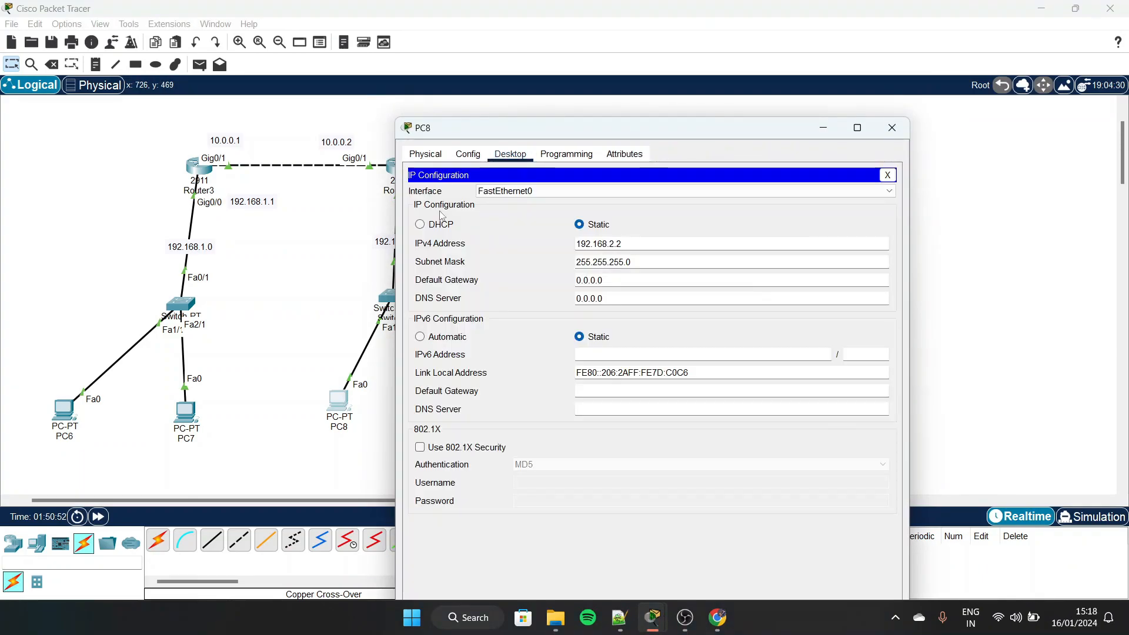
drag(604, 280, 552, 277)
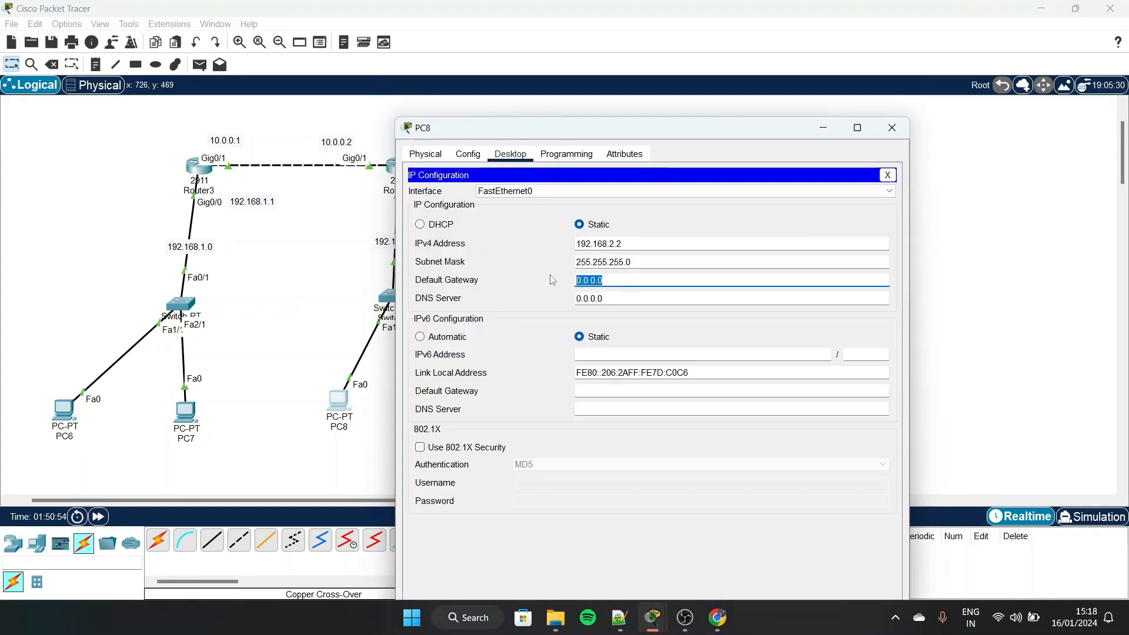
text(192.168.2.1)
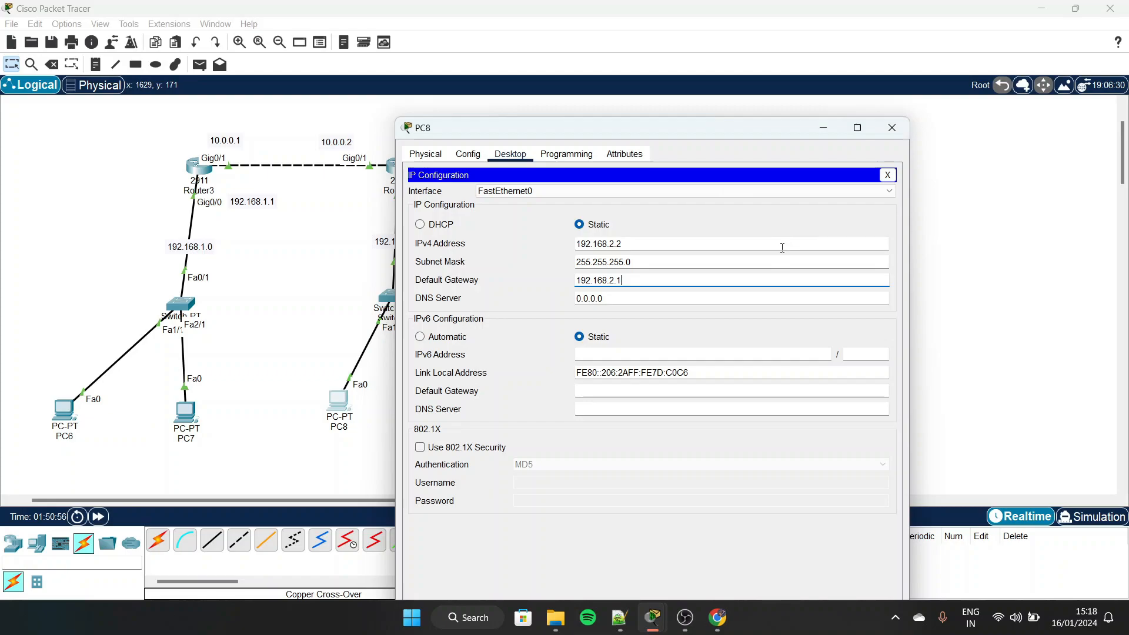
click(892, 128)
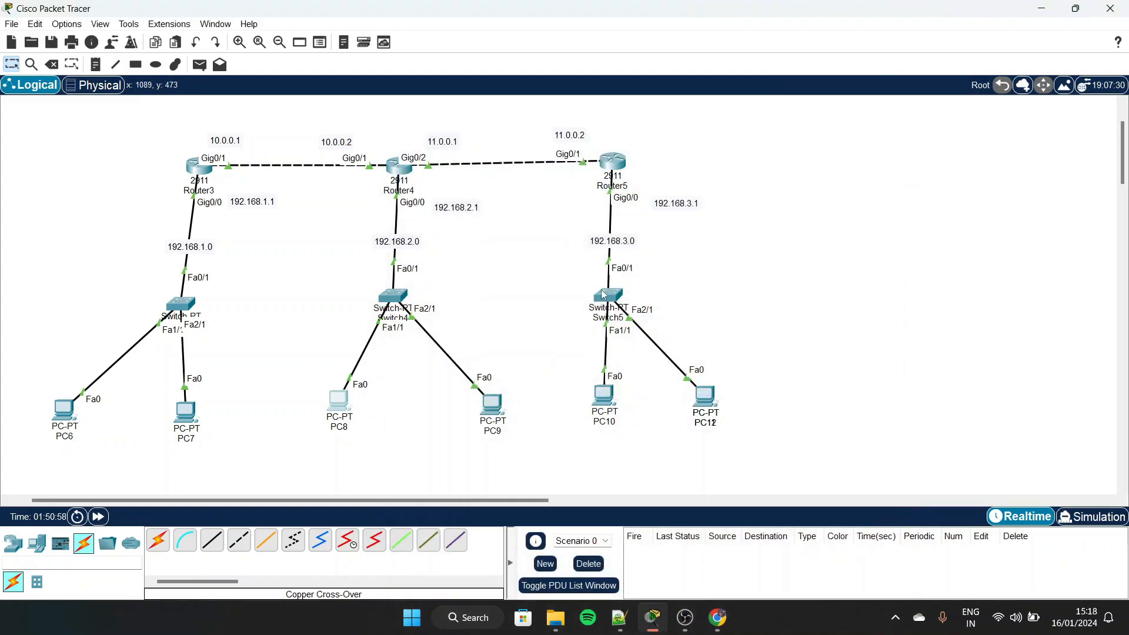
Open PC10's IP configuration and assign it the static IPv4 address 192.168.3.2
scroll(601, 289, right, 1)
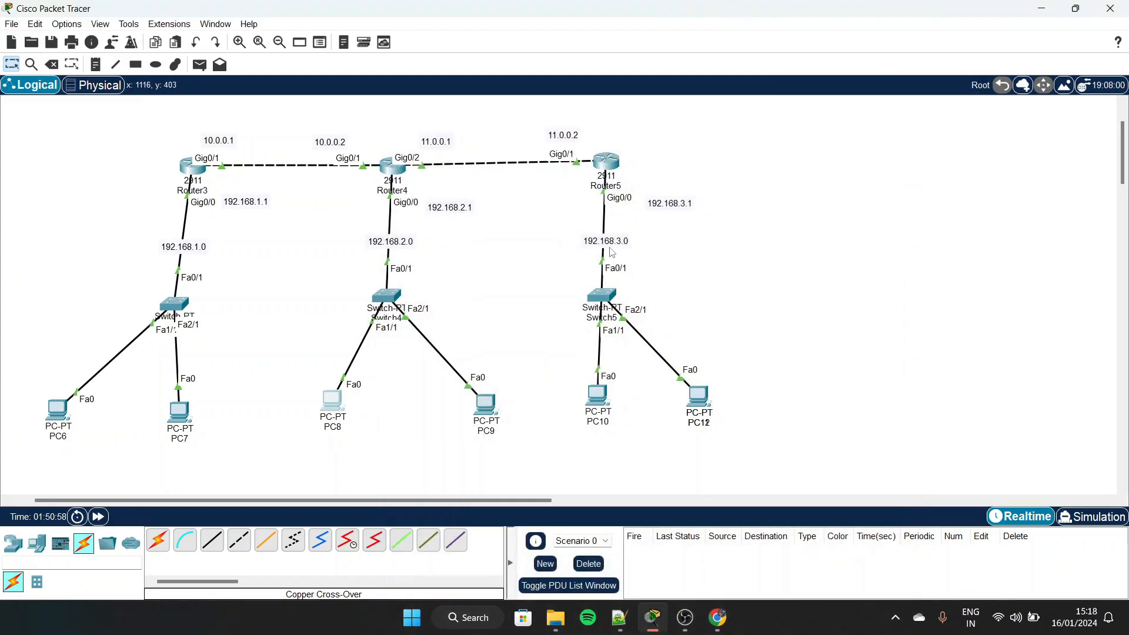
click(598, 397)
drag(558, 122, 808, 81)
scroll(649, 150, right, 5)
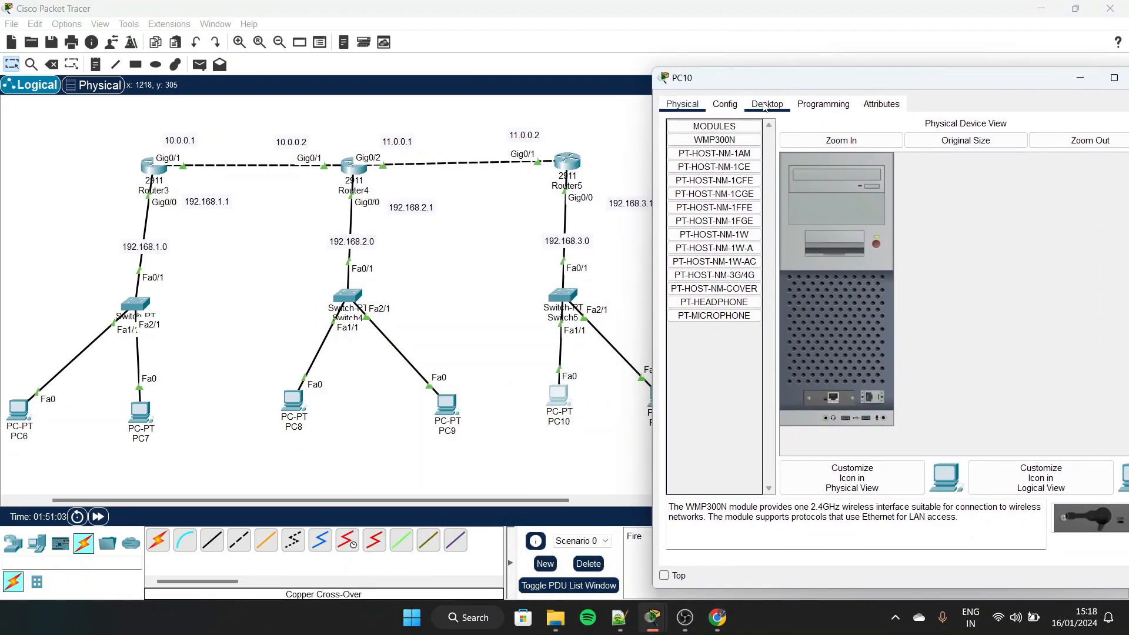
click(765, 105)
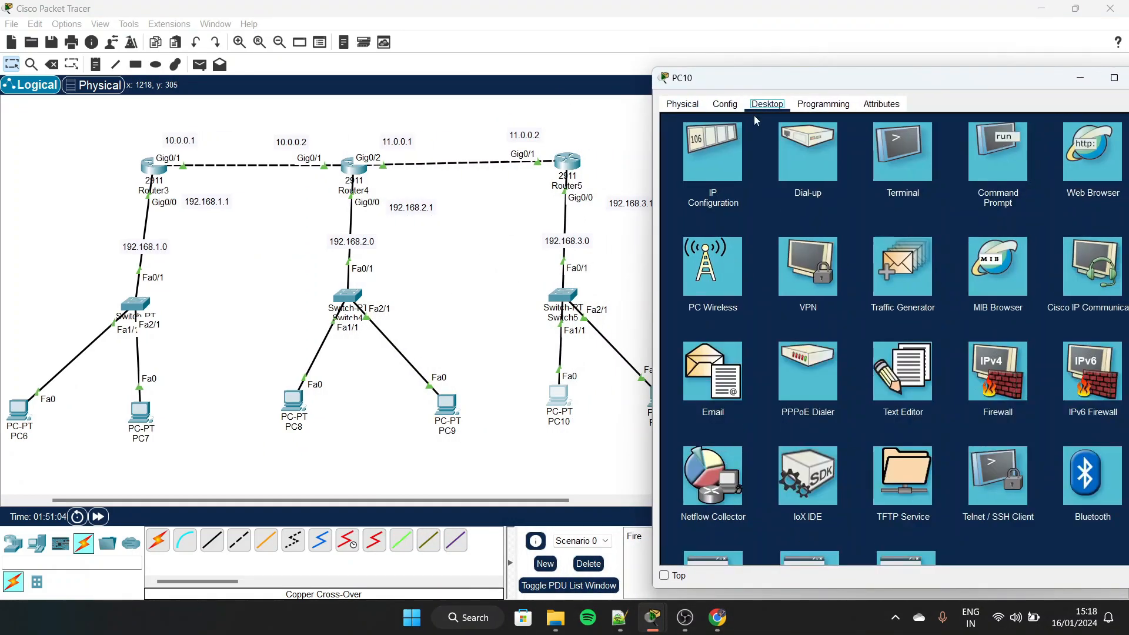
click(710, 154)
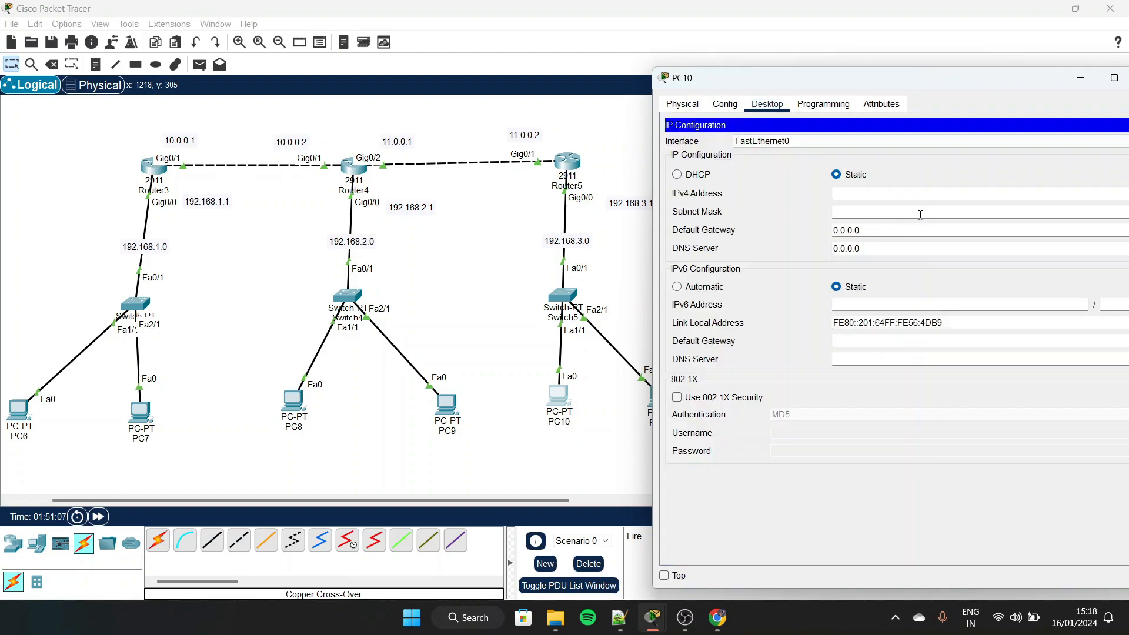
click(883, 193)
key(ctrl+v)
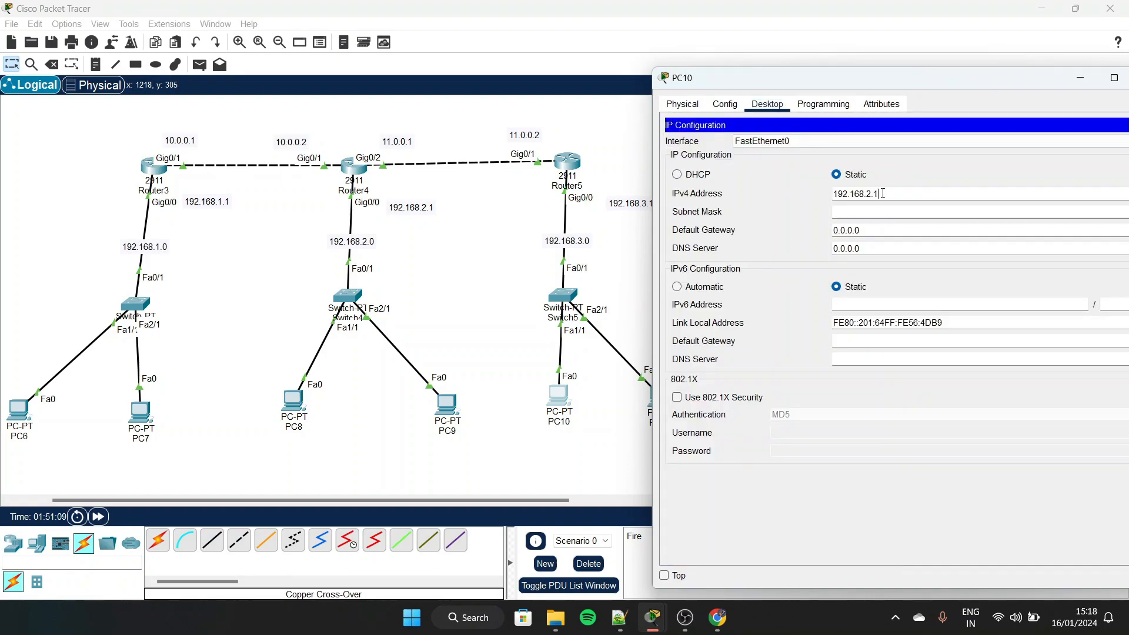
key(BackSpace)
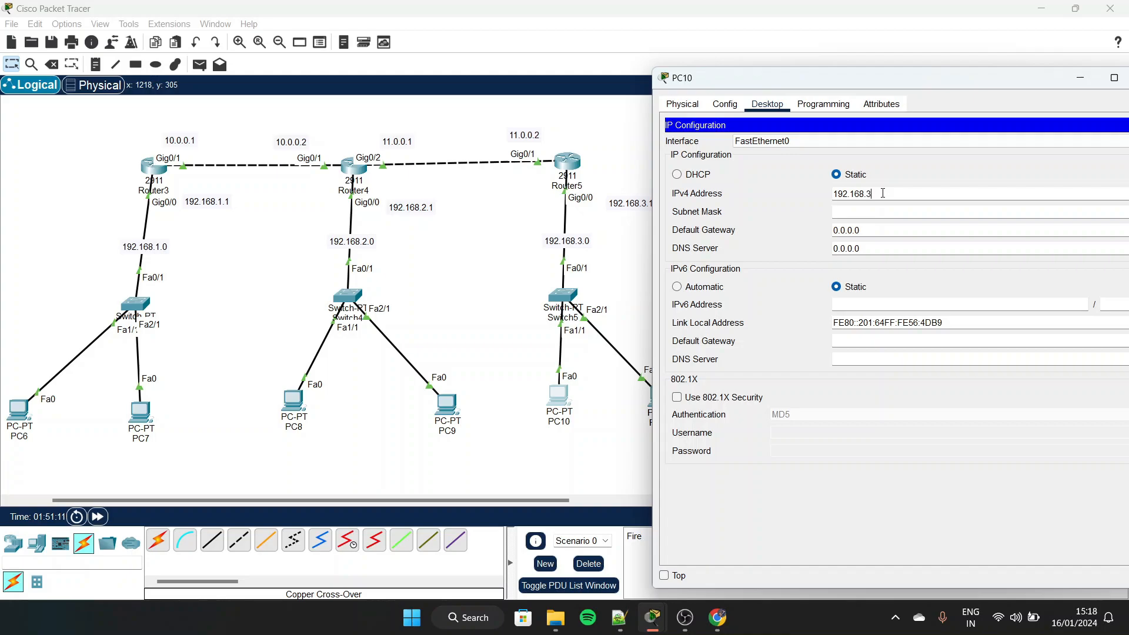
drag(883, 193, 825, 195)
key(ctrl+c)
click(923, 194)
Give PC10 the subnet mask 255.255.255.0 and default gateway 192.168.3.1, and close its configuration
click(885, 211)
drag(878, 230, 809, 235)
key(ctrl+v)
drag(1003, 74, 944, 65)
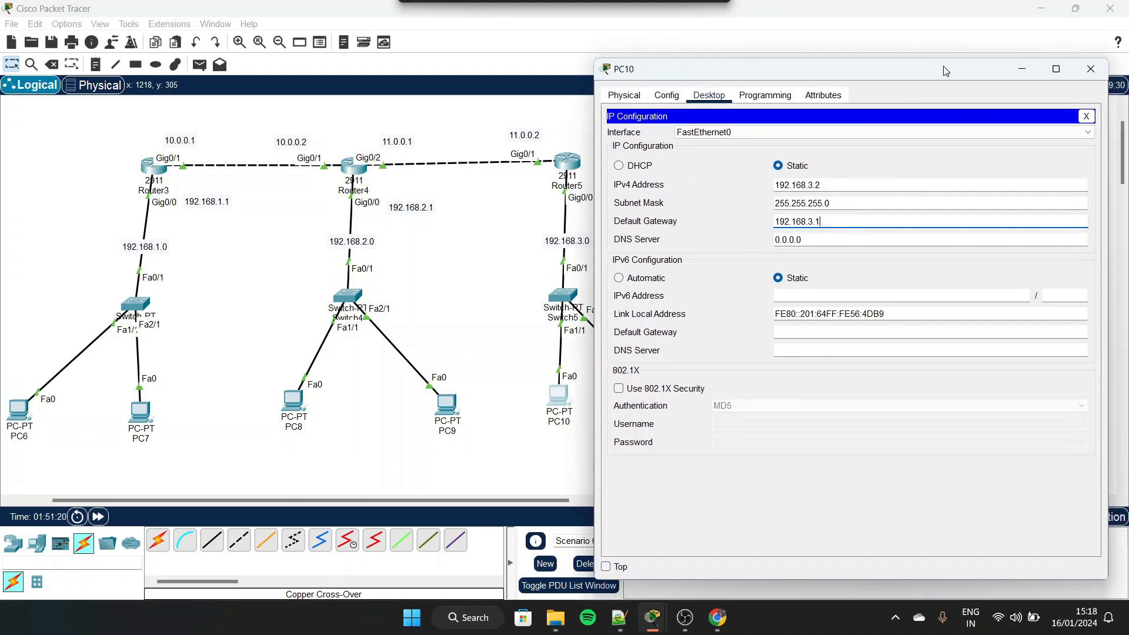
click(1088, 68)
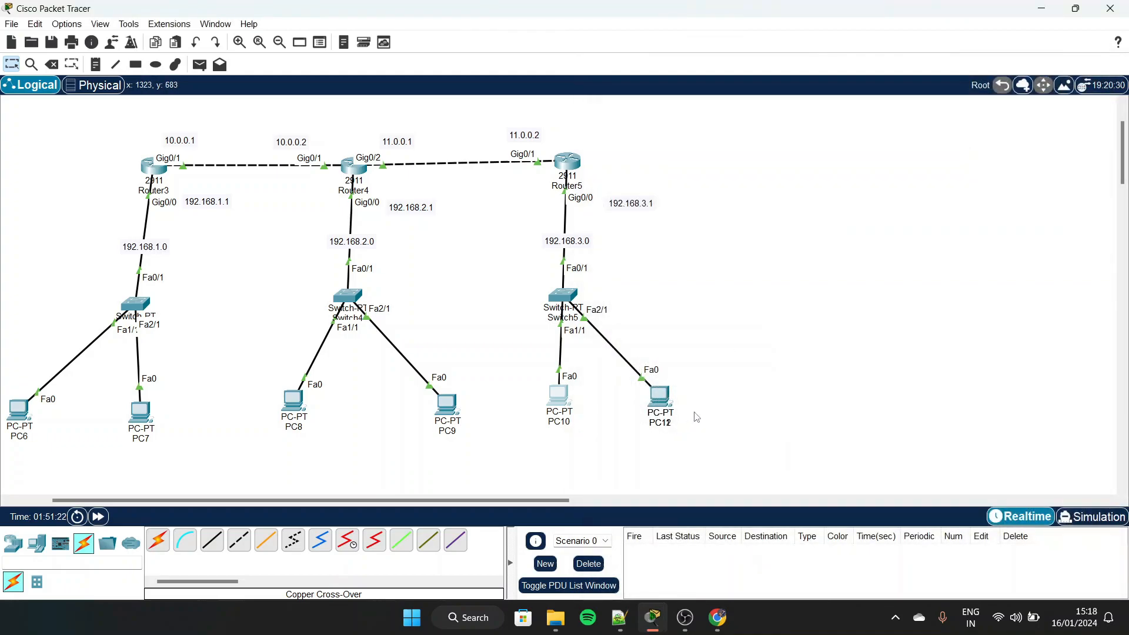
Configure PC12 with static IPv4 address 192.168.3.3, subnet mask 255.255.255.0 and default gateway 192.168.3.1
click(666, 402)
click(510, 119)
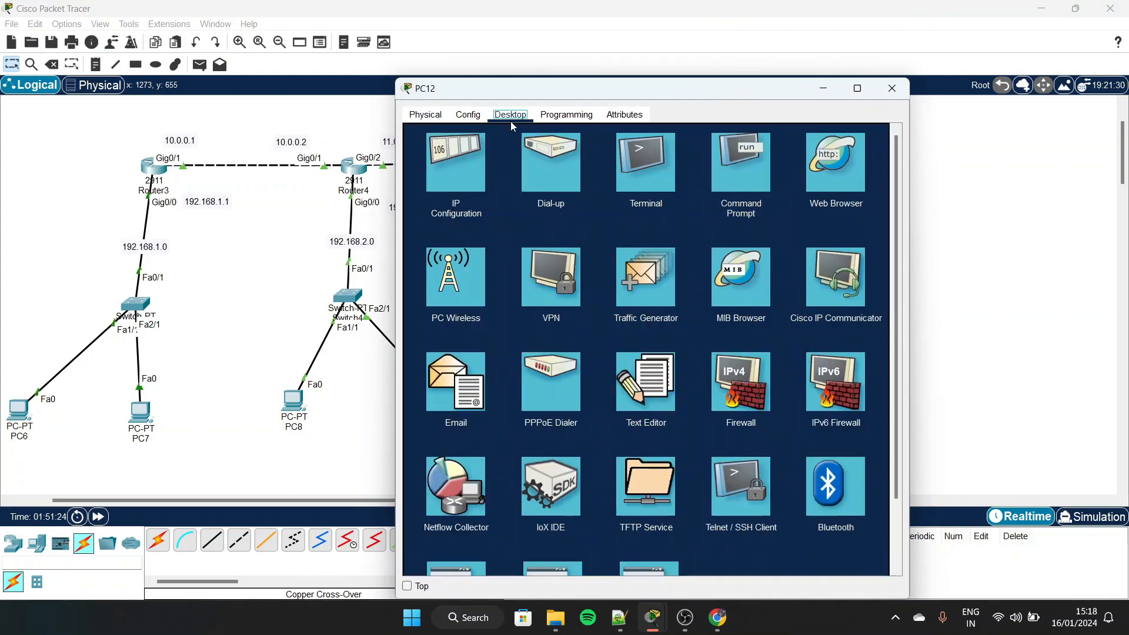
click(465, 170)
text(192.168.3.)
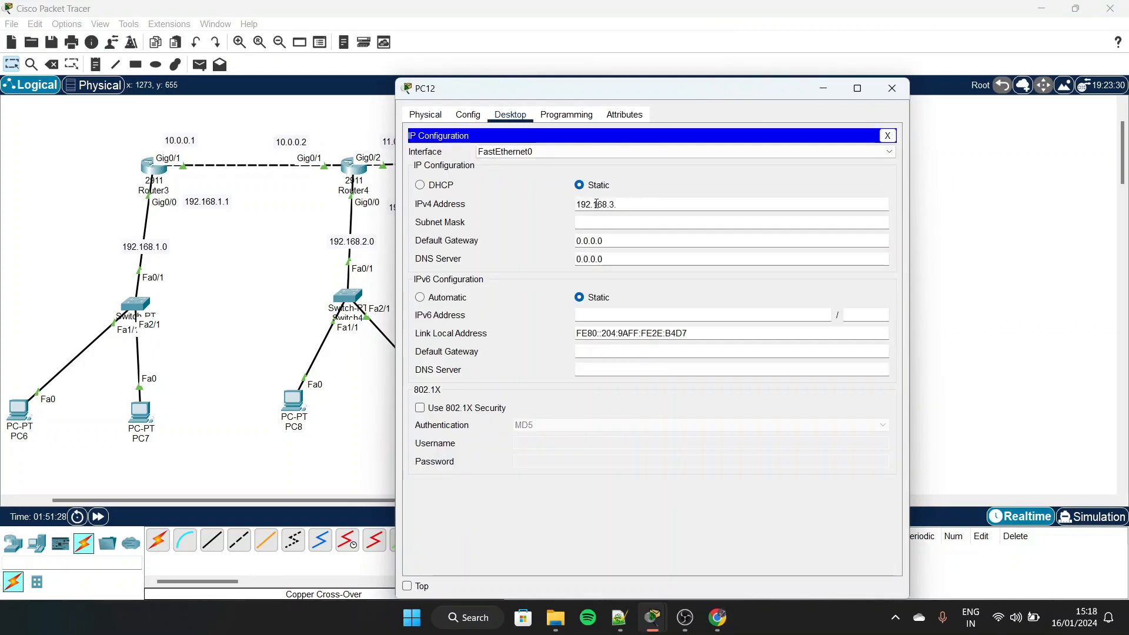
text(13)
key(Tab)
text(192.168.3.1)
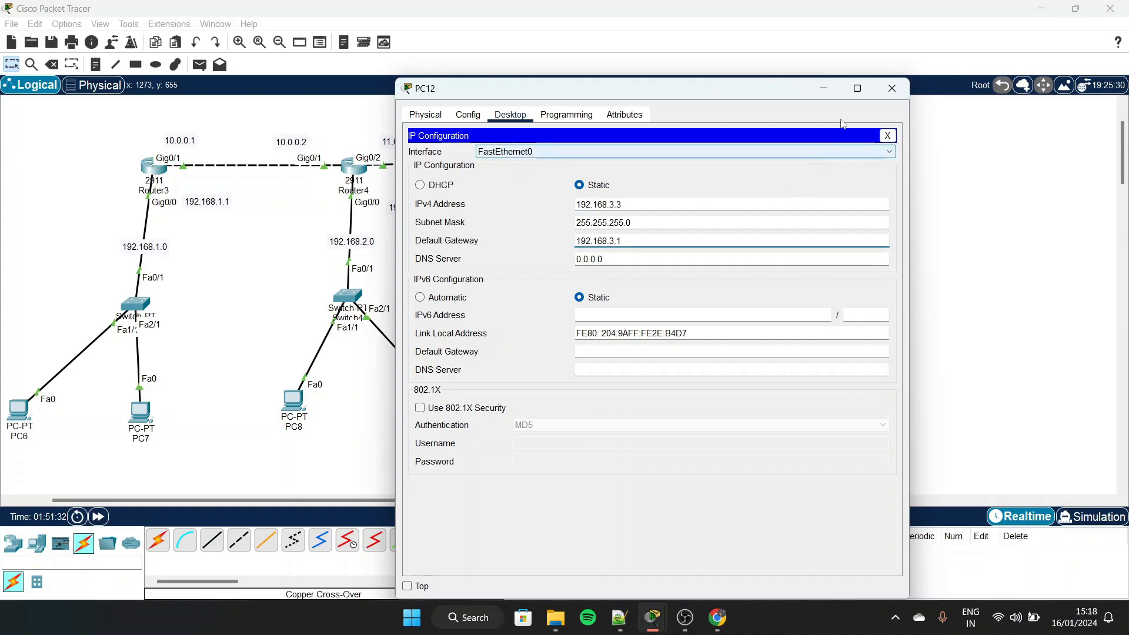
click(892, 88)
Test connectivity within the 192.168.1.0 network by sending a simple PDU from PC6 to PC7
scroll(424, 316, left, 3)
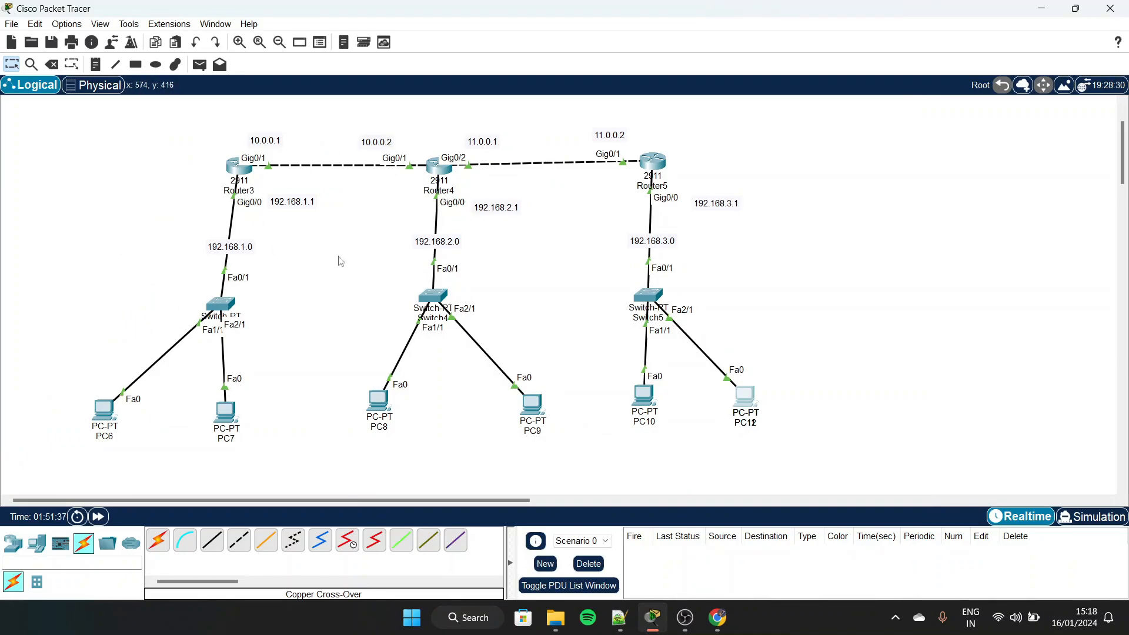
scroll(340, 263, up, 1)
key(p)
key(Escape)
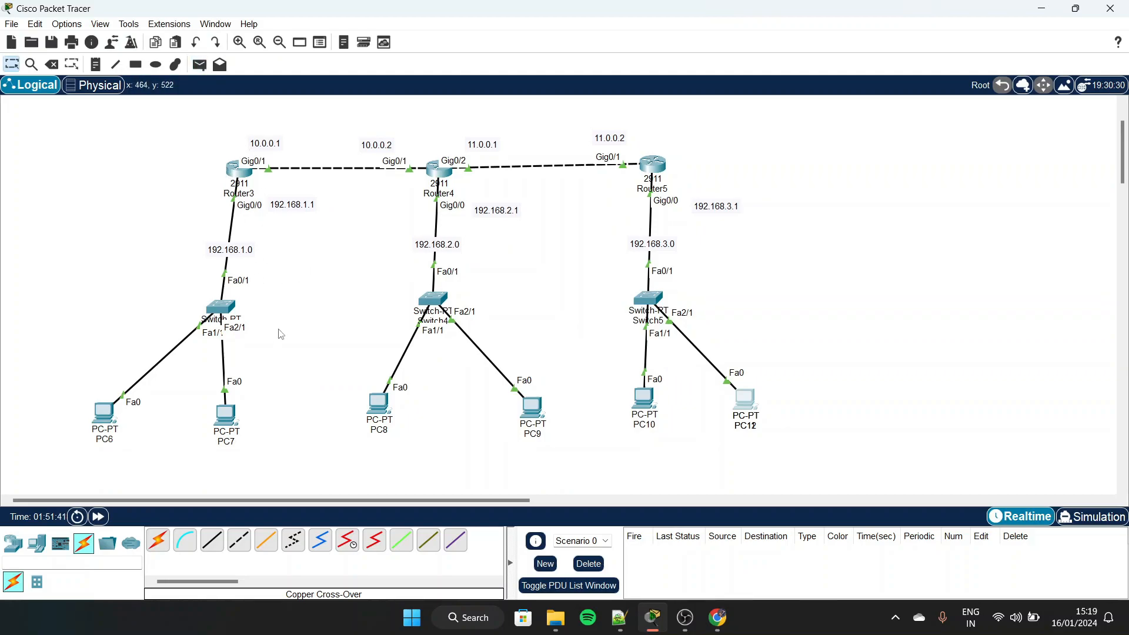
key(p)
click(105, 413)
click(225, 416)
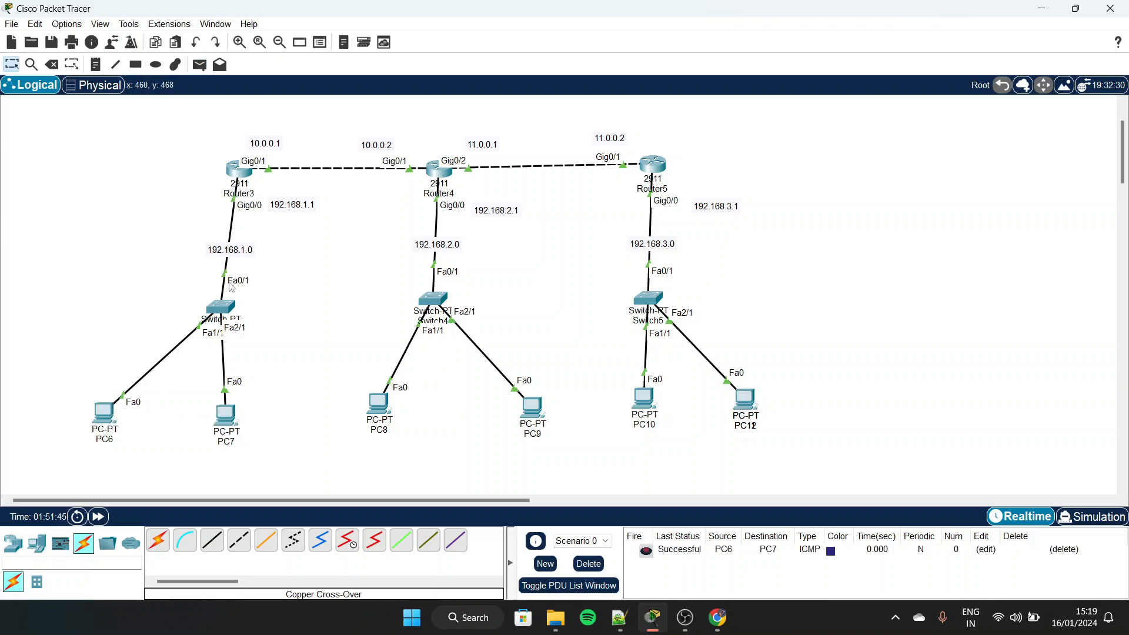
Send simple PDUs from PC8 to PC9 and from PC10 to PC12 to test their local networks
key(p)
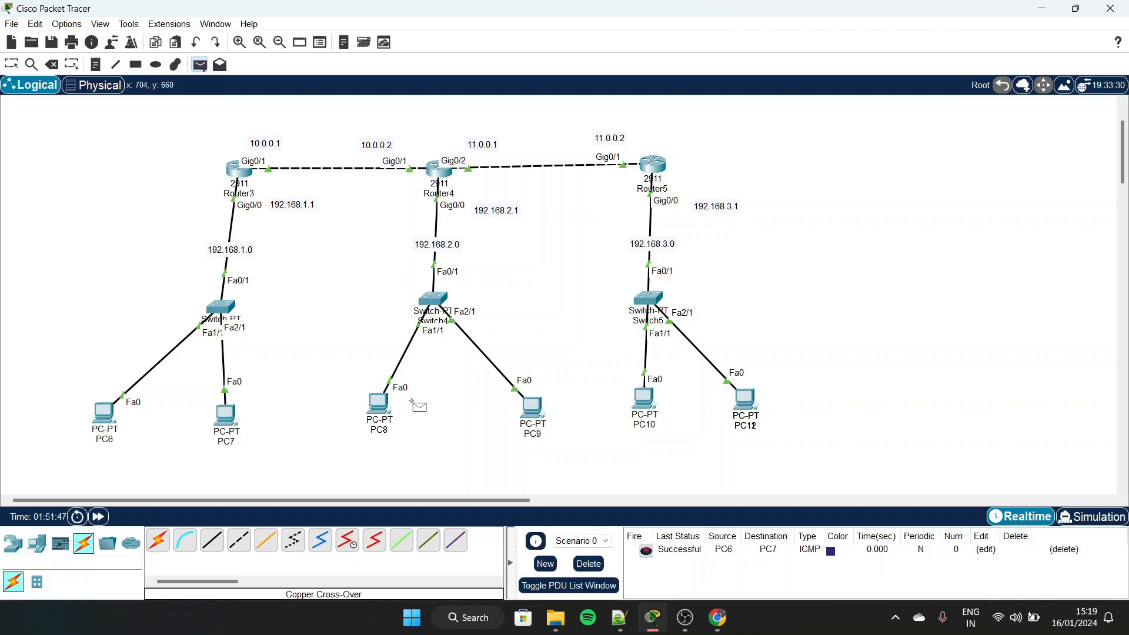
click(380, 404)
click(532, 406)
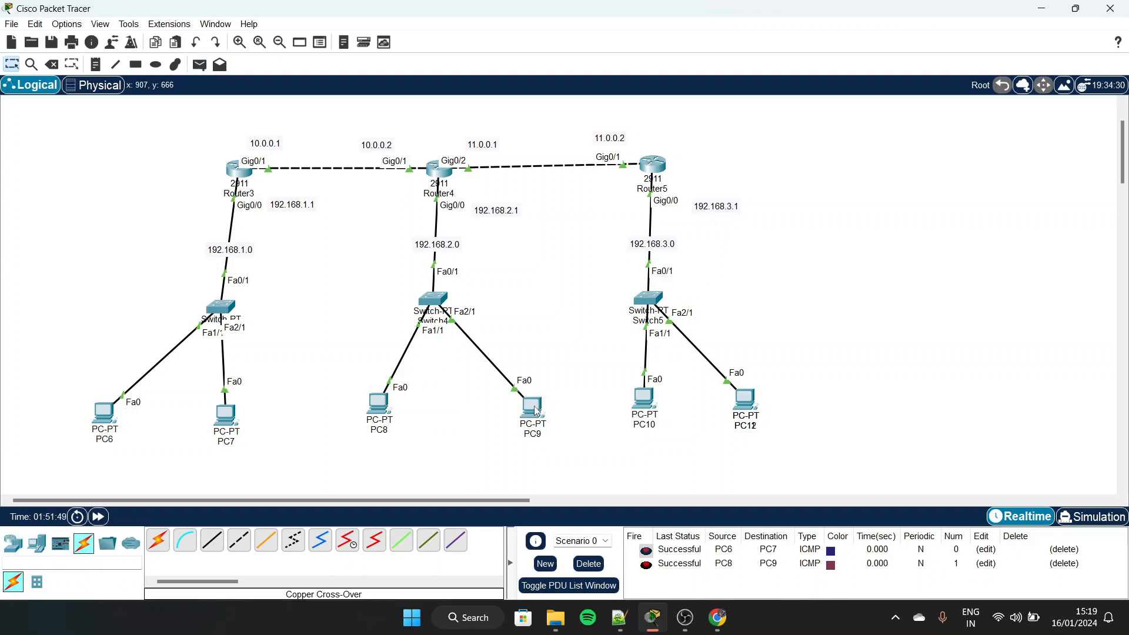
click(643, 406)
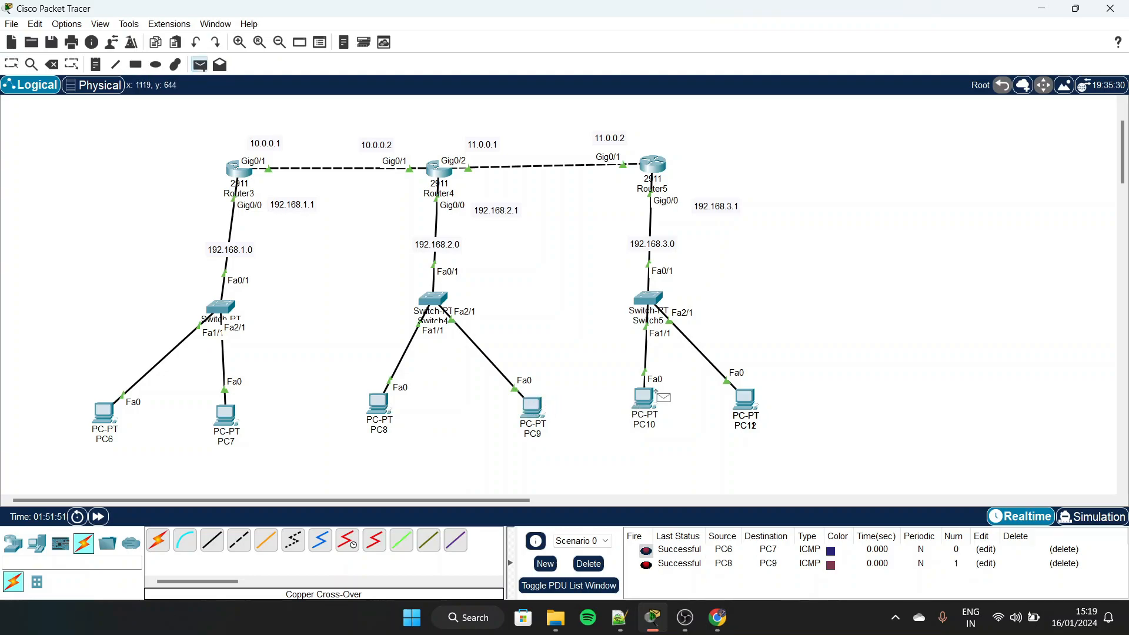
click(745, 400)
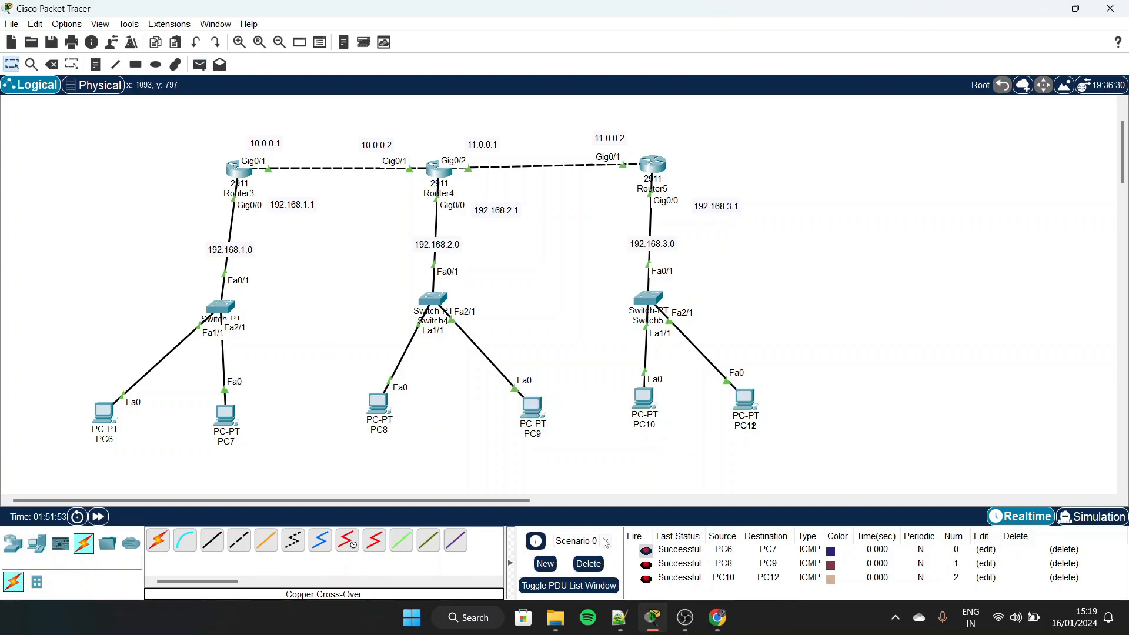
Delete the current scenario to clear its test PDUs
click(589, 563)
key(p)
key(Escape)
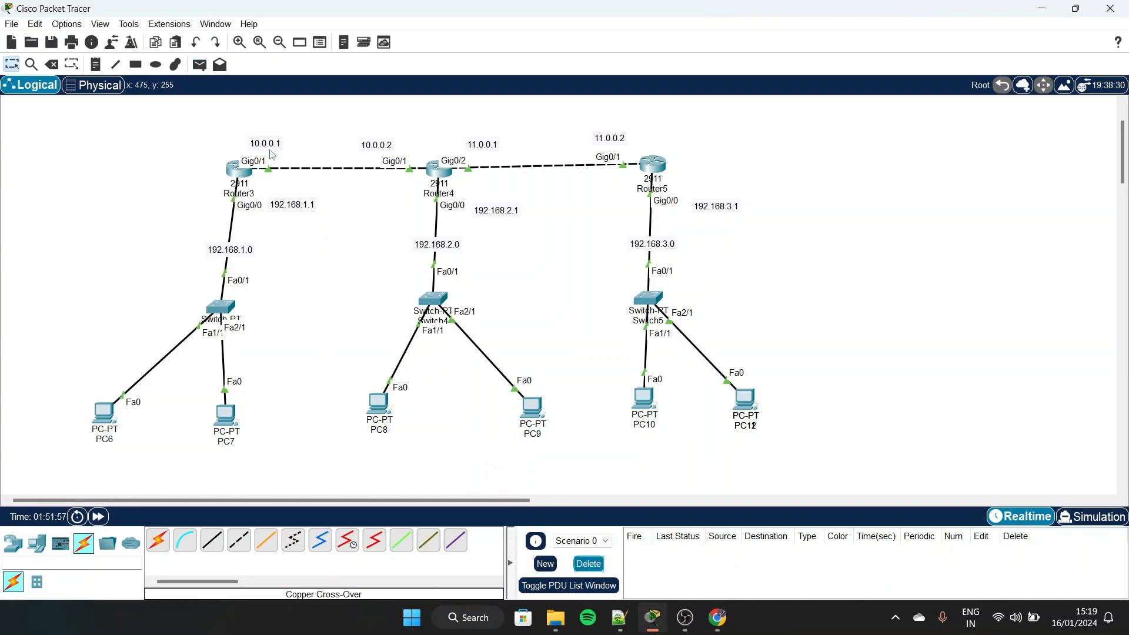
Open Router3's static routing settings, with its window placed so the topology remains visible
click(243, 182)
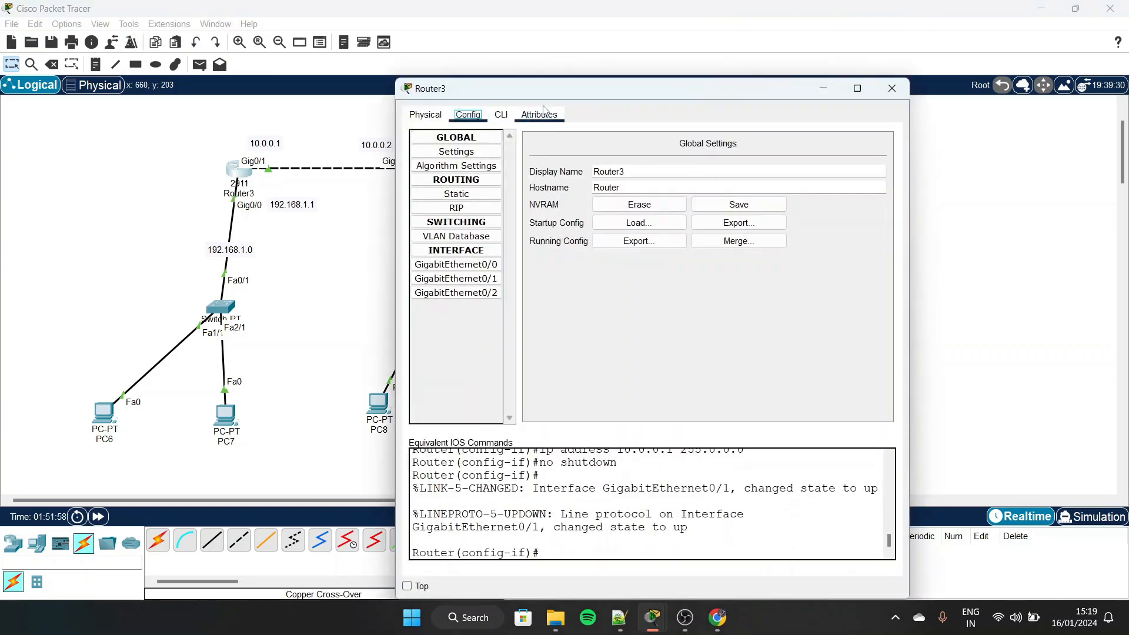
drag(556, 94, 694, 72)
scroll(495, 179, right, 2)
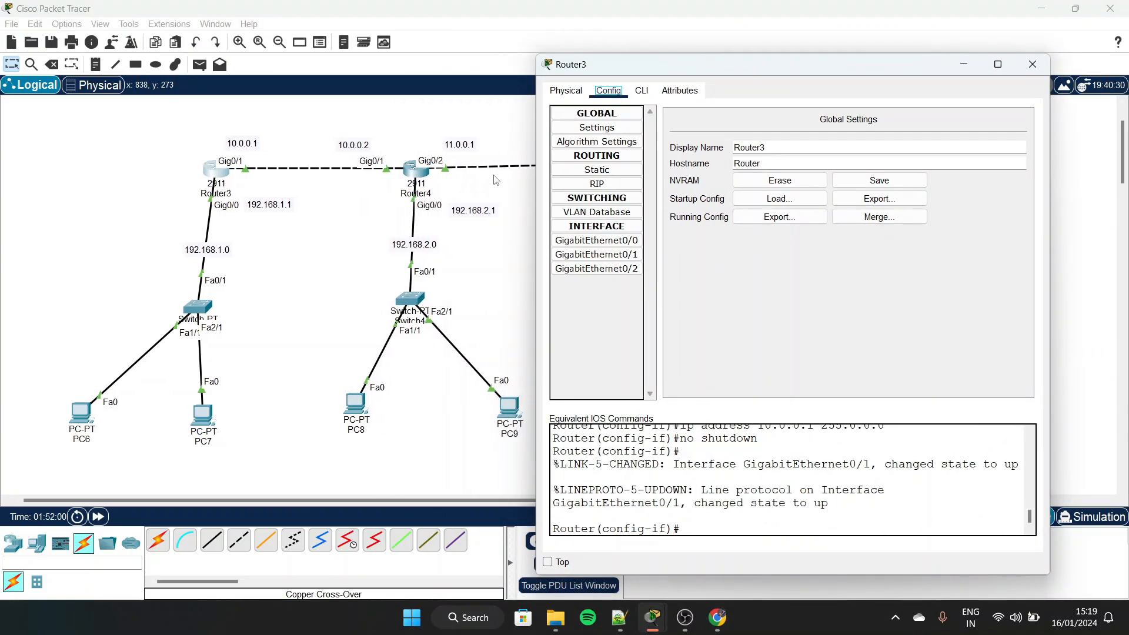
click(597, 170)
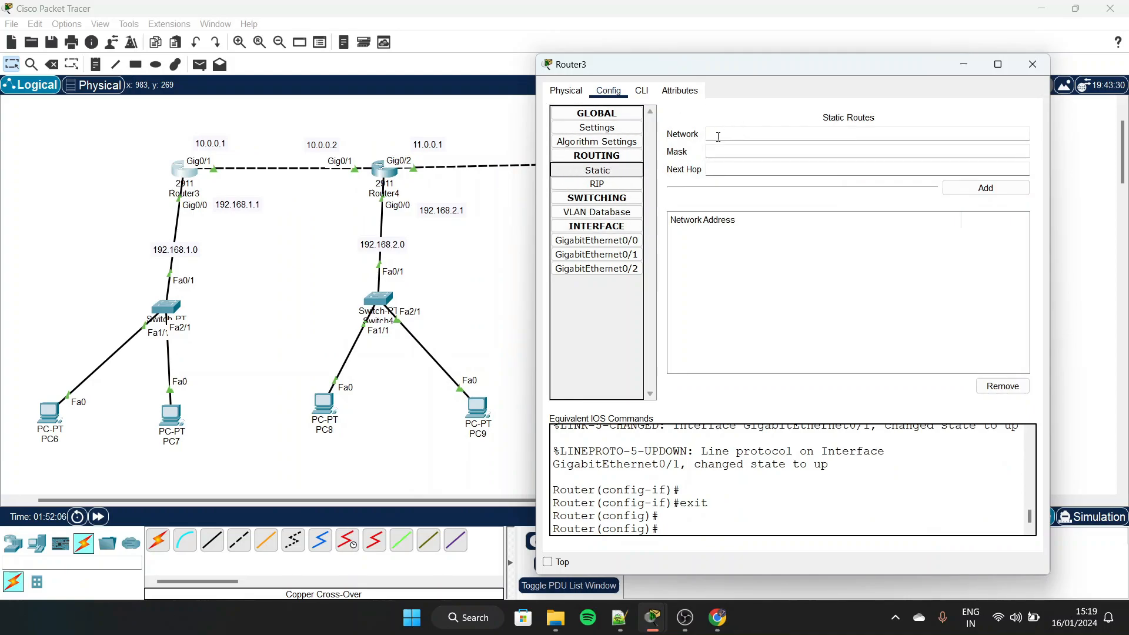
Enter network 192.168.2.0 with mask 255.255.255.0 for a new static route on Router3
click(719, 136)
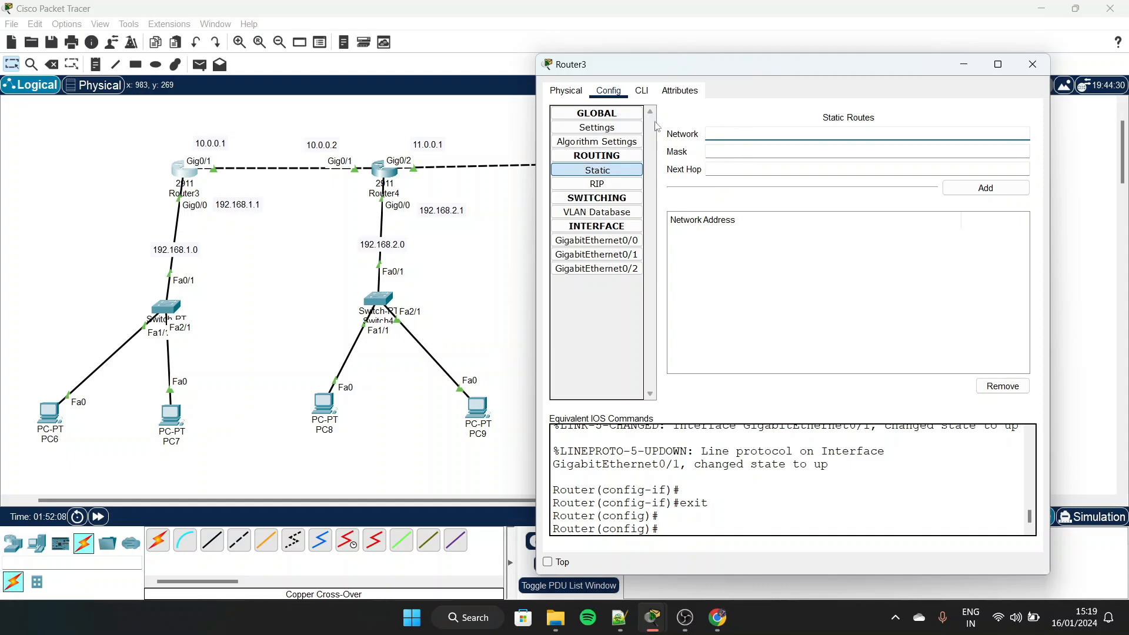
scroll(401, 272, right, 3)
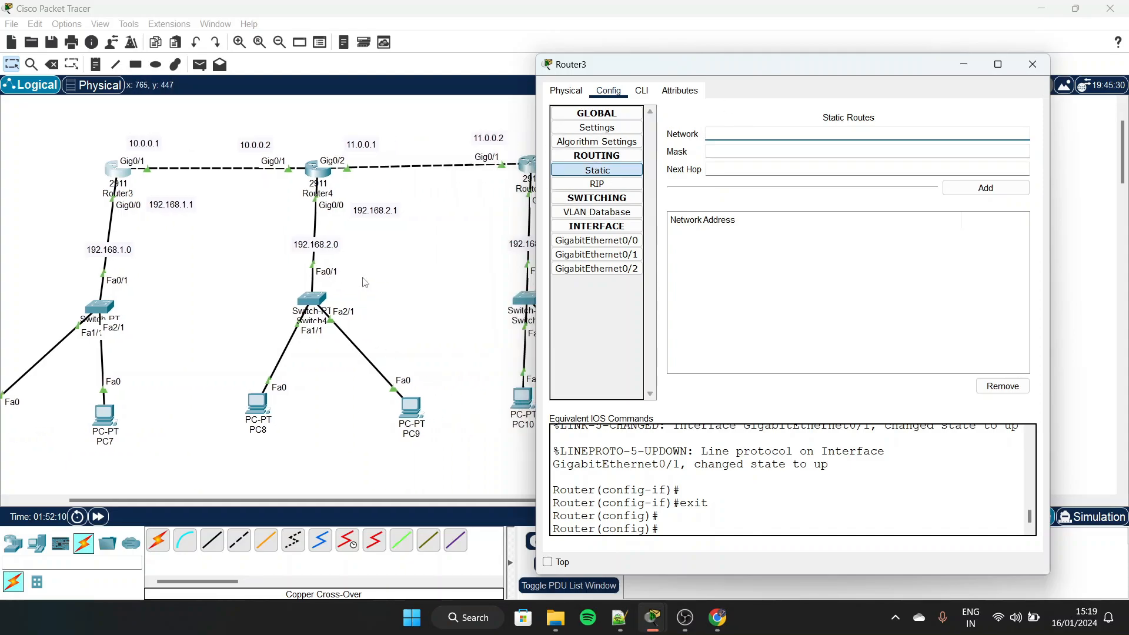
scroll(247, 292, right, 3)
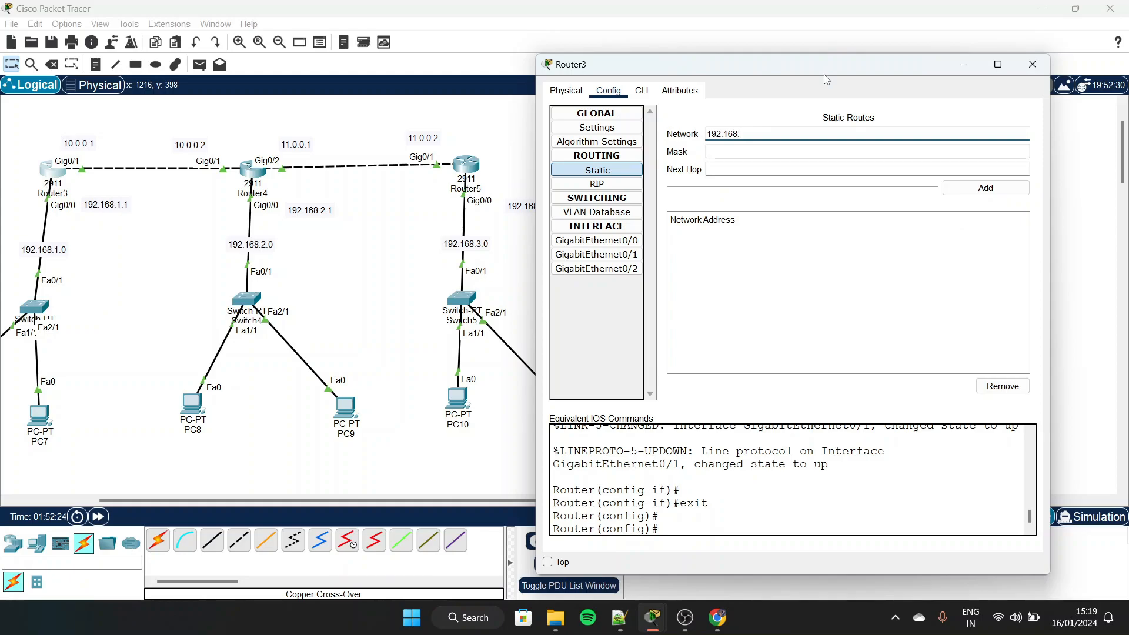
click(782, 147)
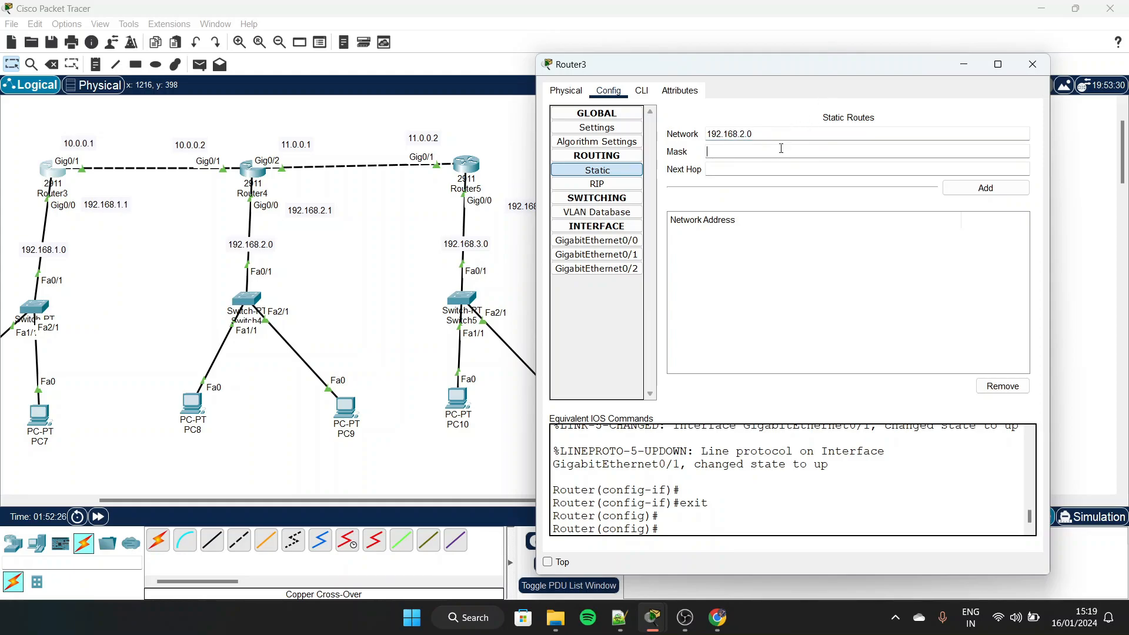
text(255.255.255.0)
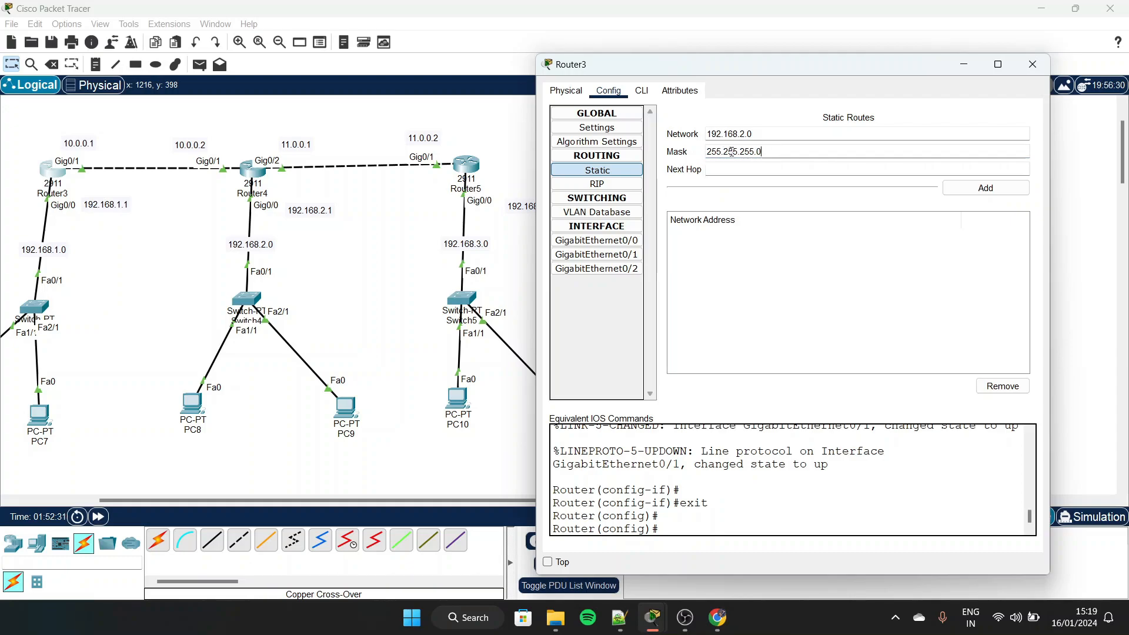
key(Tab)
Set the next hop to 10.0.0.2 and add the 192.168.2.0 static route to Router3
scroll(194, 211, left, 3)
scroll(195, 211, left, 1)
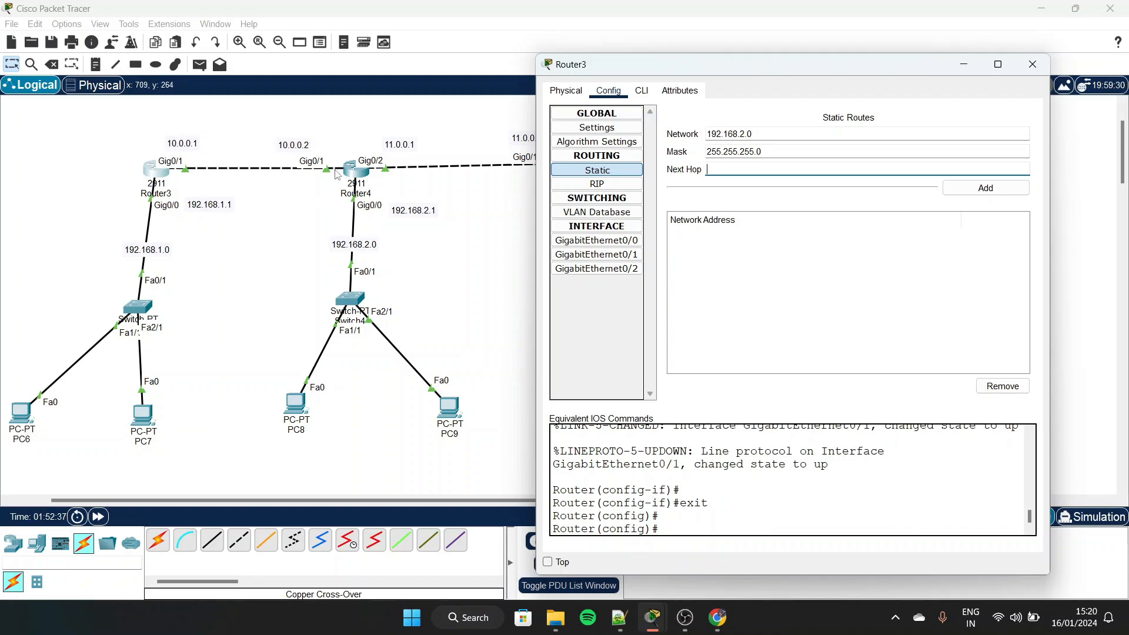
scroll(355, 175, right, 5)
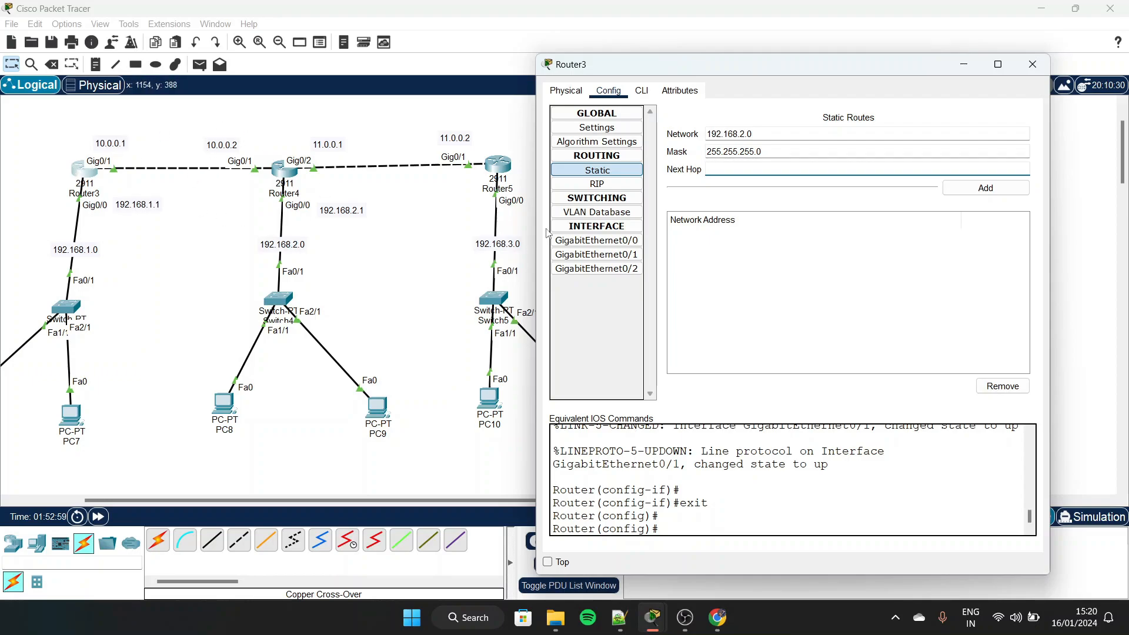
text(1.0.0)
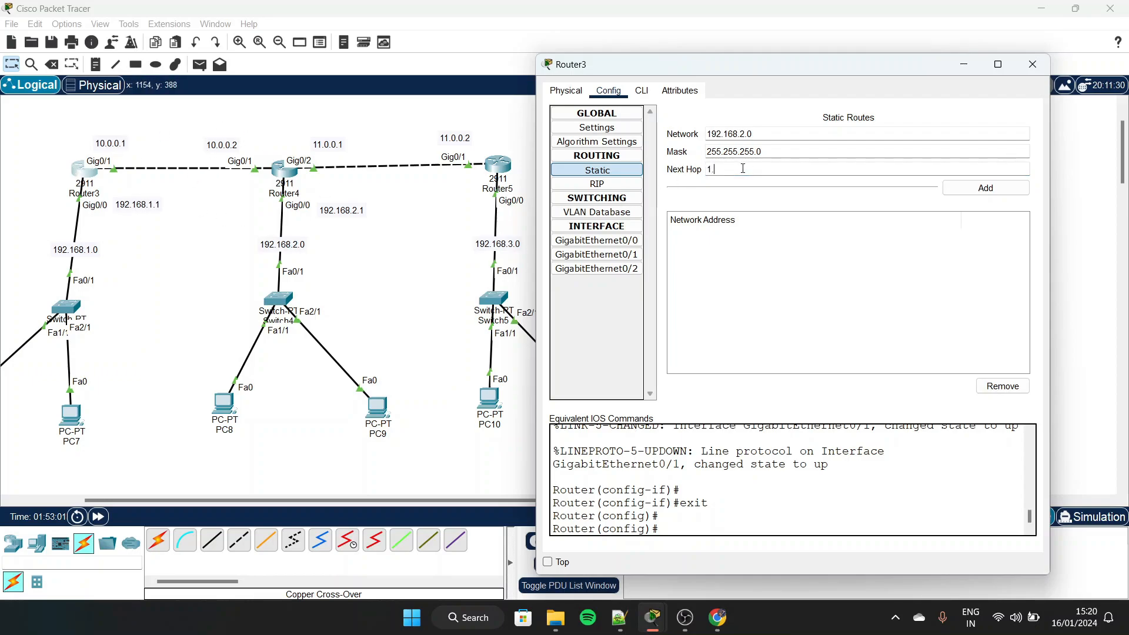
key(BackSpace)
text(0.0.0.2)
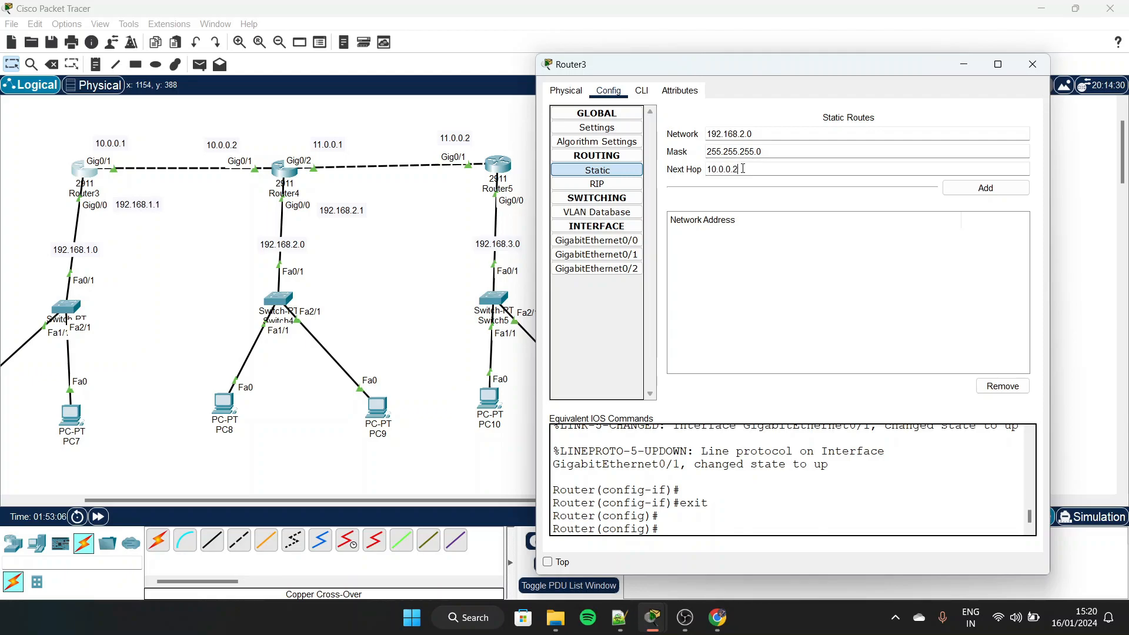
click(985, 187)
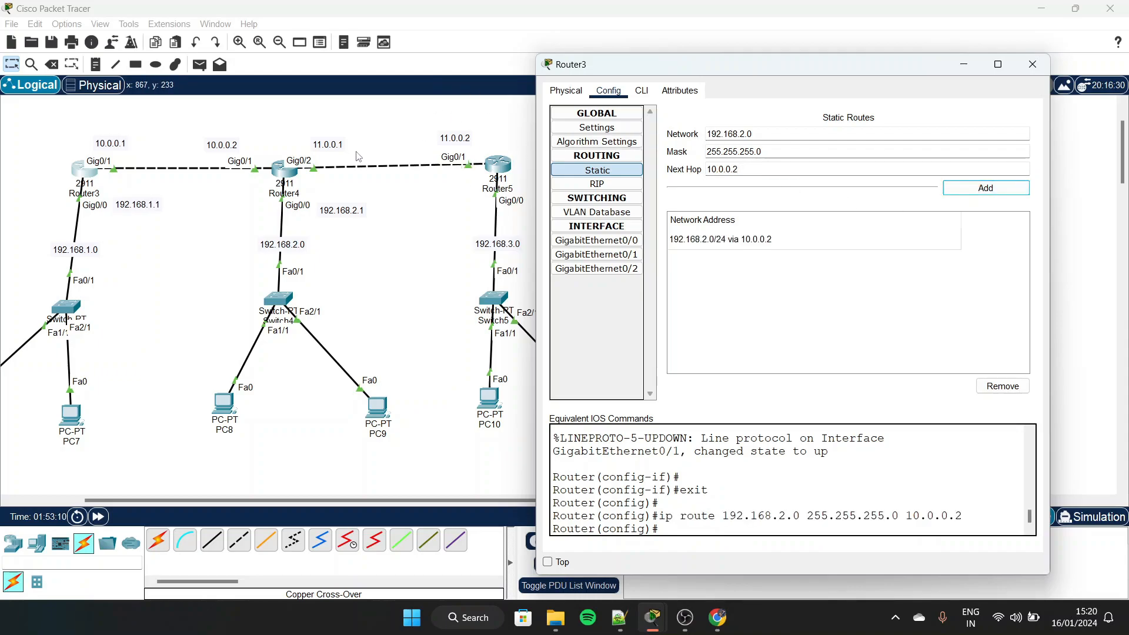
Add a static route on Router3 for network 192.168.3.0, mask 255.255.255.0, next hop 10.0.0.2, and close its window
click(751, 135)
key(BackSpace)
key(BackSpace)
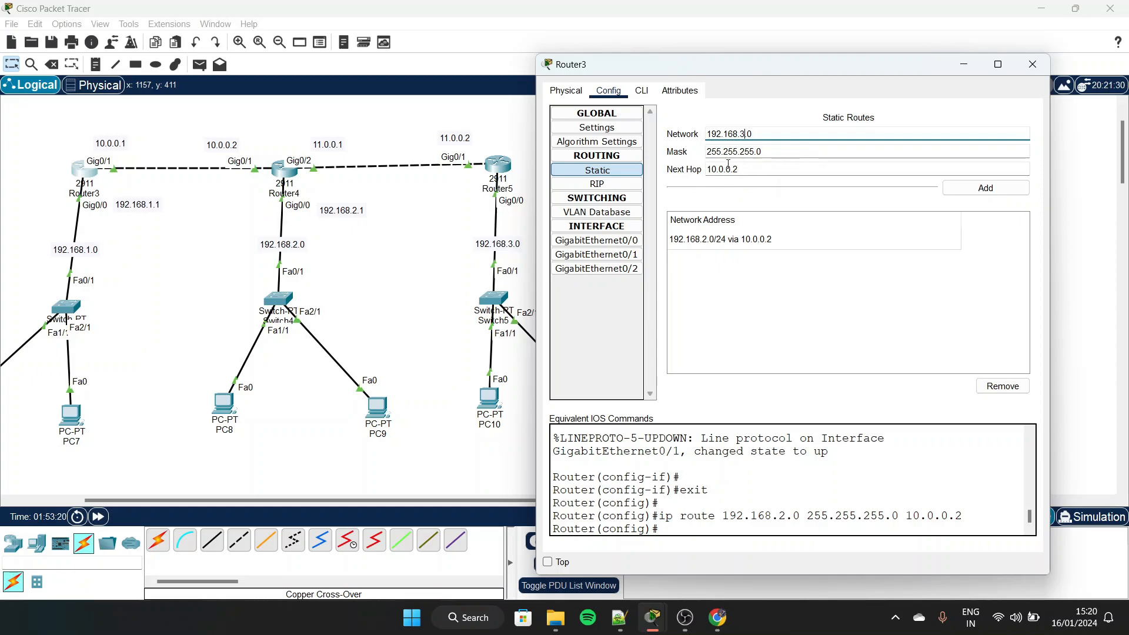
drag(739, 170, 700, 172)
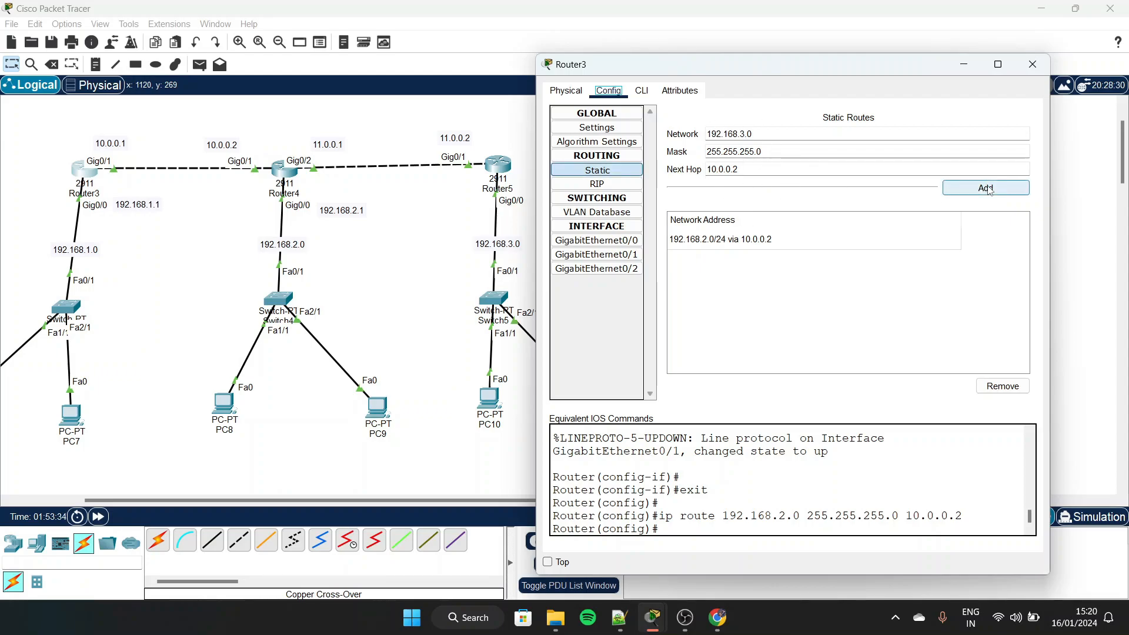
click(988, 188)
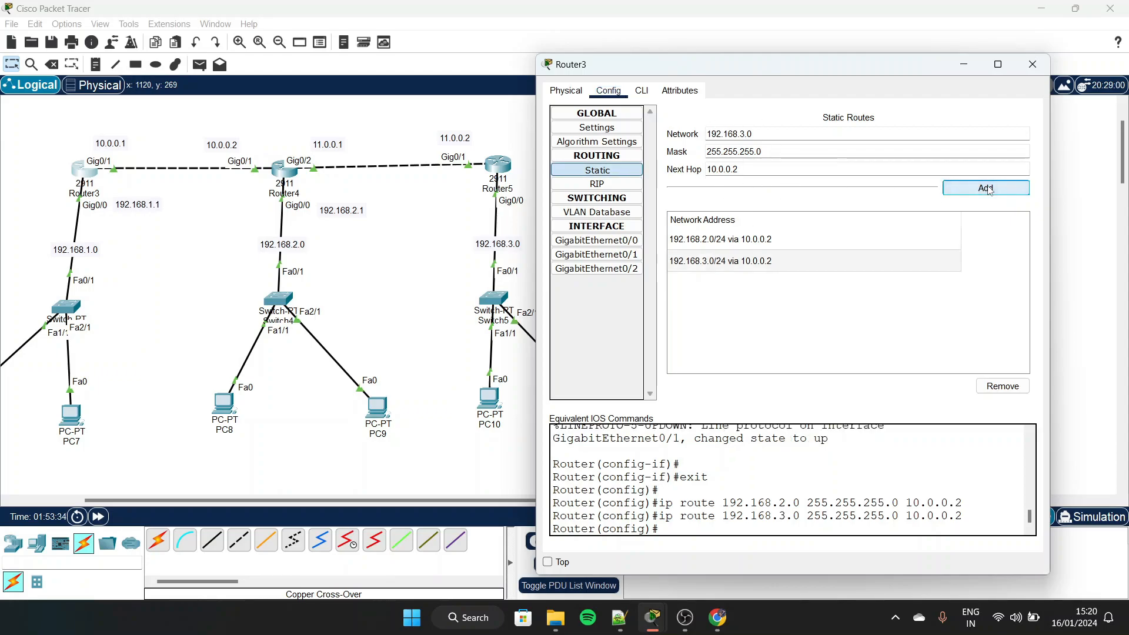
click(1041, 68)
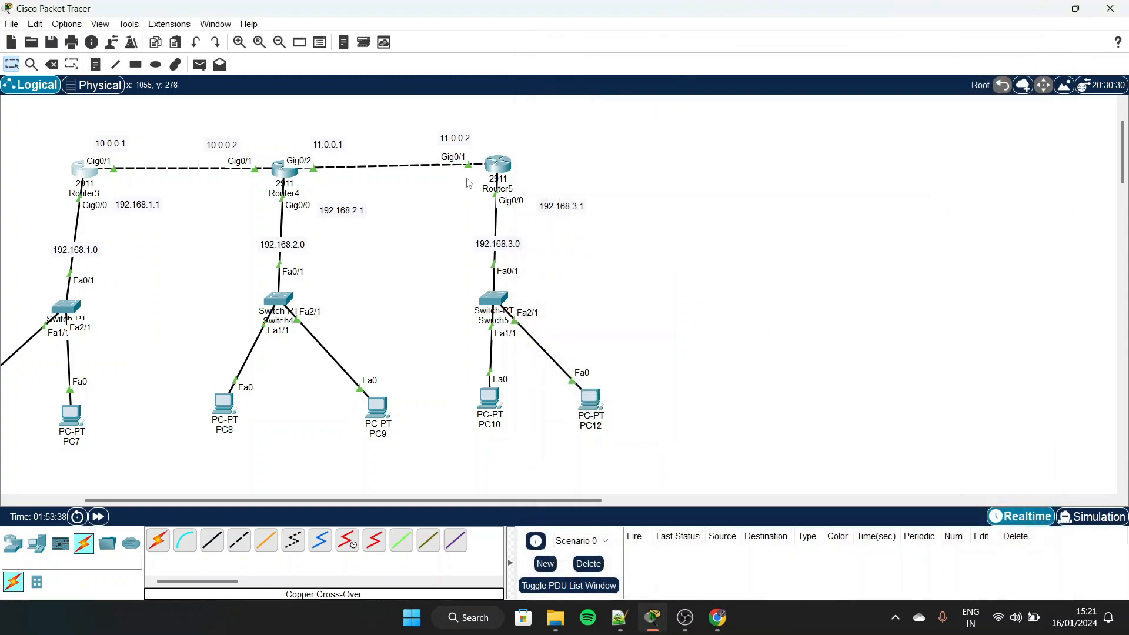
Open Router4's static routing settings, with its window placed so the topology remains visible
click(284, 170)
drag(526, 85, 702, 37)
click(676, 68)
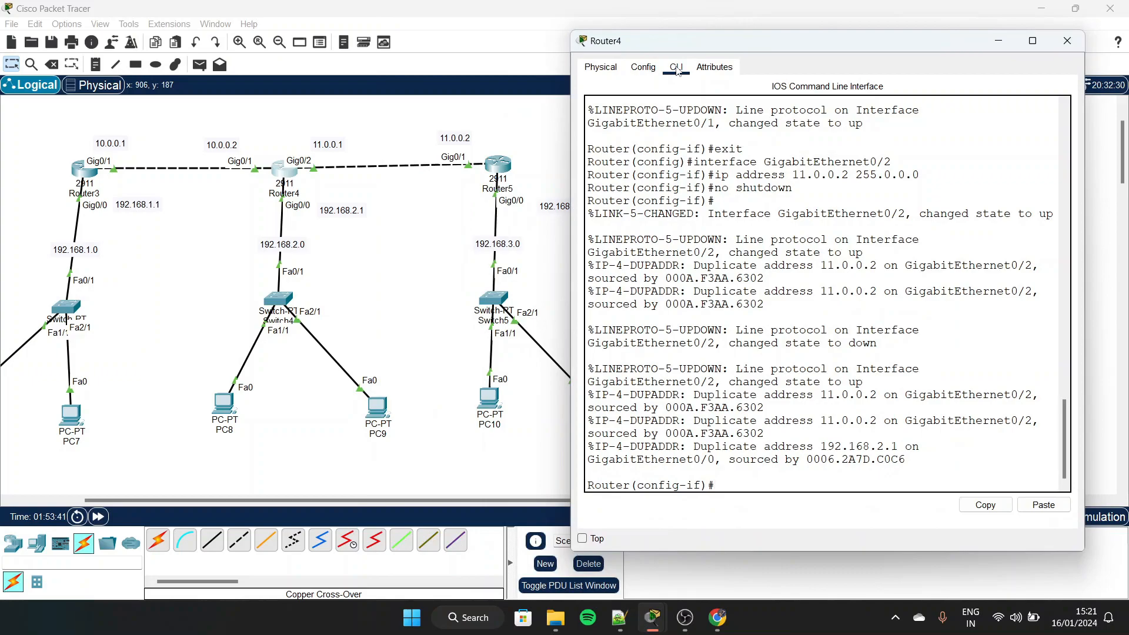
click(642, 67)
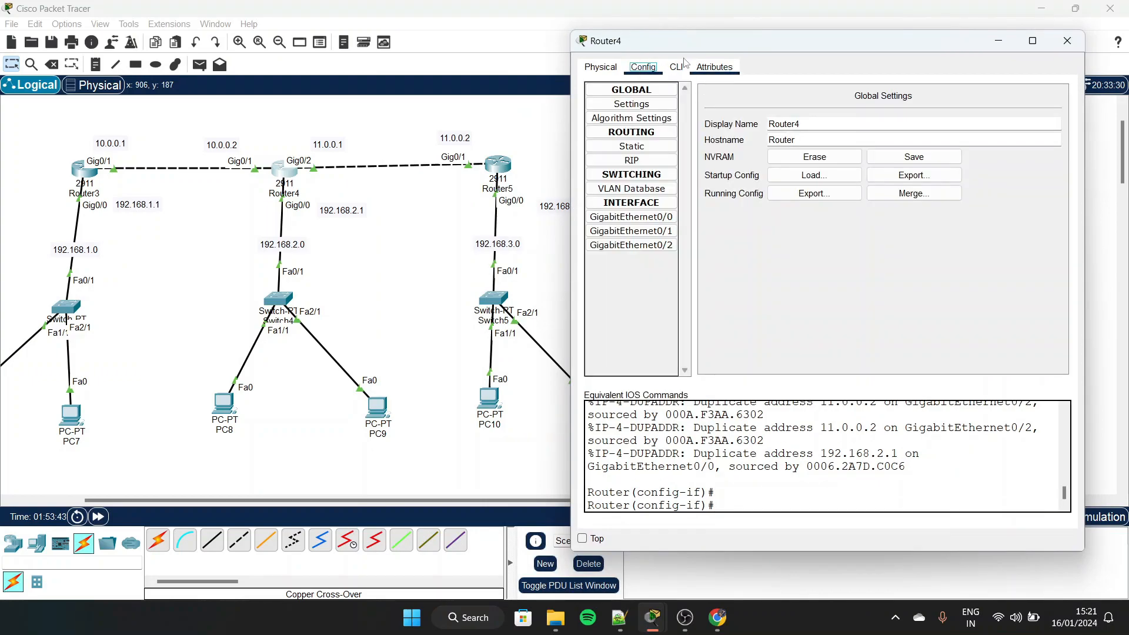
click(633, 147)
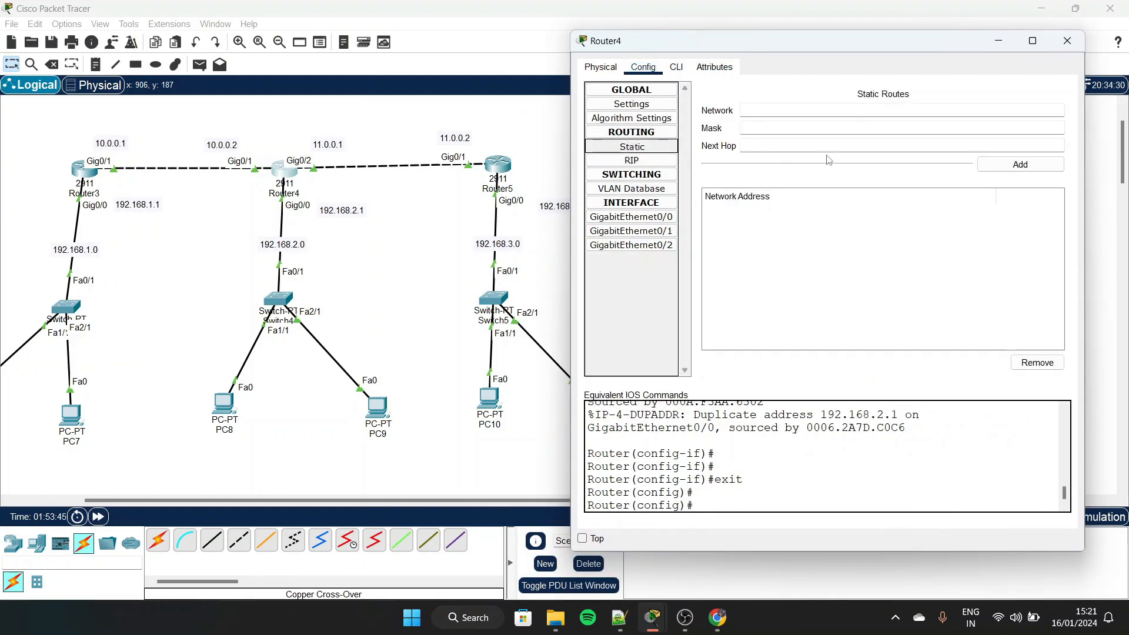
Add a static route from Router4's command line with "ip route 192.168.1.0 255.255.255.0 10.0.0.1"
click(684, 68)
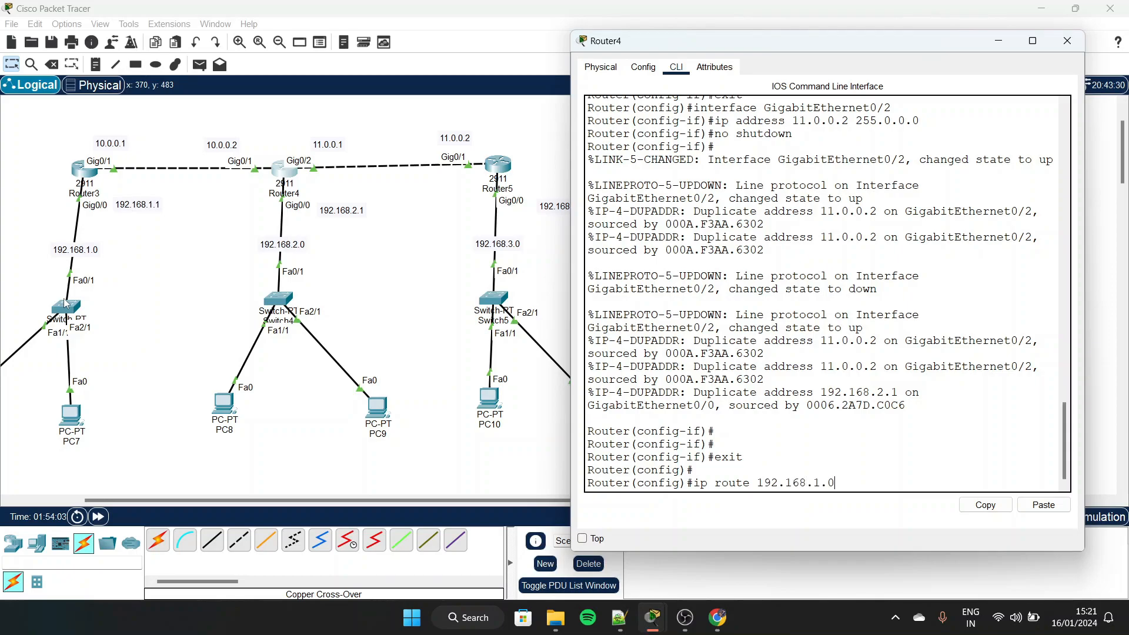
text(255.255.255.0)
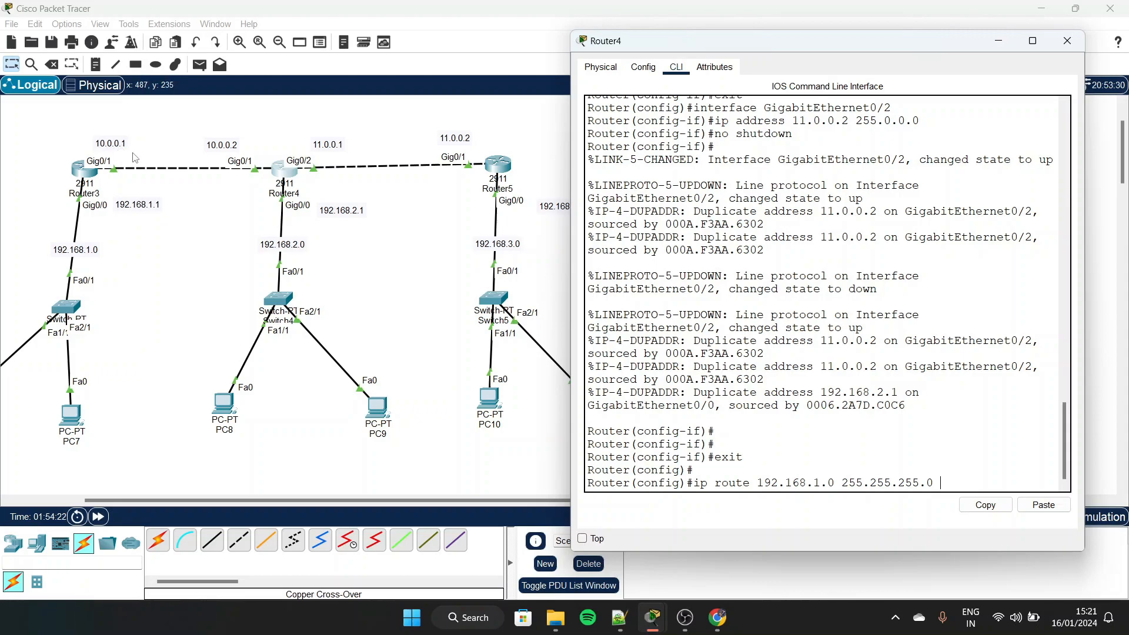
text(10.0.0.1)
key(Return)
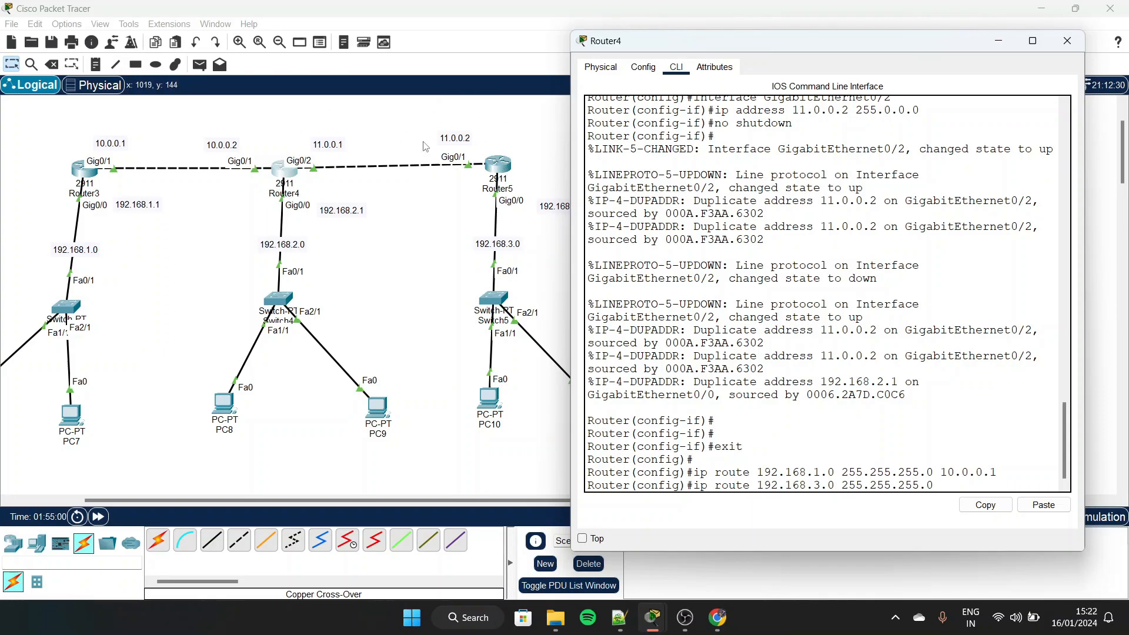
Try to add a route on Router4 with "ip route 192.168.3.0 255.255.255.0 11.0.0.2"
text(11.0.0.2)
scroll(840, 368, down, 1)
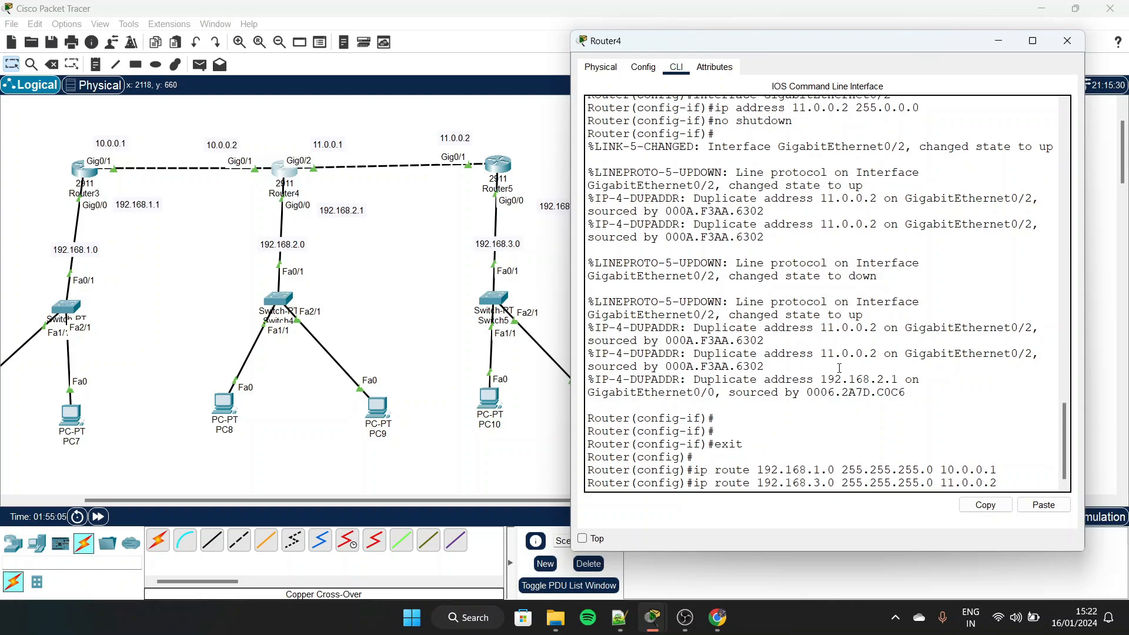
key(Return)
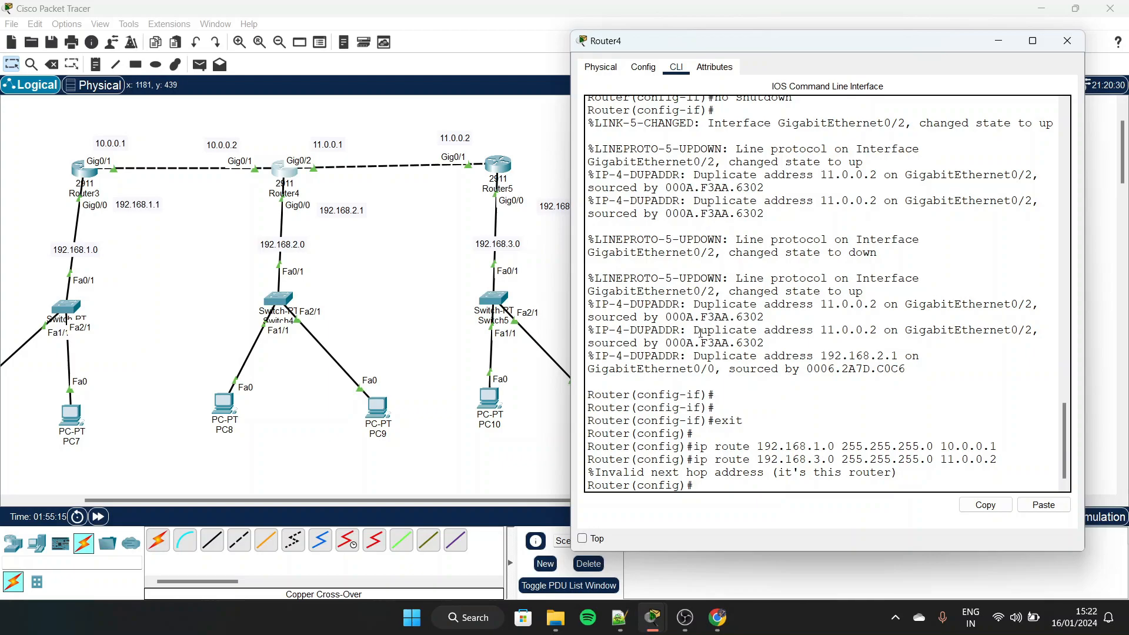
Set the IPv4 address of Router4's GigabitEthernet0/2 interface to 11.0.0.1 and return to its command line
click(288, 181)
click(644, 66)
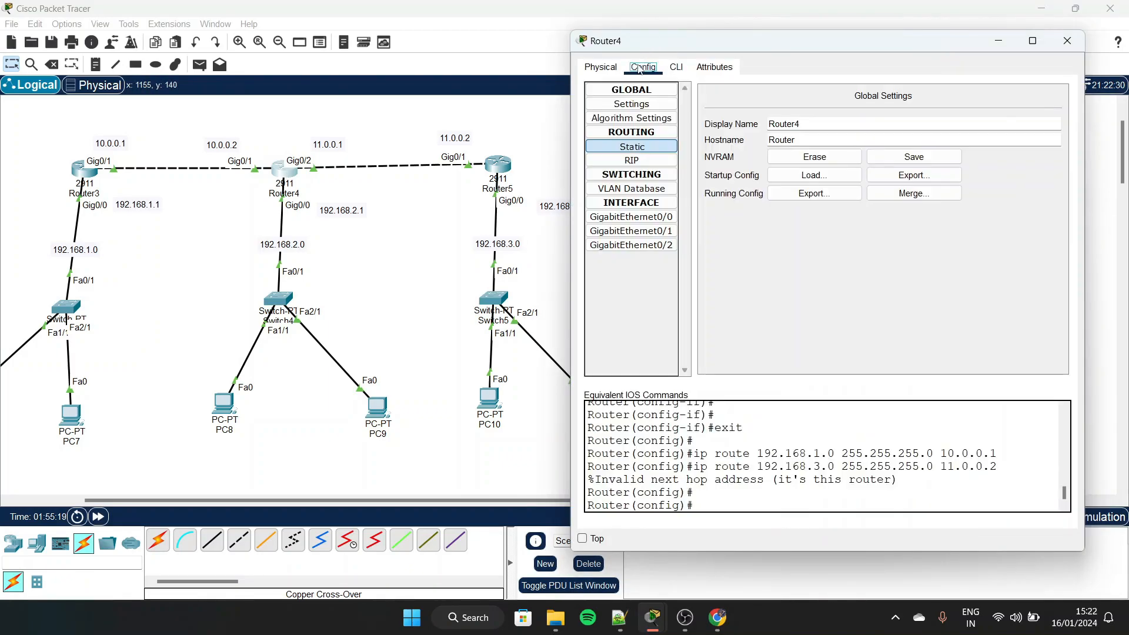
click(643, 231)
click(648, 246)
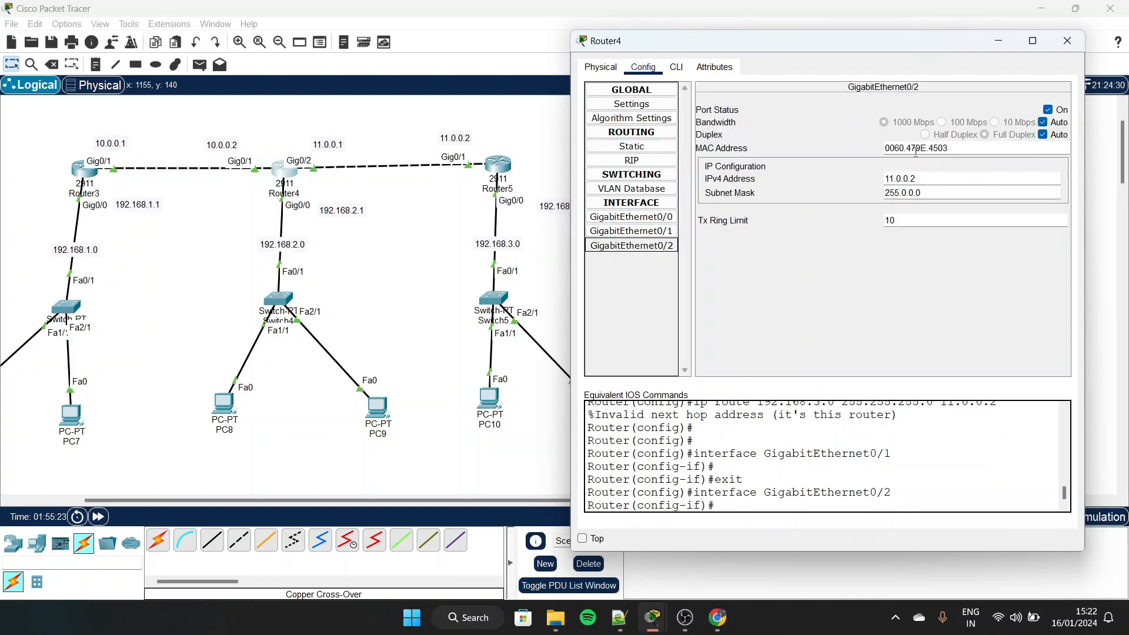
click(929, 179)
key(BackSpace)
text(1)
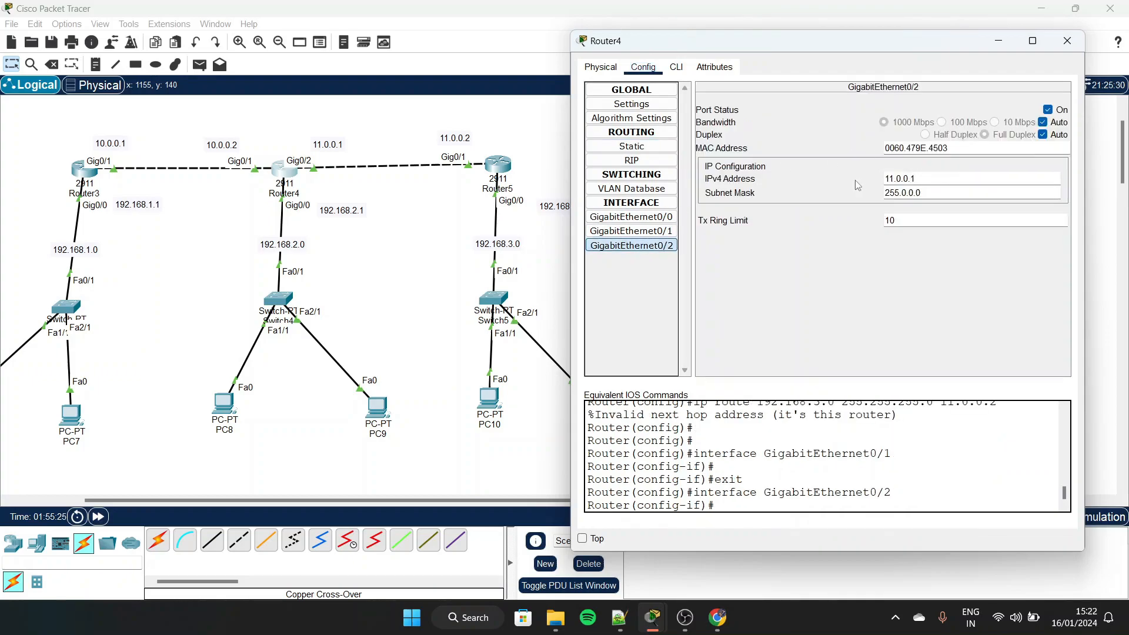
click(683, 69)
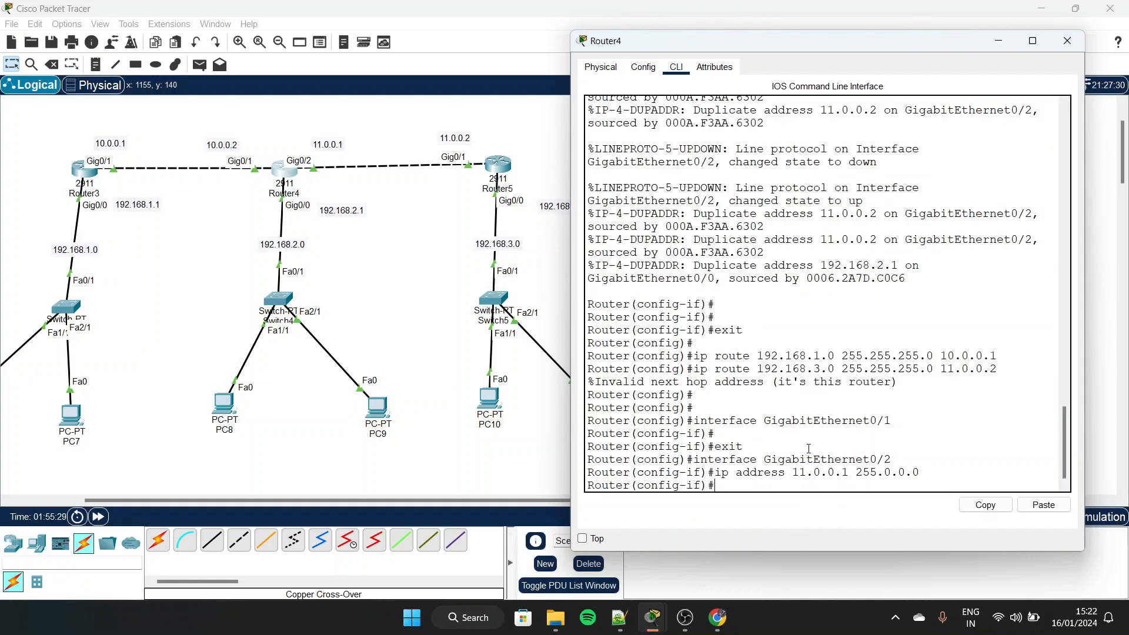
Review the invalid next hop message, then check the IP configuration of Router5's GigabitEthernet0/1 interface
drag(648, 381, 930, 383)
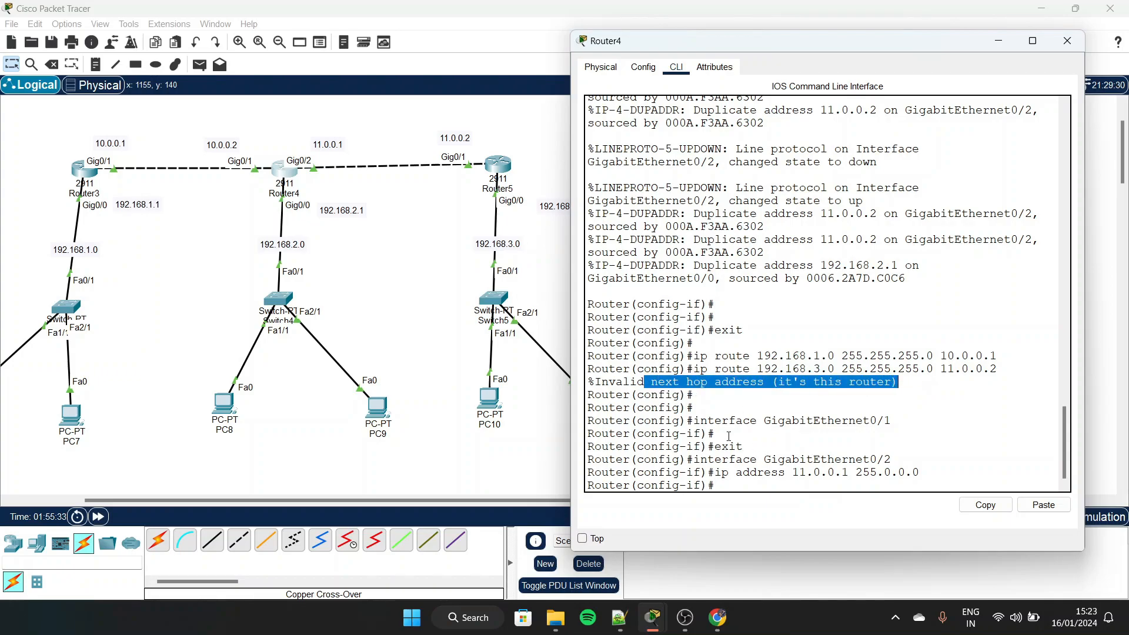
click(500, 165)
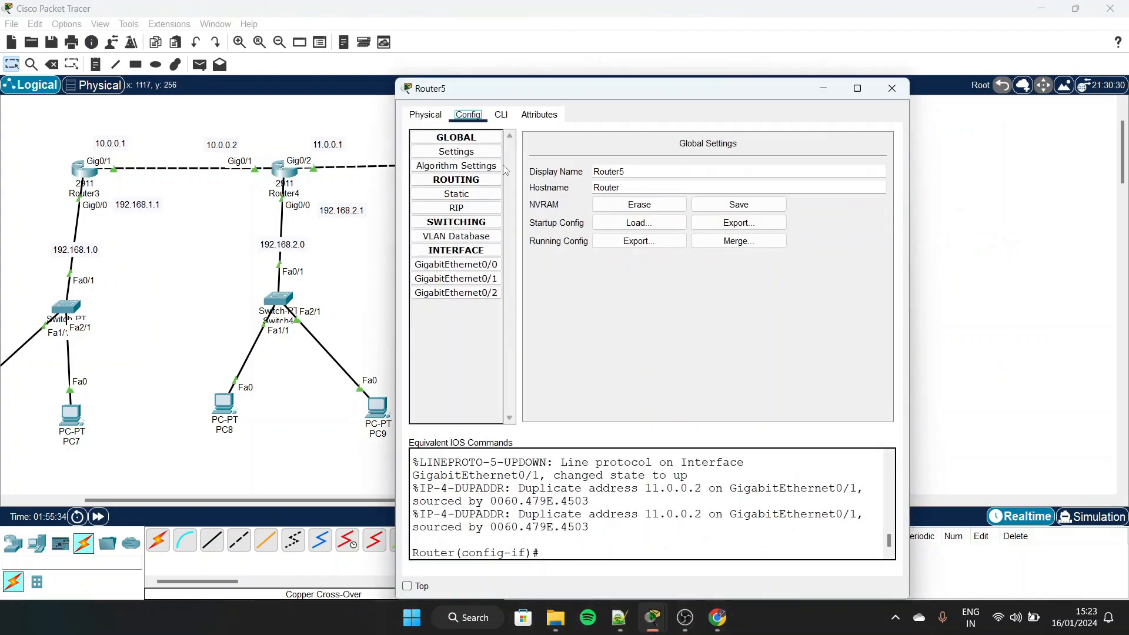
click(482, 278)
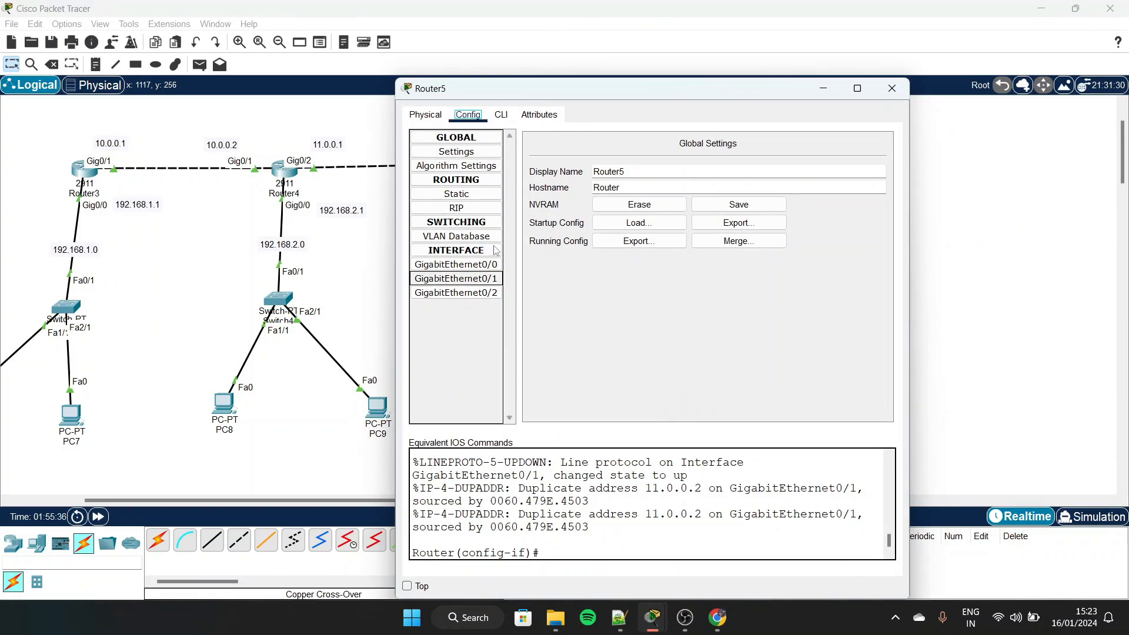
drag(558, 91, 725, 70)
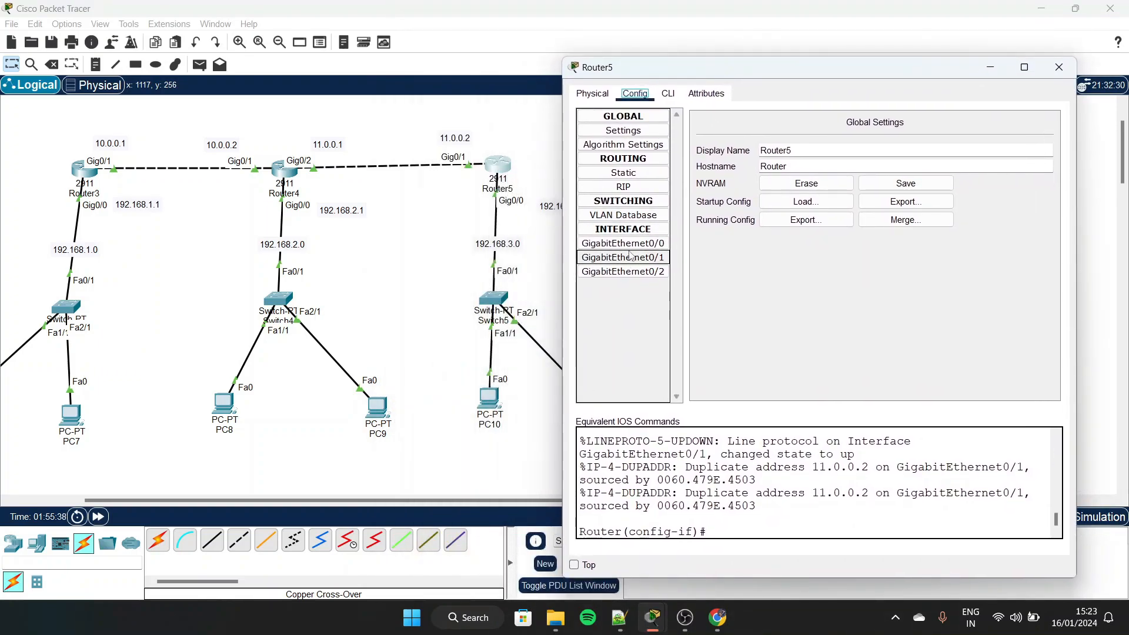
click(631, 257)
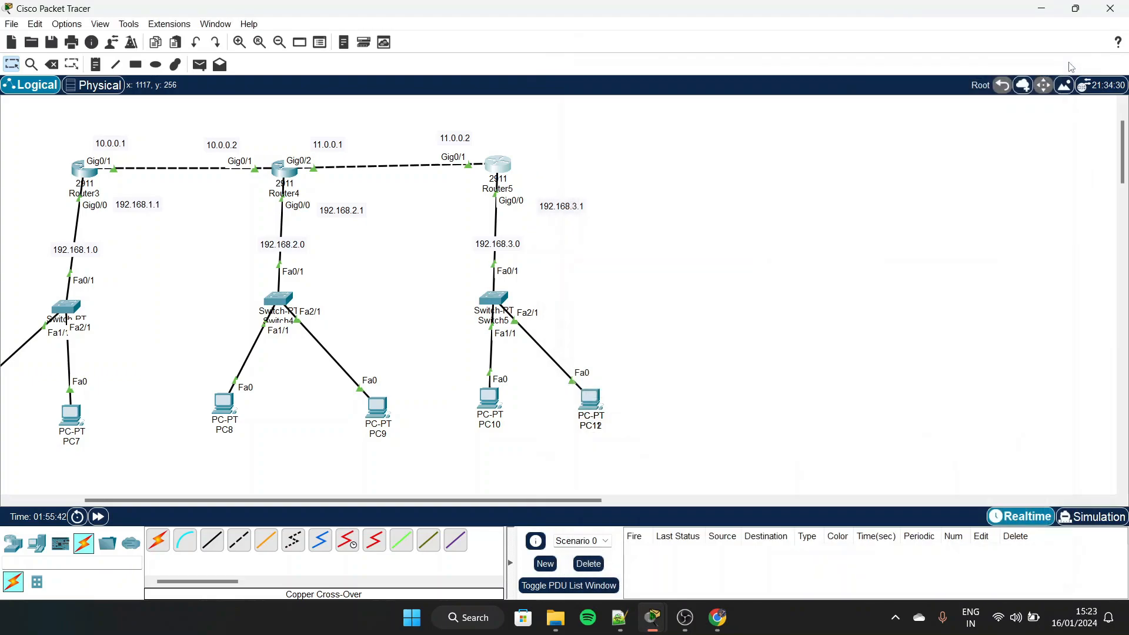
click(1070, 68)
click(493, 167)
Return to Router4's command line and leave interface configuration mode with "ex"
click(292, 174)
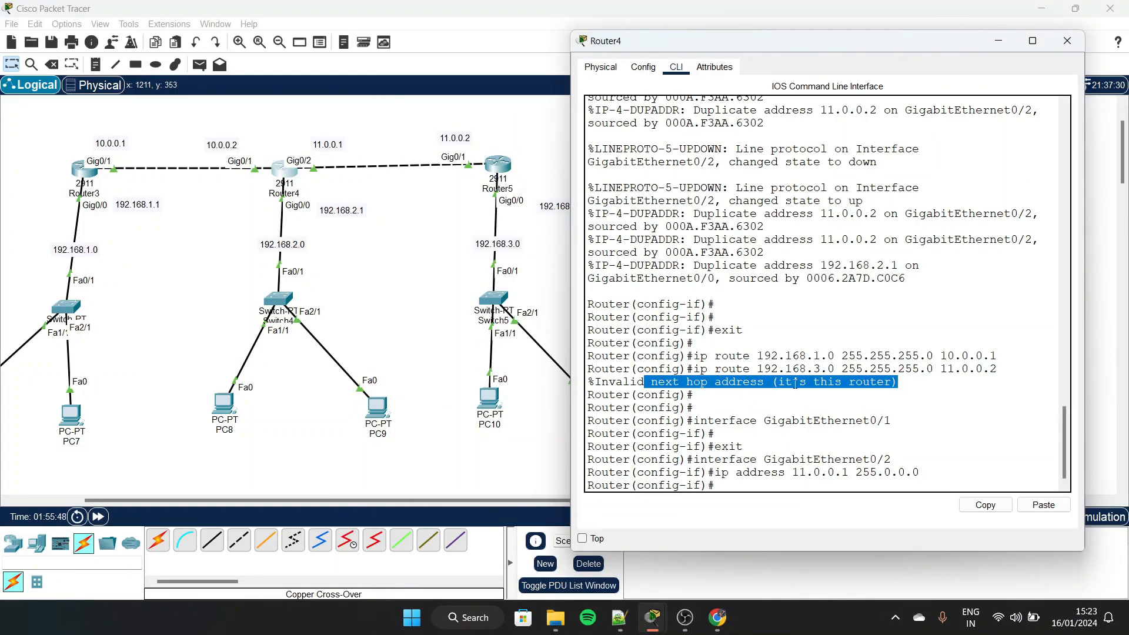
click(738, 487)
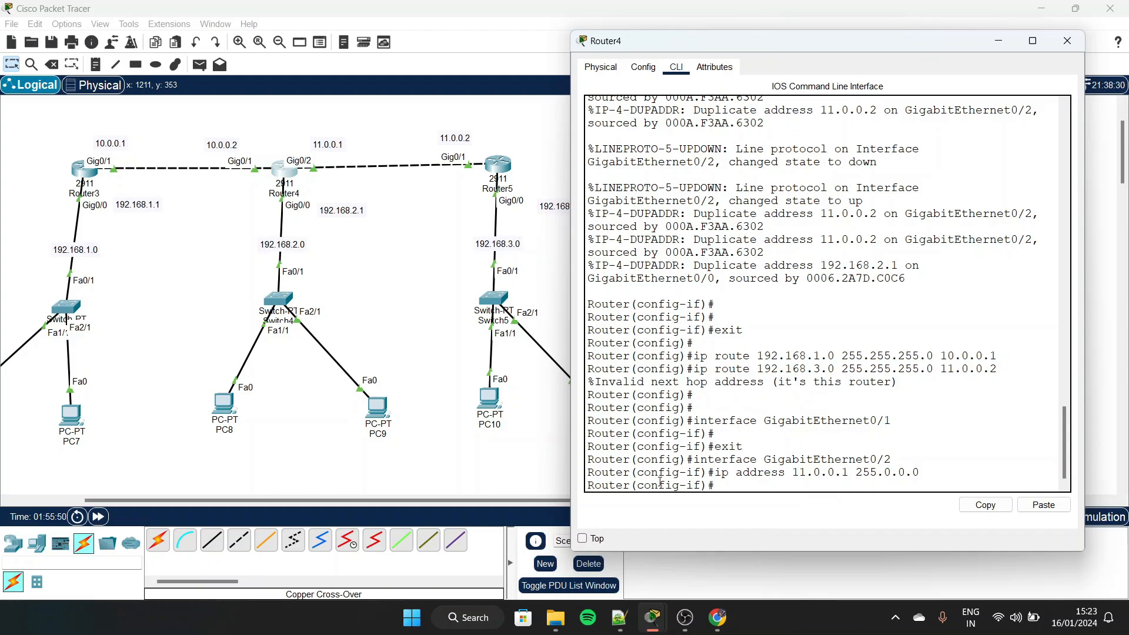
drag(639, 485, 703, 486)
click(704, 486)
text(ex)
key(Return)
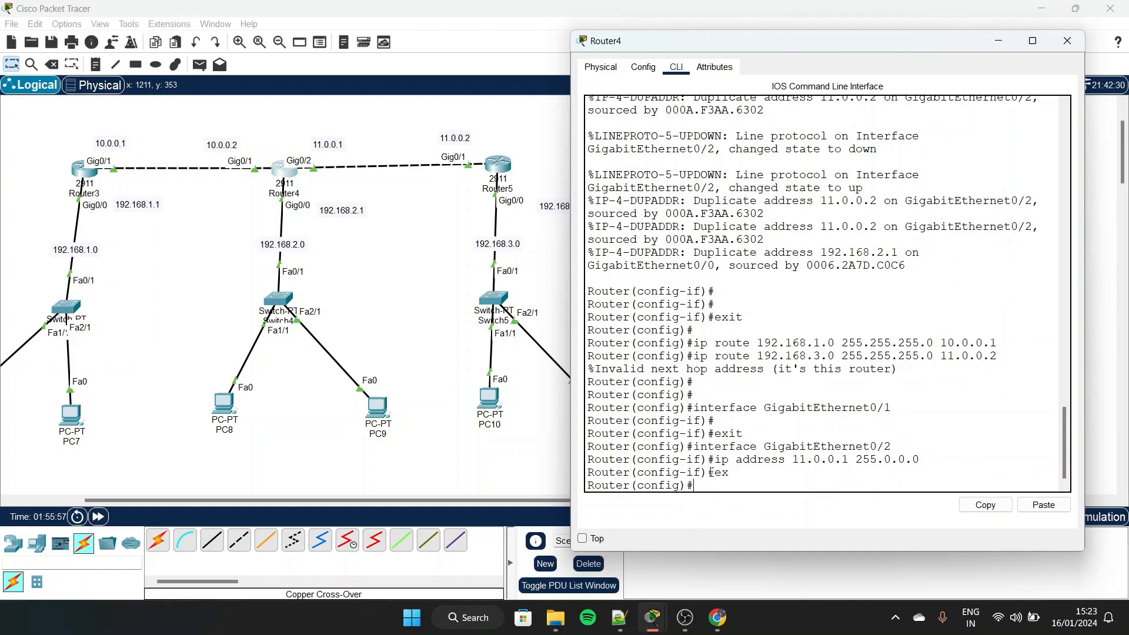
Run "ip route 192.168.3.0 255.255.255.0 11.0.0.2" again on Router4 and close its window
text(ip r)
key(BackSpace)
key(BackSpace)
key(BackSpace)
key(Up)
key(Up)
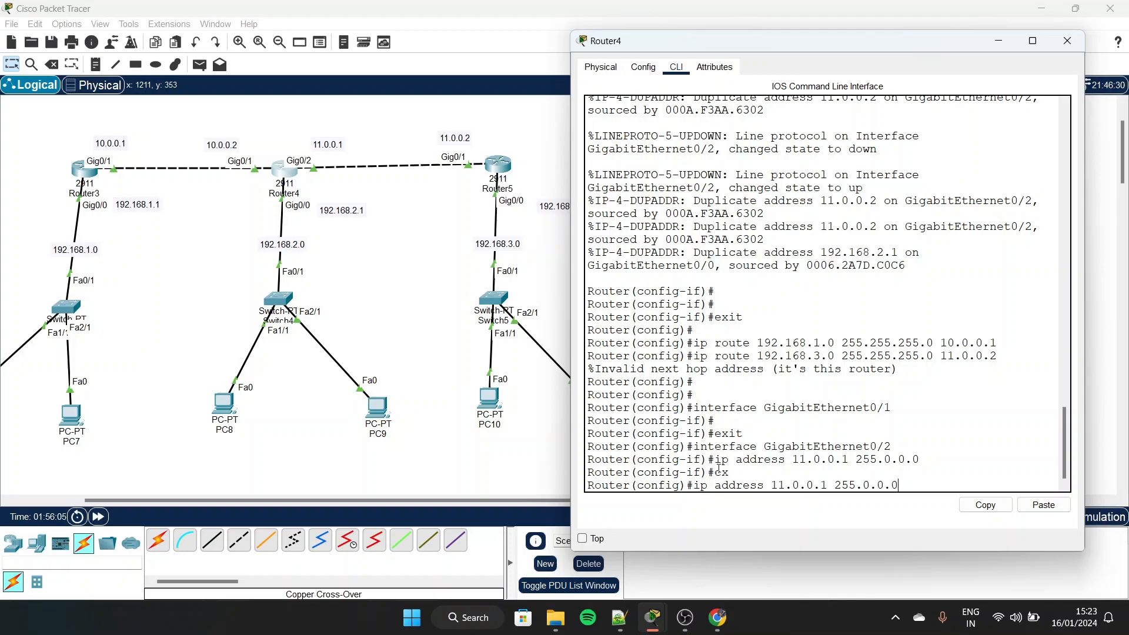
key(Up)
key(Up)
key(Up)
key(Up)
key(Up)
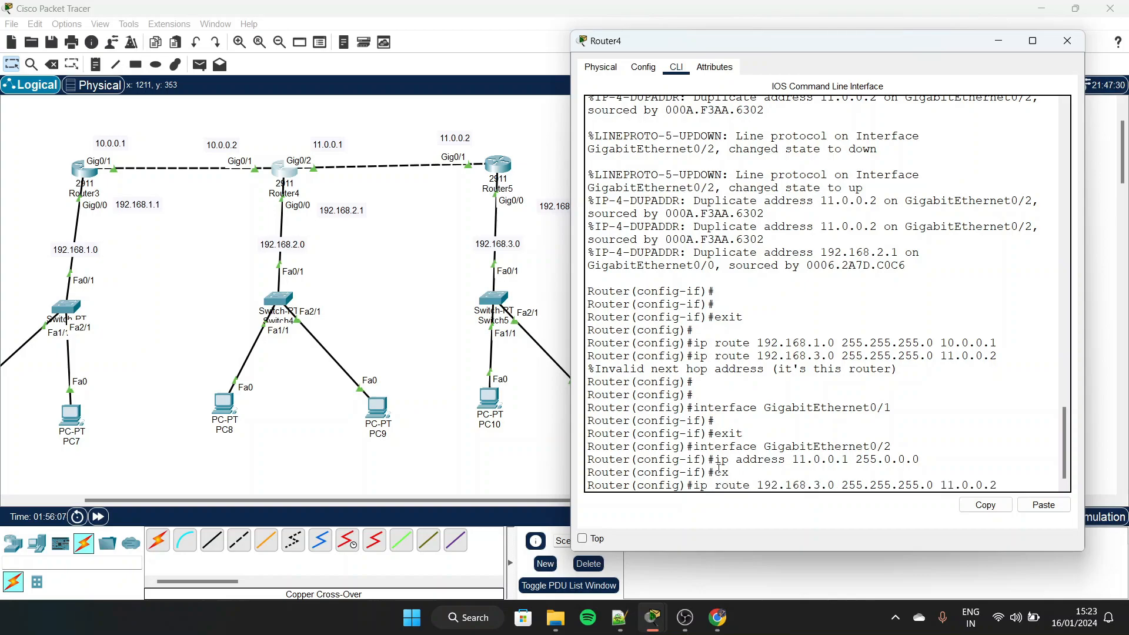
key(Down)
key(Return)
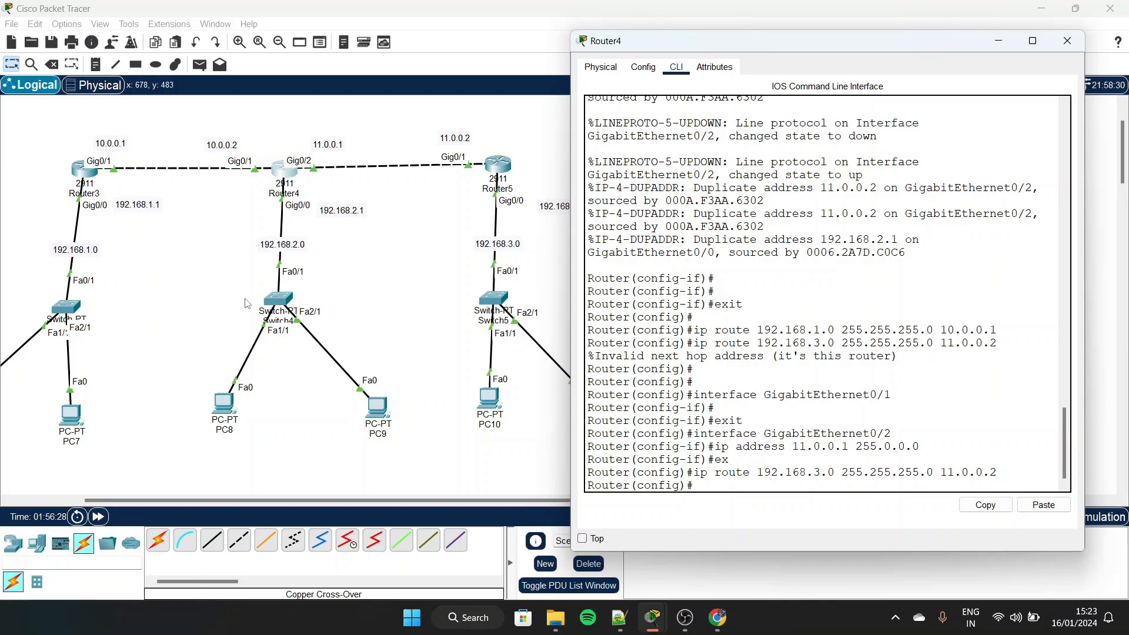
scroll(248, 303, left, 3)
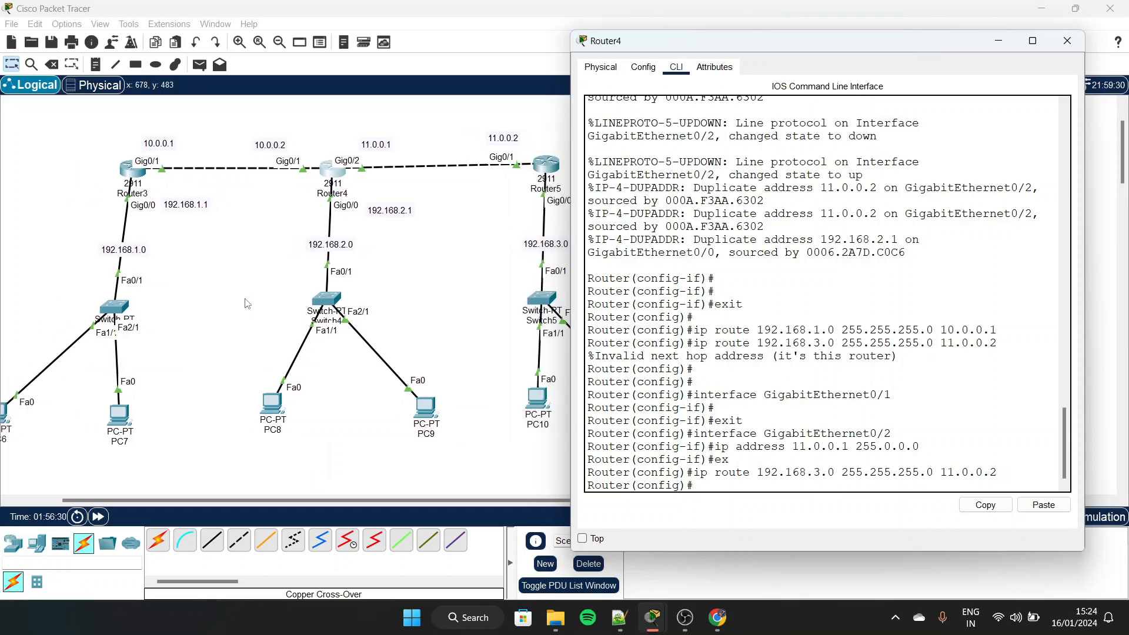
click(1065, 45)
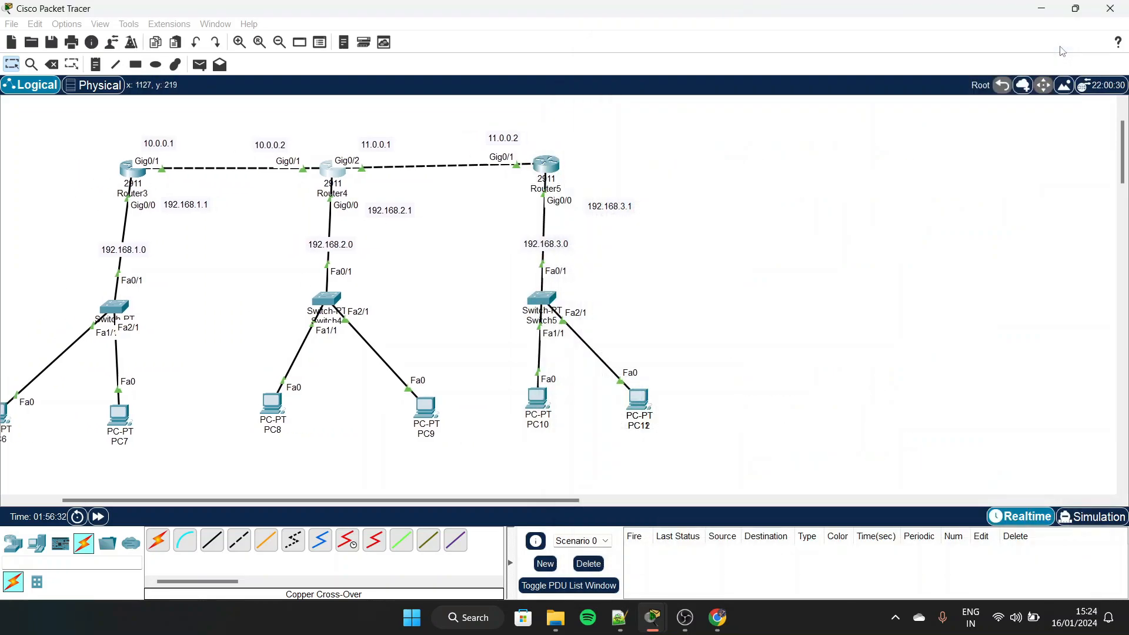
Open Router5's command line and leave GigabitEthernet0/1 interface configuration mode with "ex"
click(546, 166)
drag(586, 94, 835, 34)
click(750, 54)
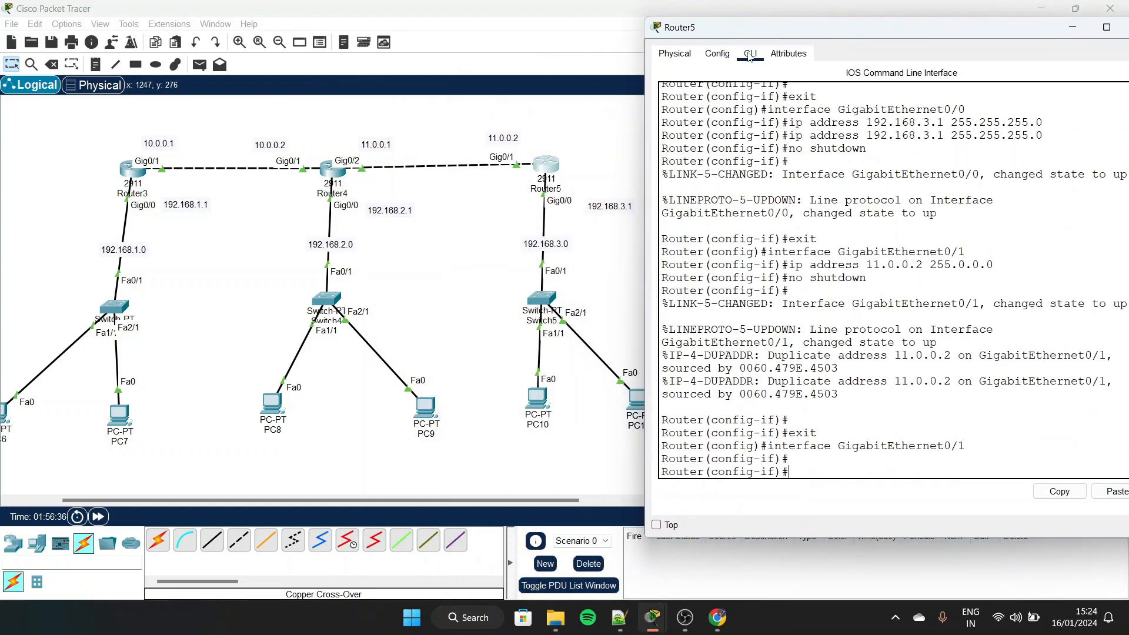
drag(792, 471, 678, 473)
click(815, 467)
text(ex)
key(Return)
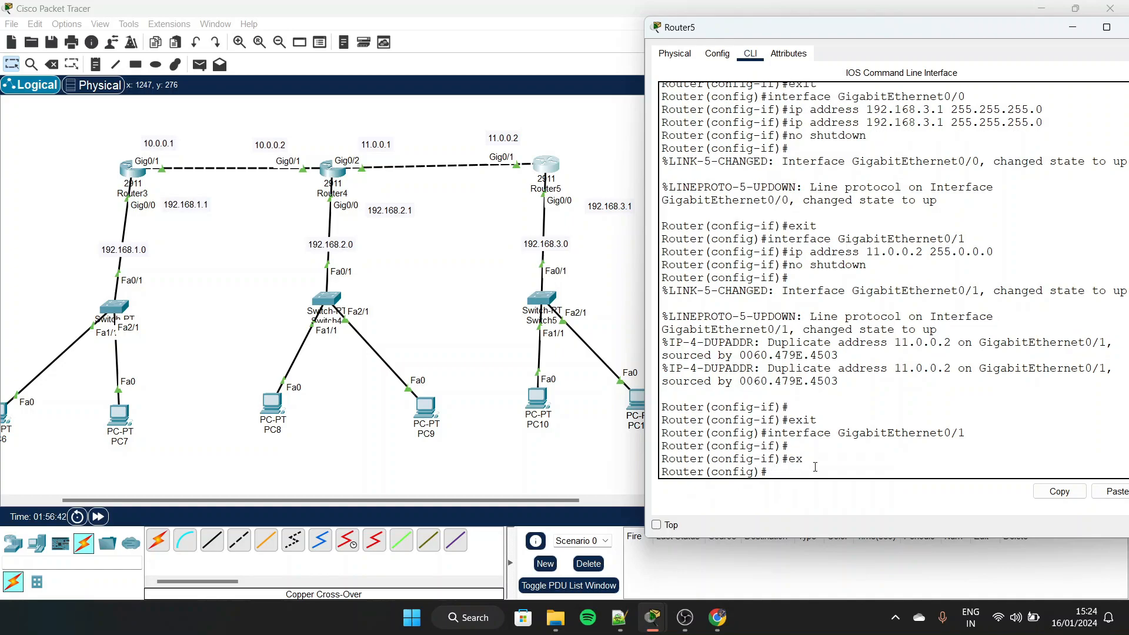
Exit Router5's global configuration and privileged modes with "ex", then restart the console session at the user prompt
drag(706, 472, 761, 472)
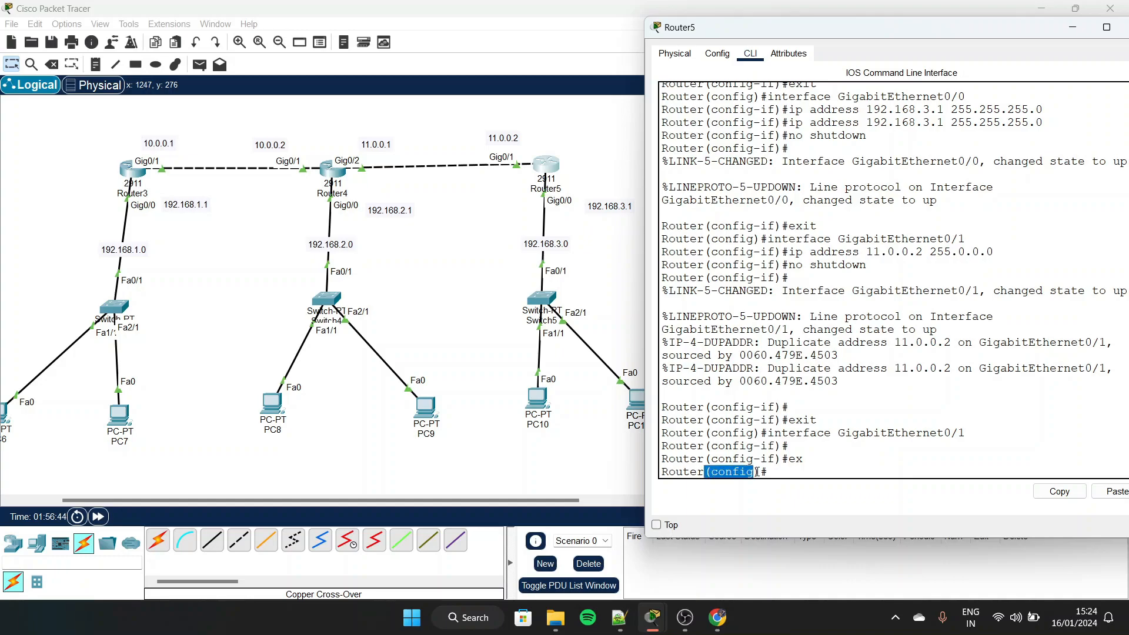
click(772, 471)
text(ex)
key(Return)
key(Return)
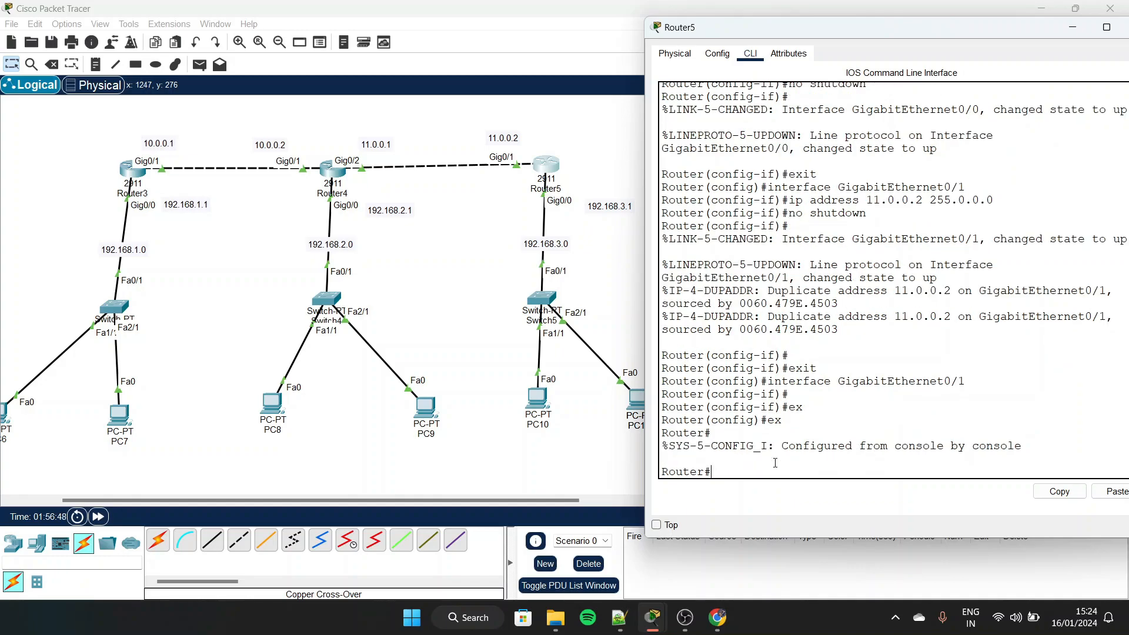
drag(697, 472, 718, 474)
text(ex)
key(Return)
Enter Router5's privileged mode with "en" and its global configuration mode with "conf t"
key(Return)
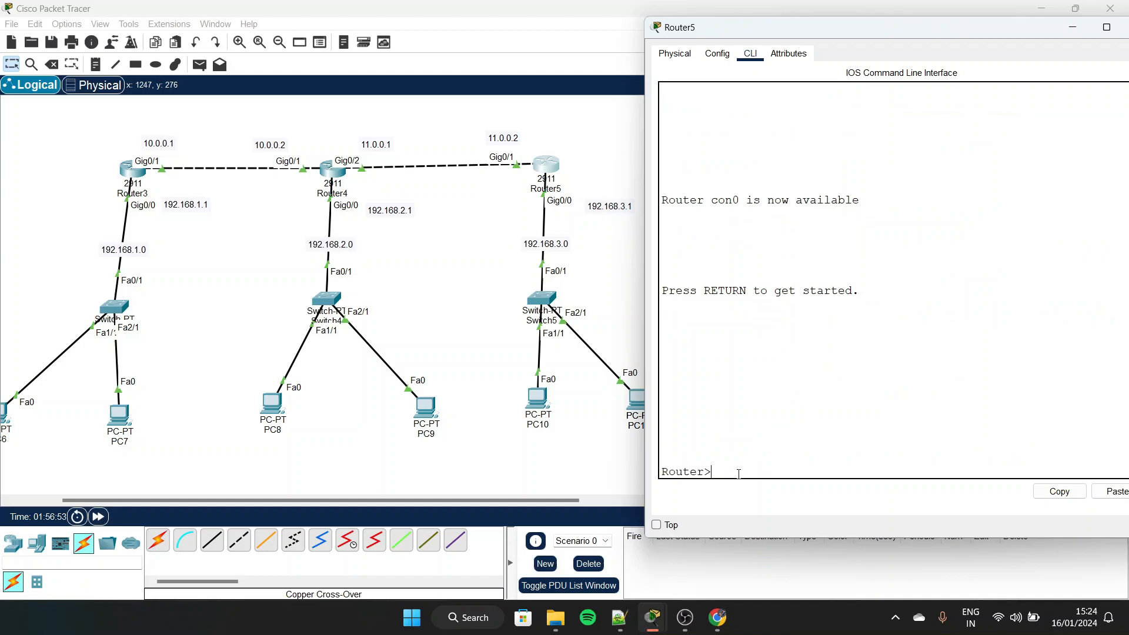
text(en)
key(Return)
text(conf t)
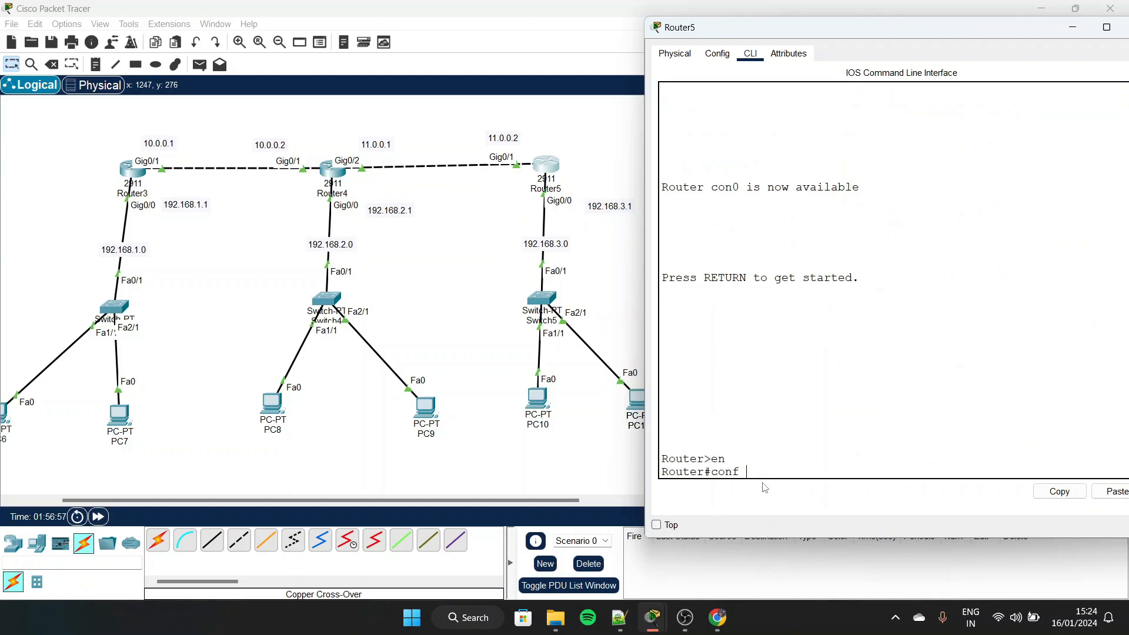
key(Return)
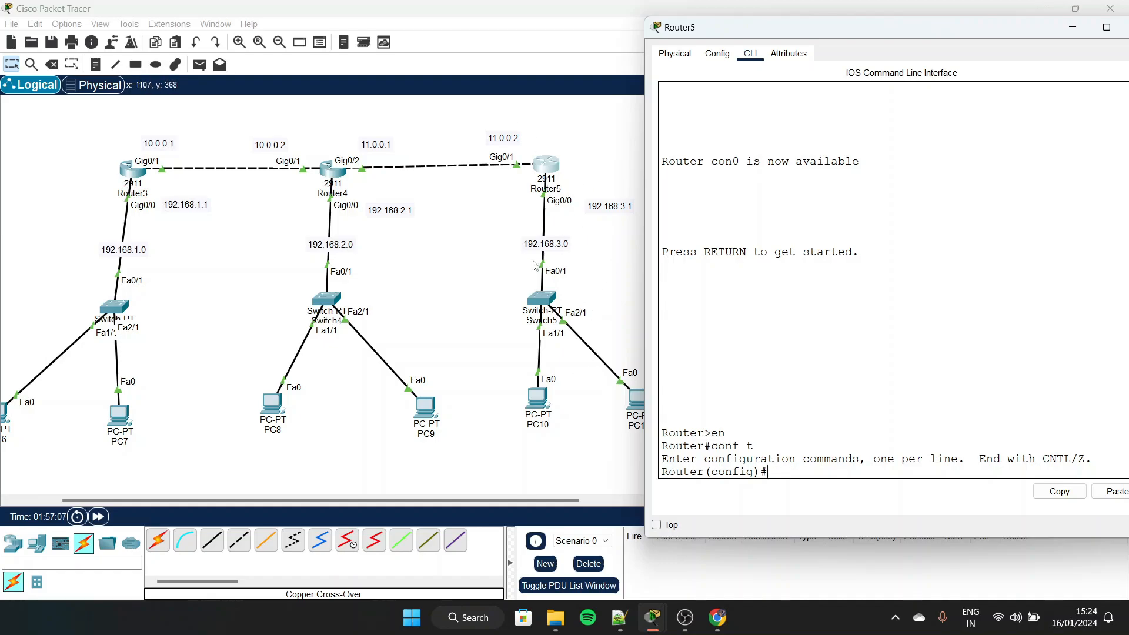
text(ip route 192)
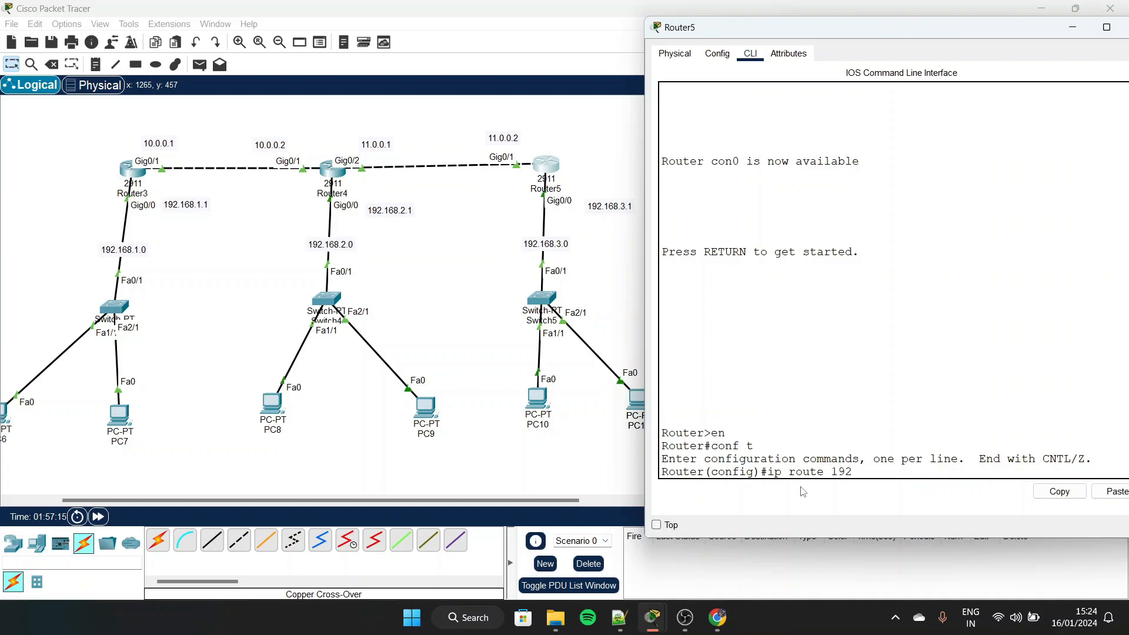
text(.168)
key(BackSpace)
Check the static route settings in Router5's configuration and return to its command line
click(718, 54)
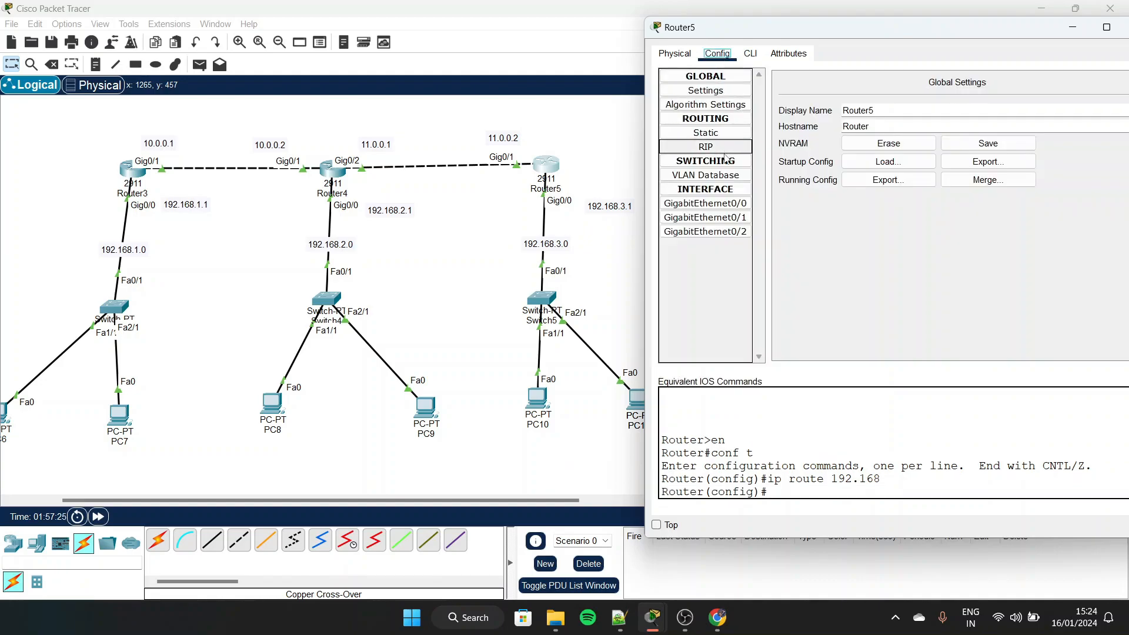
click(708, 133)
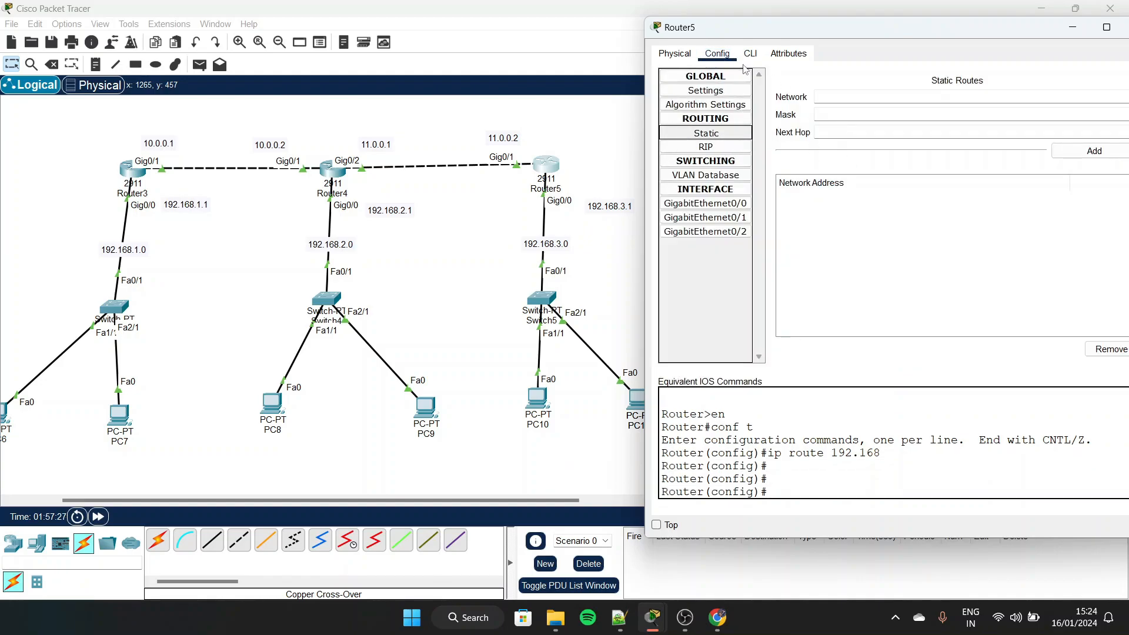
click(750, 54)
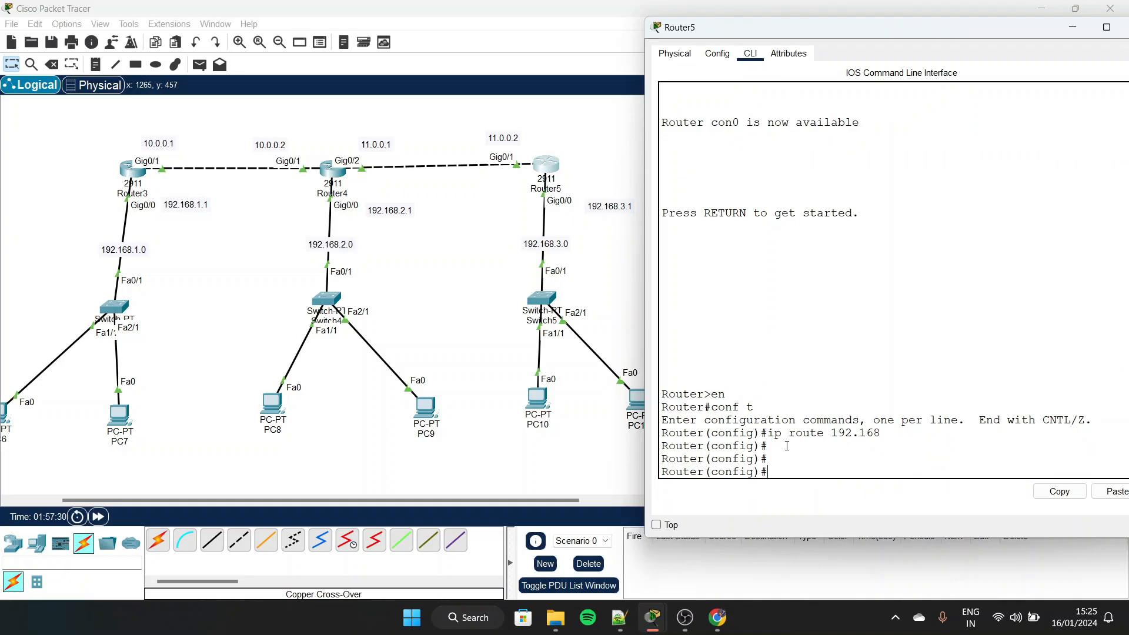
Add a static route on Router5 with "ip route 192.168.2.0 255.255.255.0 11.0.0.1"
text(ip route 192.168.3)
key(BackSpace)
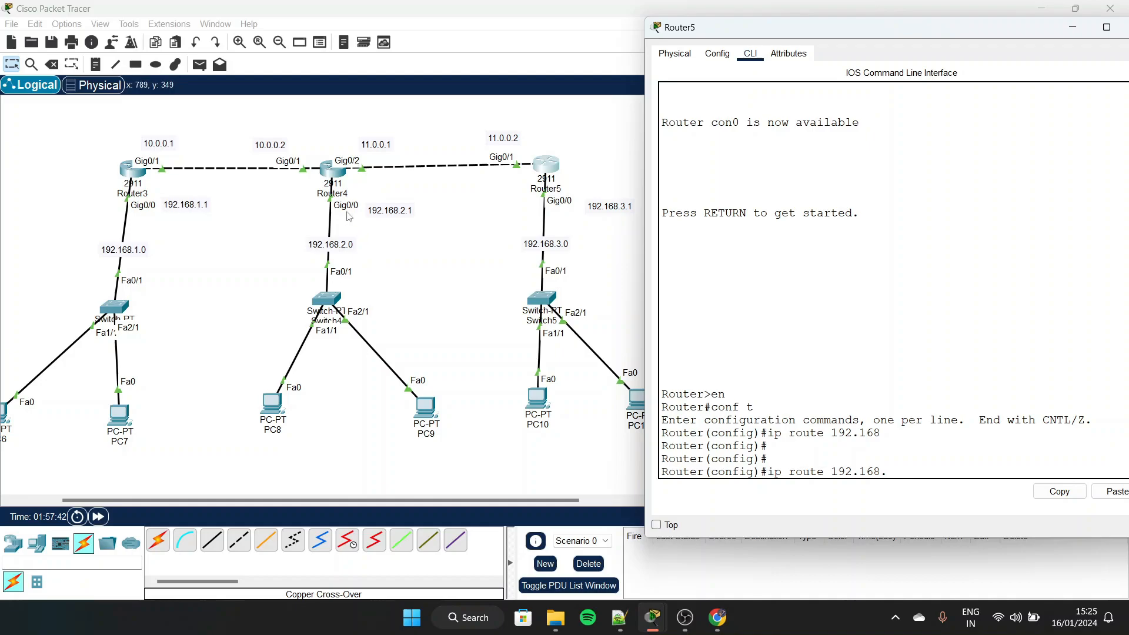
text(2.0)
text(255.255.255.0 11.0.0.1)
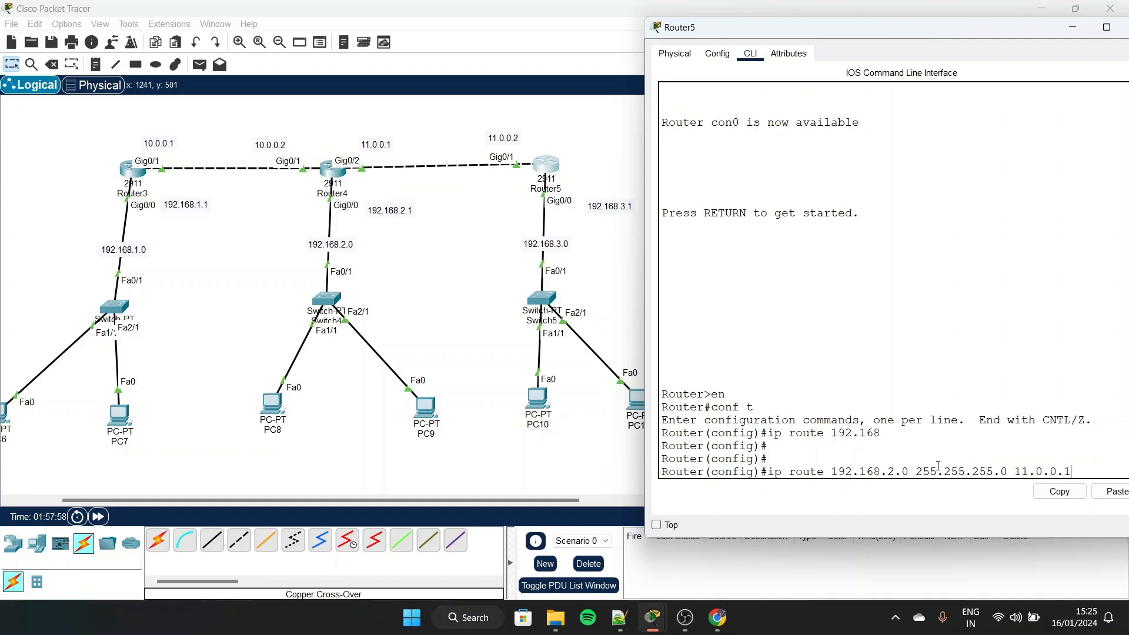
key(Return)
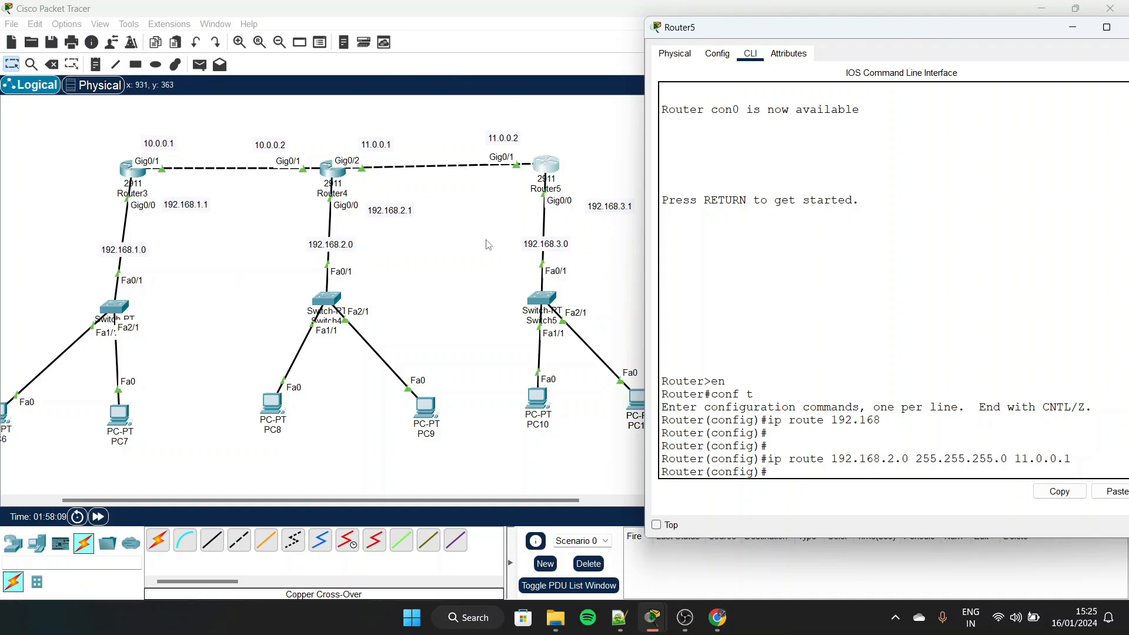
Add a second static route on Router5 with "ip route 192.168.1.0 255.255.255.0 11.0.0.1" and close its window
key(Left)
key(BackSpace)
text(1)
key(Return)
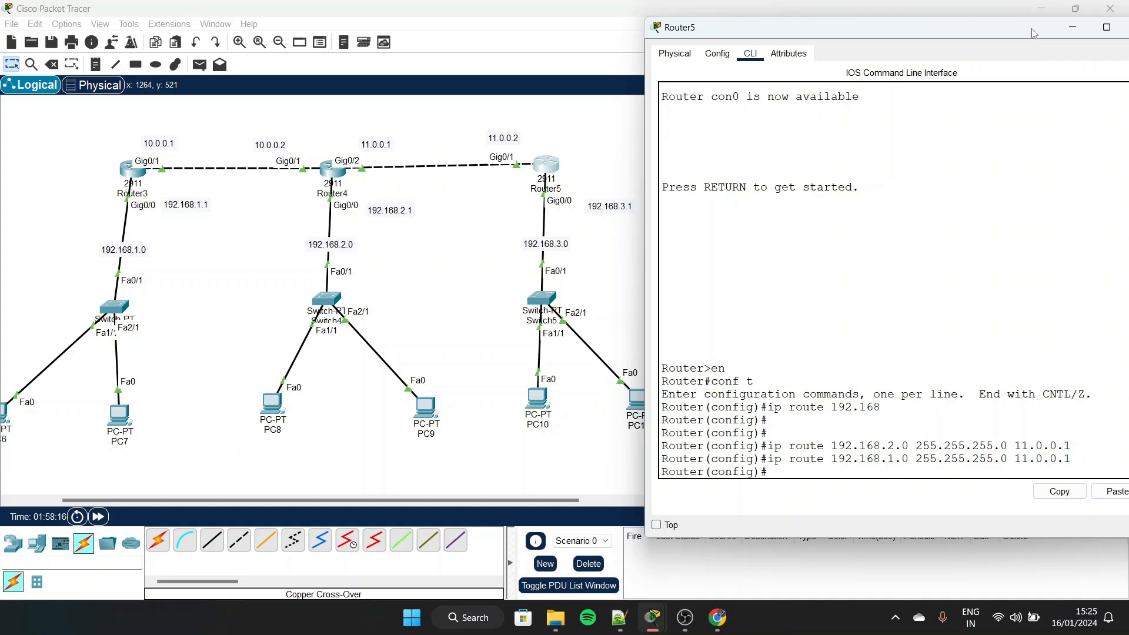
drag(1035, 34, 957, 52)
click(1056, 46)
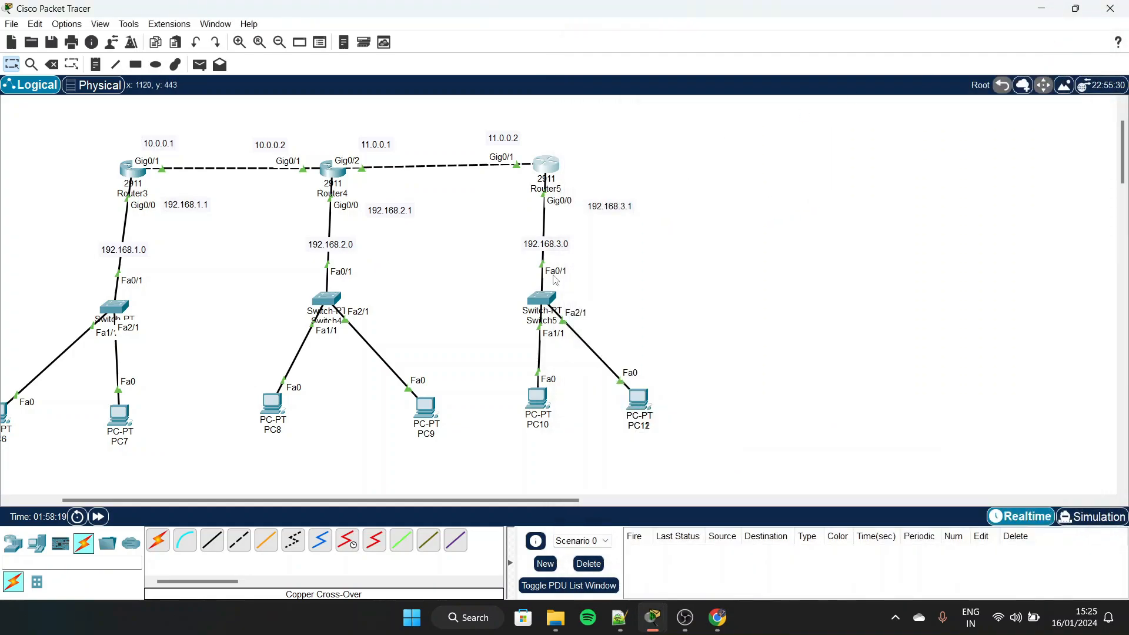
Test connectivity between the outer networks by sending a simple PDU from PC6 to PC10 twice
scroll(556, 281, left, 3)
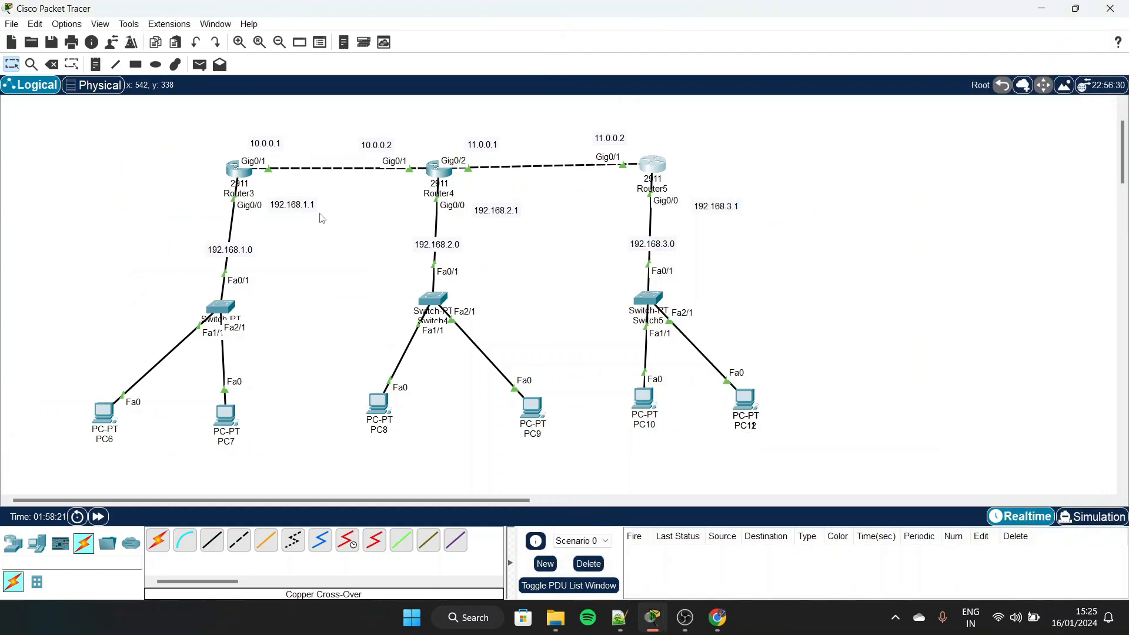
scroll(359, 232, down, 1)
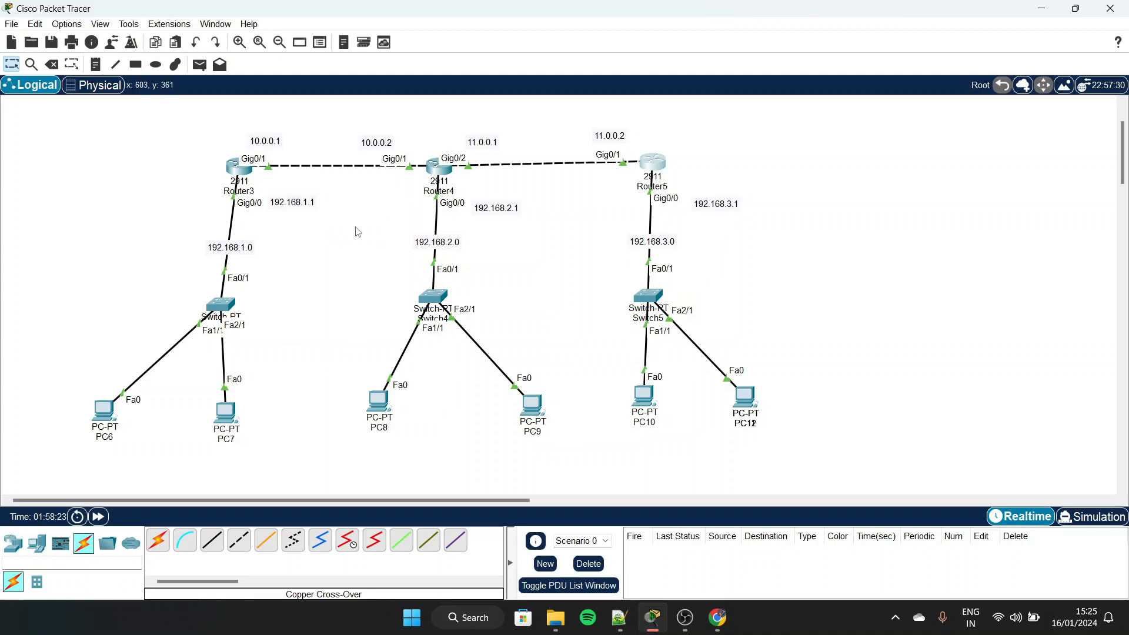
key(p)
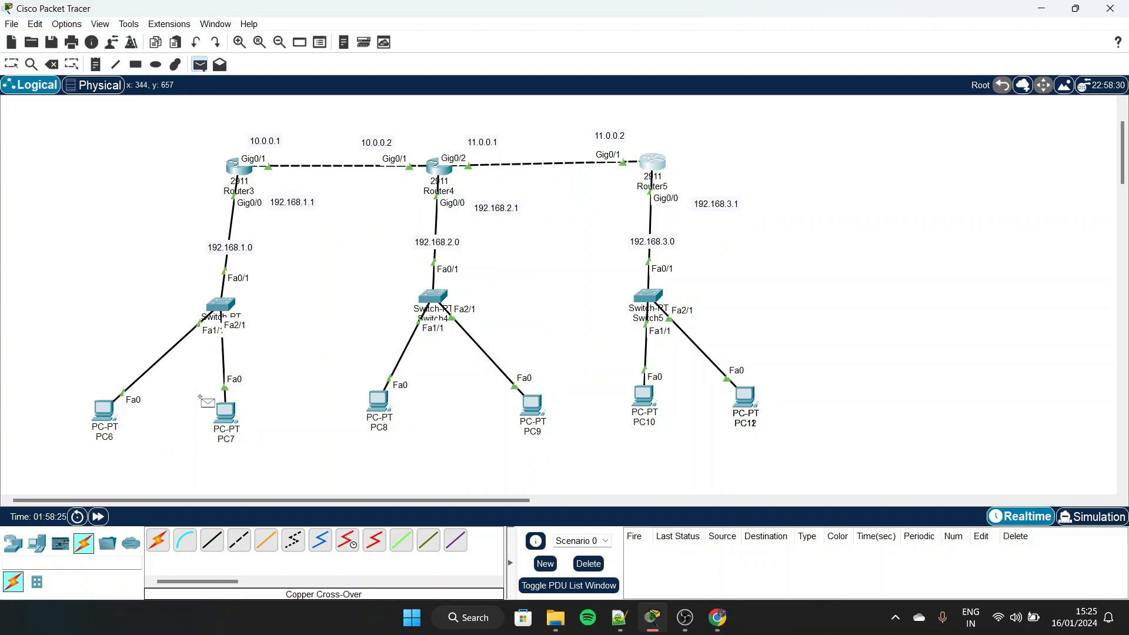
click(110, 410)
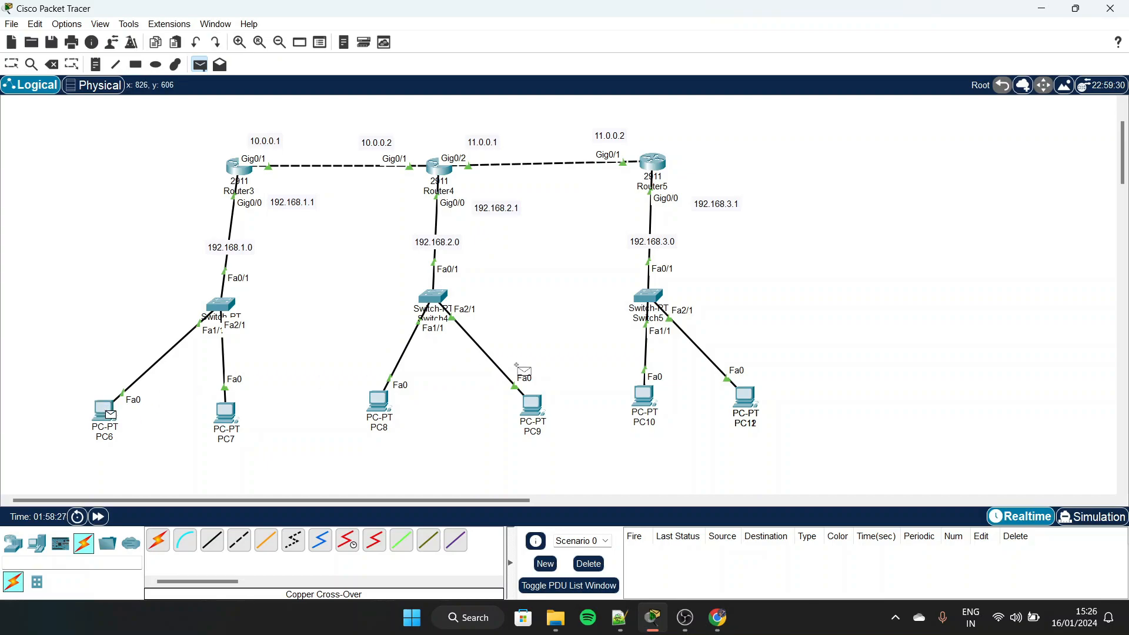
click(642, 391)
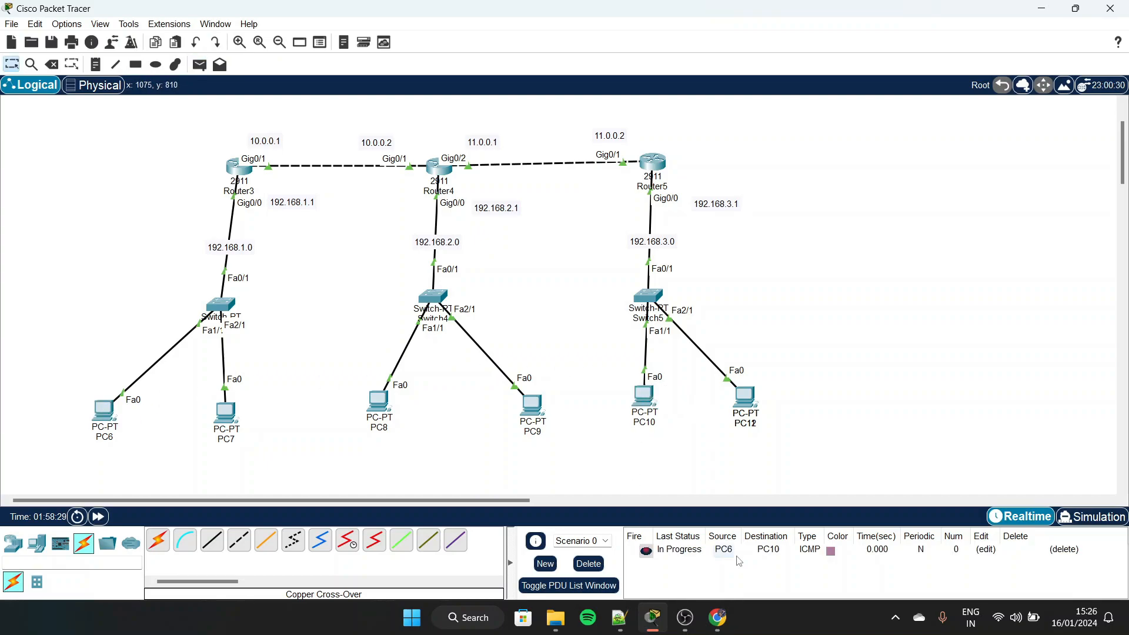
key(p)
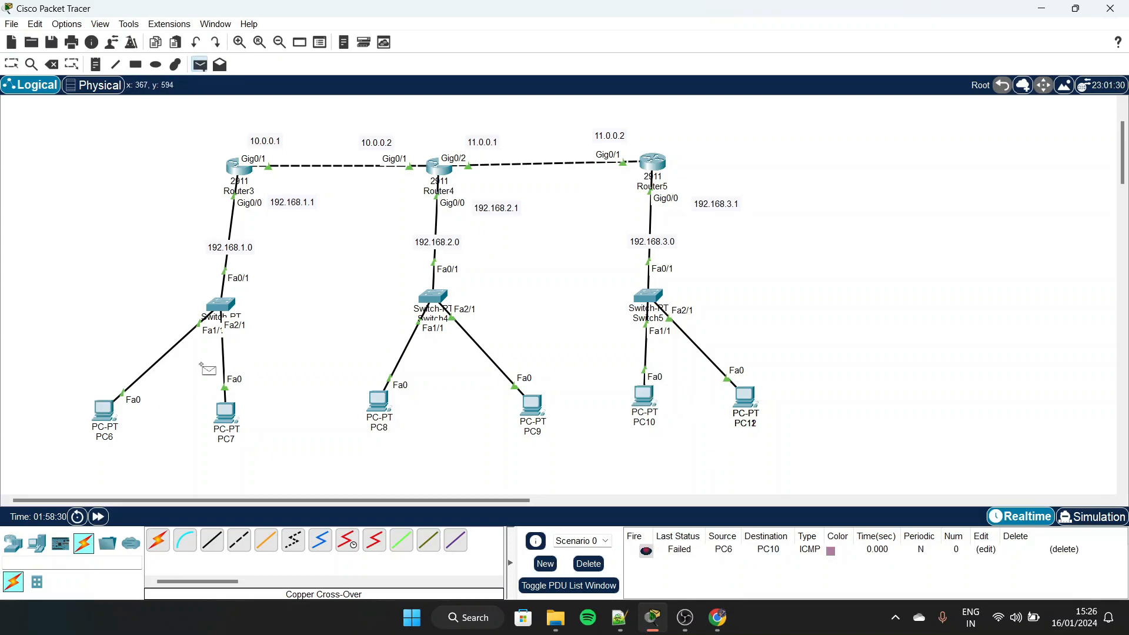
click(105, 412)
click(646, 404)
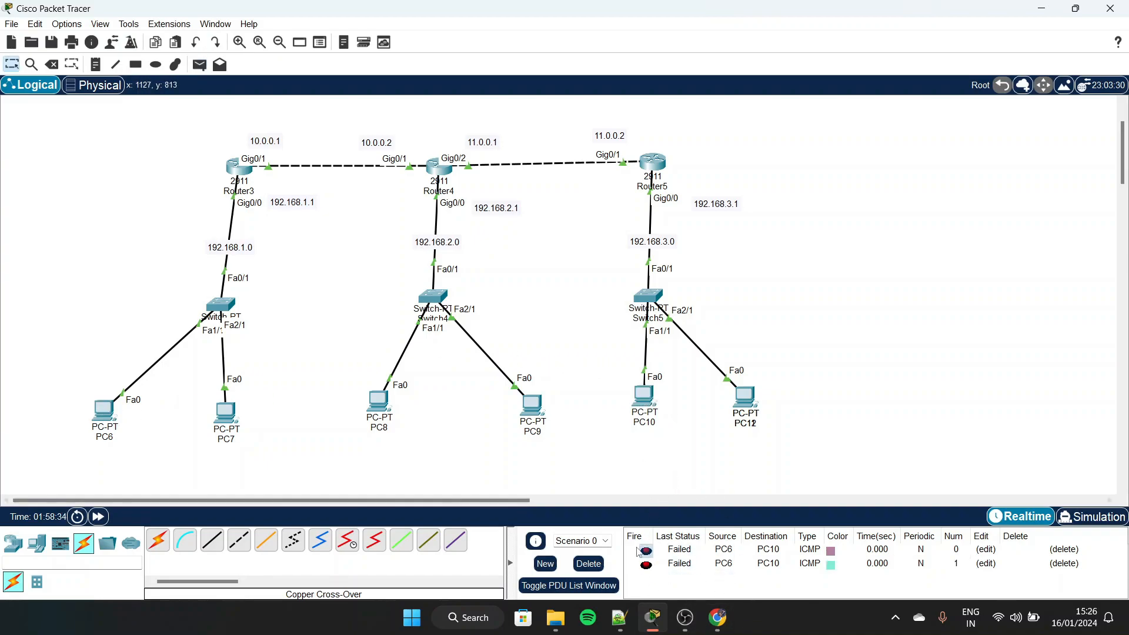
Send a simple PDU from PC6 to PC8, then clear the scenario's PDUs in Simulation mode
key(p)
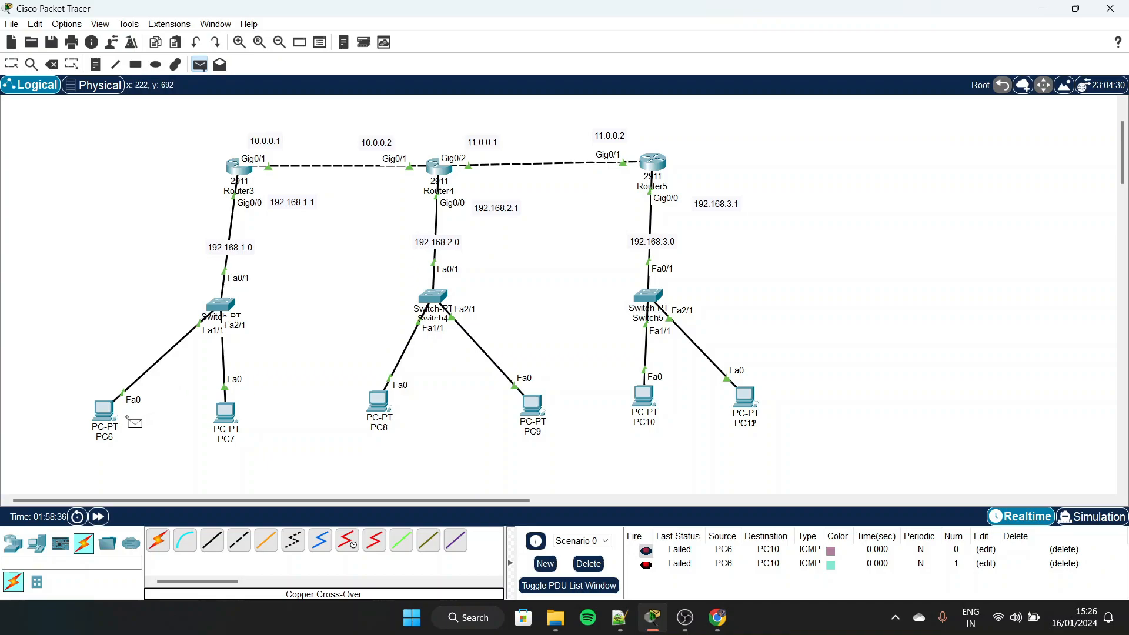
click(106, 411)
click(379, 402)
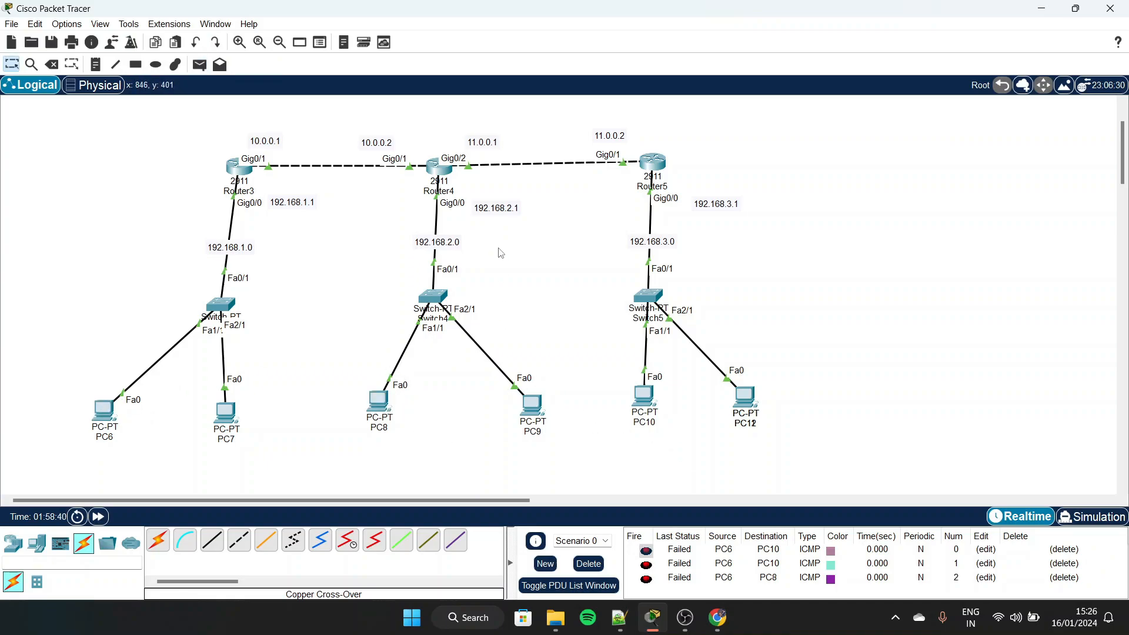
click(1086, 516)
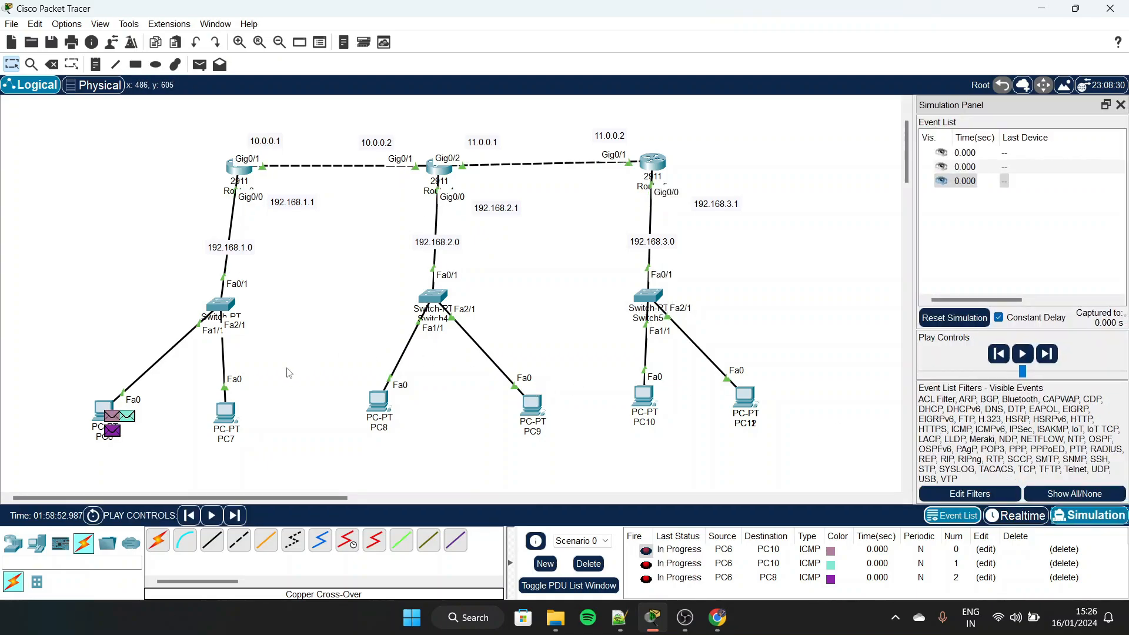
click(589, 564)
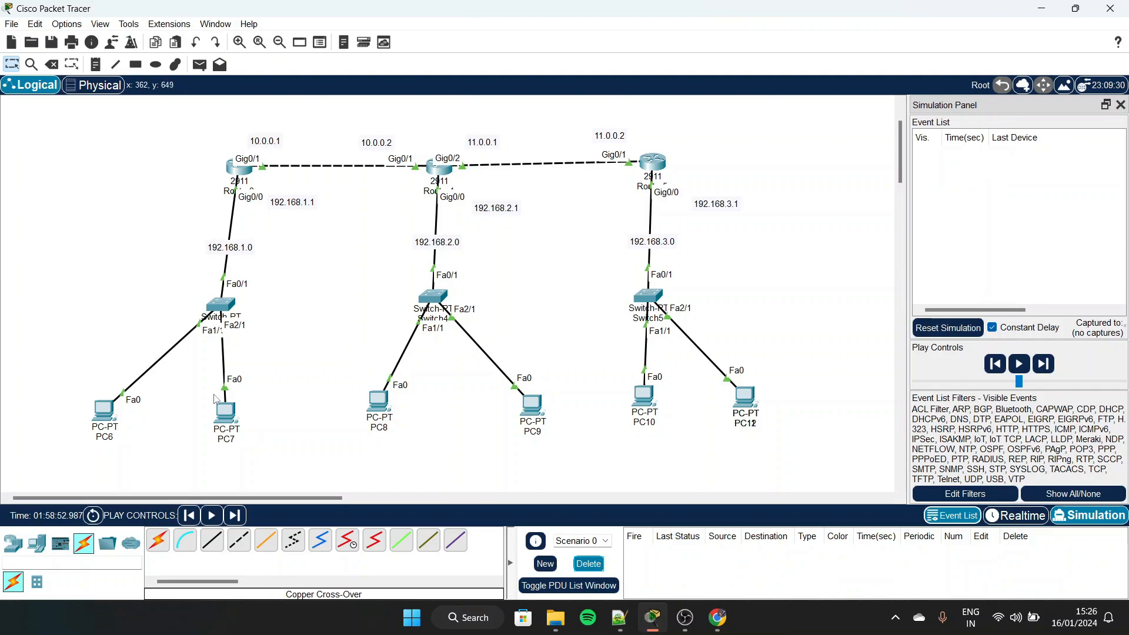
Send a simple PDU from PC6 to PC7 and return to Realtime mode to complete it
key(p)
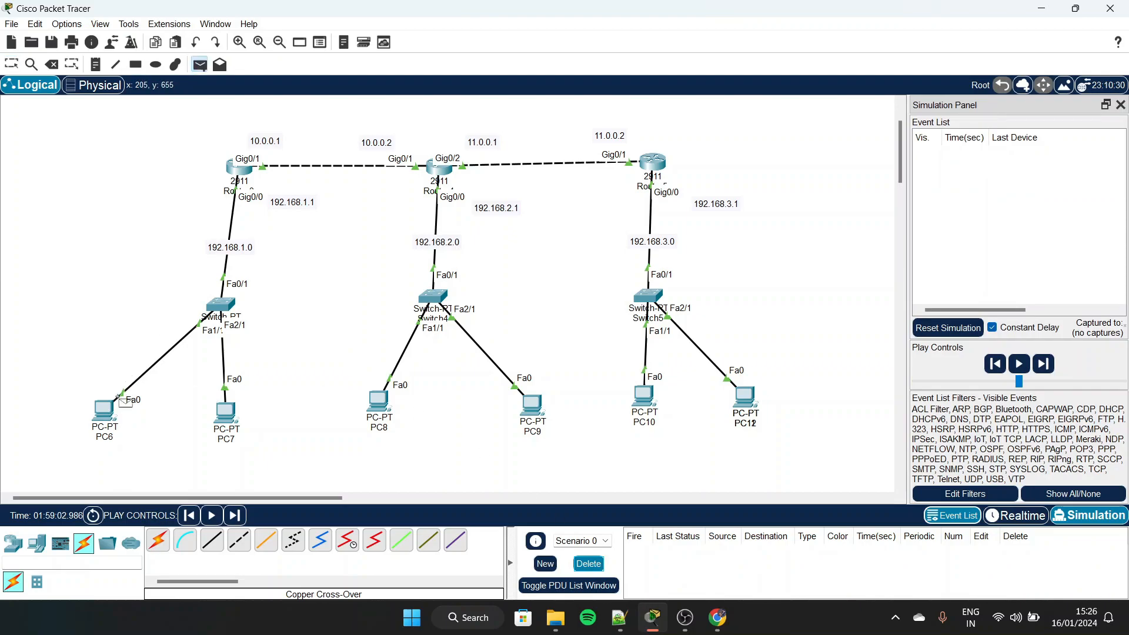
click(105, 412)
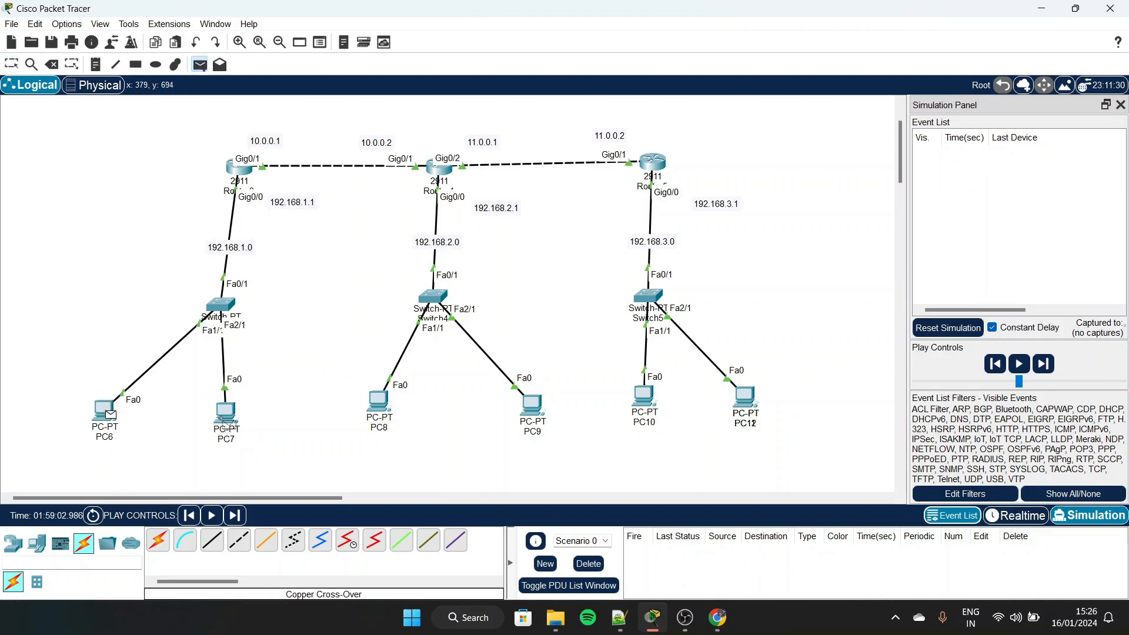
click(226, 415)
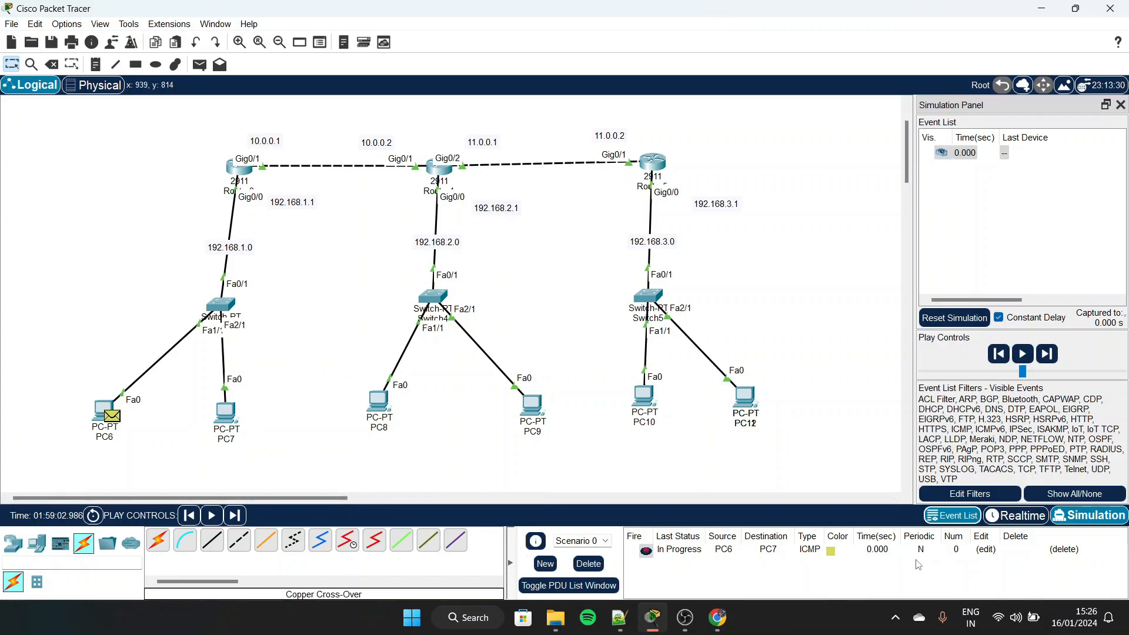
click(1021, 521)
Send simple PDUs from PC6 to Router3 and from Router3 to Router4
key(p)
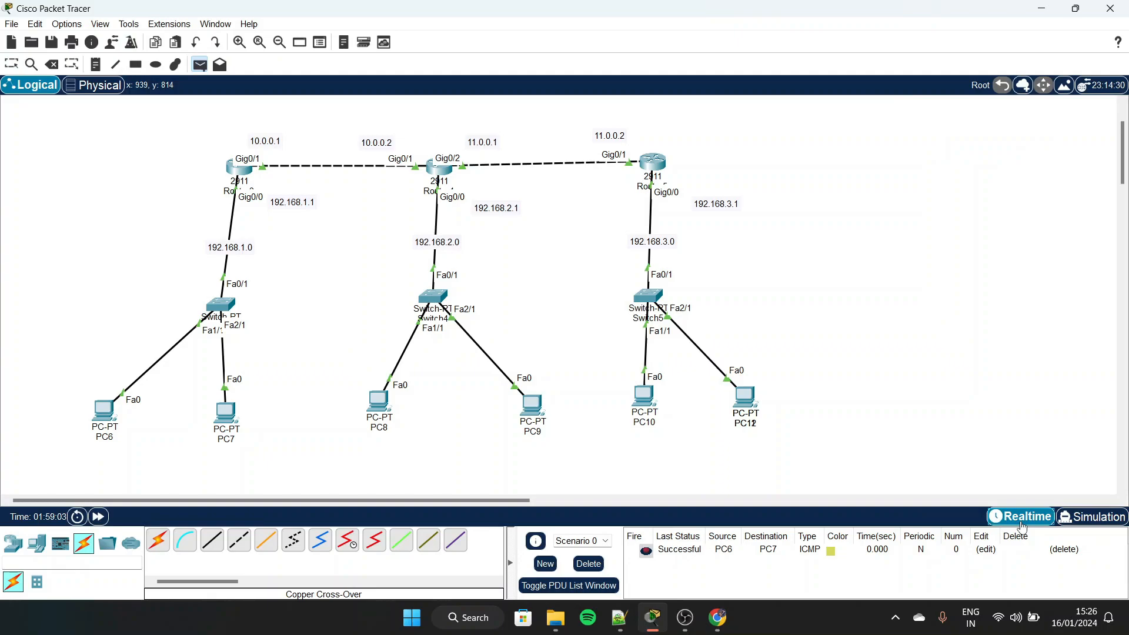
click(117, 410)
click(236, 168)
click(237, 168)
click(444, 174)
key(Escape)
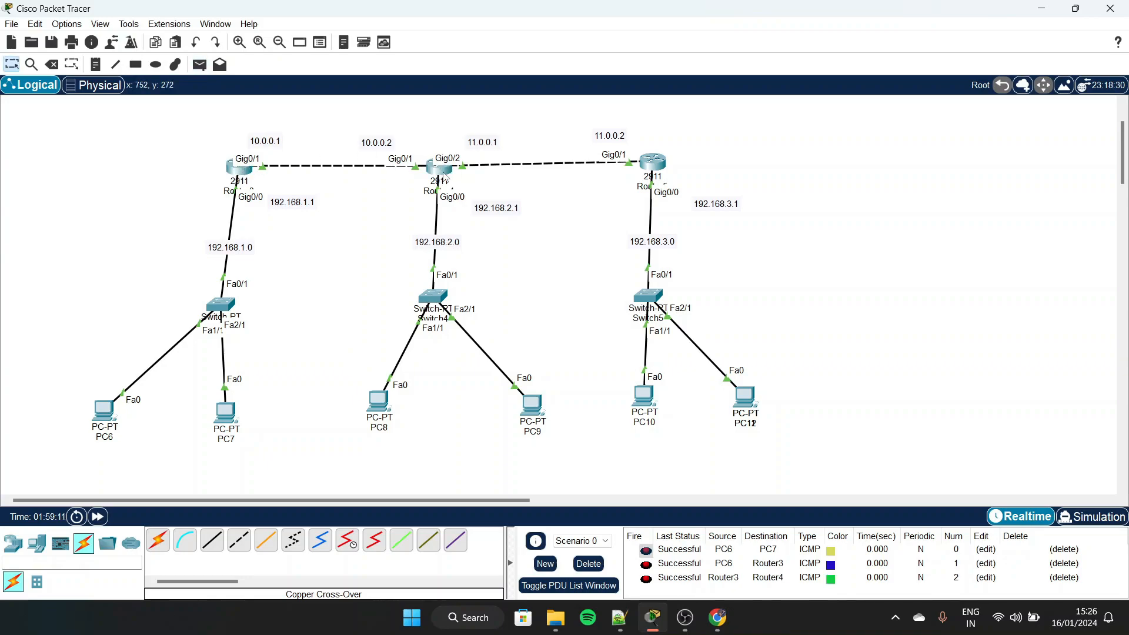
Send simple PDUs from PC6 to Router4 and from PC6 to PC8, then delete the scenario's PDUs
key(p)
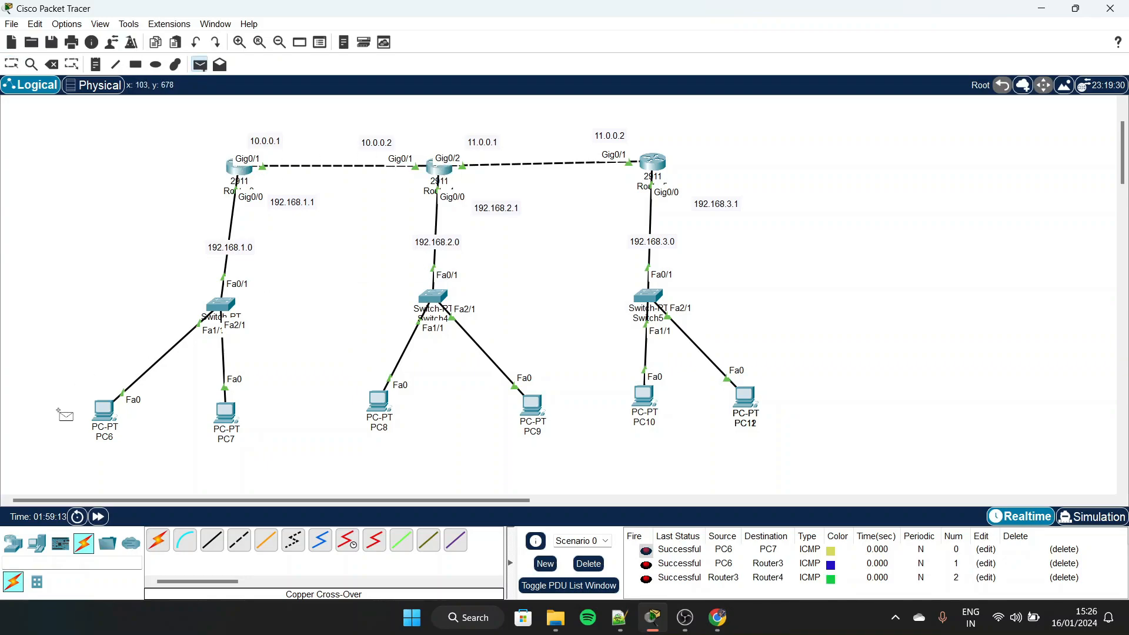
click(105, 410)
click(442, 172)
key(p)
click(110, 416)
click(383, 406)
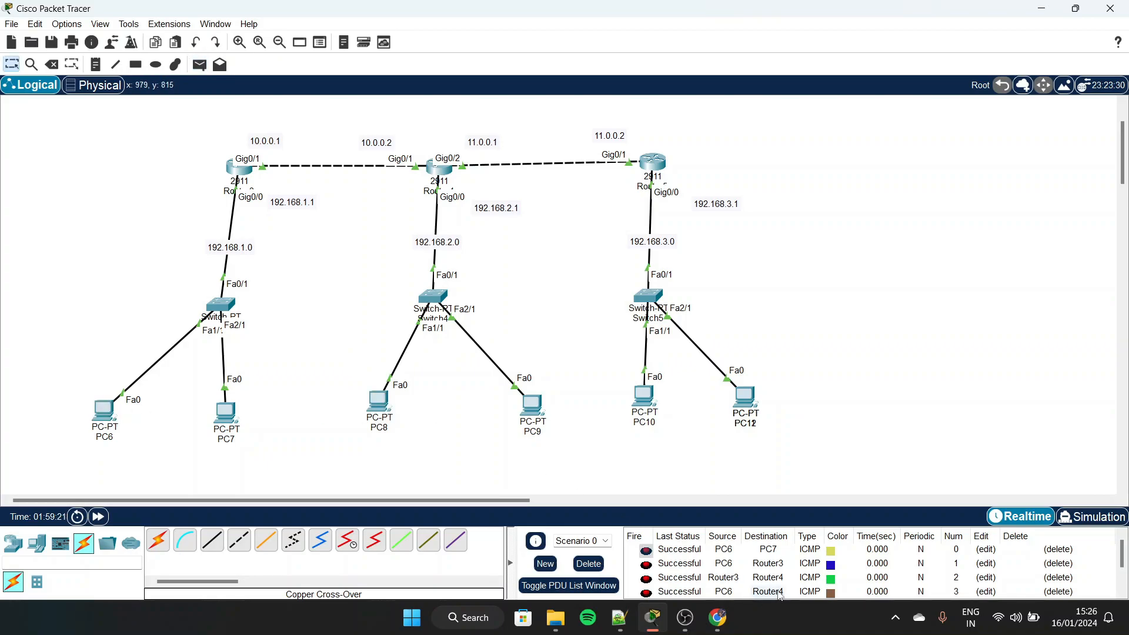
click(586, 567)
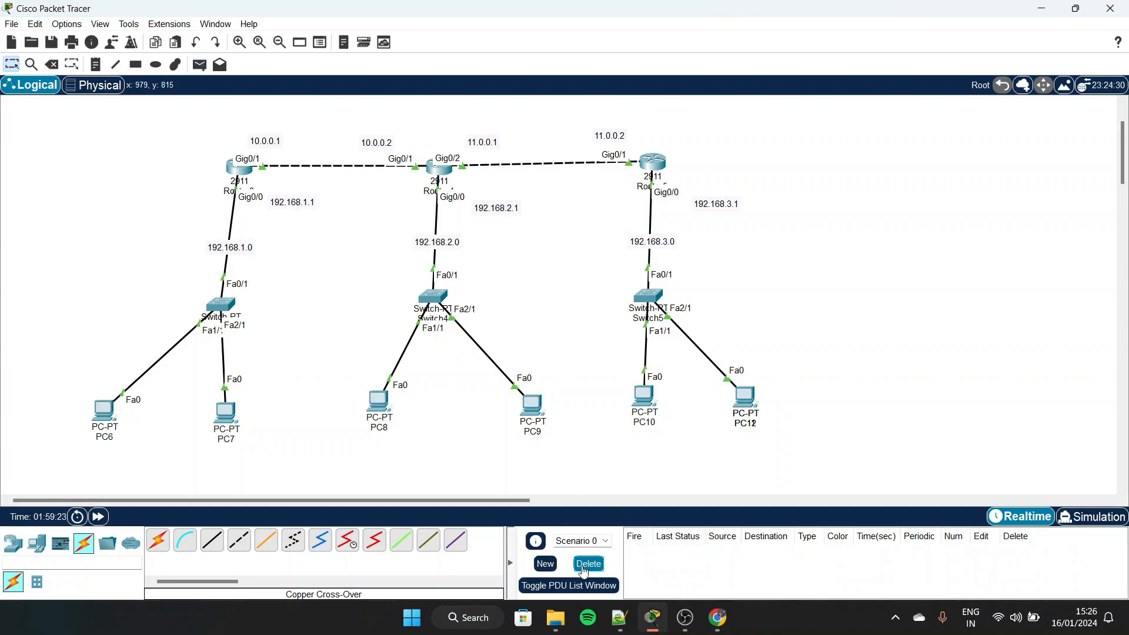
Send simple PDUs from PC6 to Router5 and from PC6 to PC10 to test connectivity with the 192.168.3.0 network
key(p)
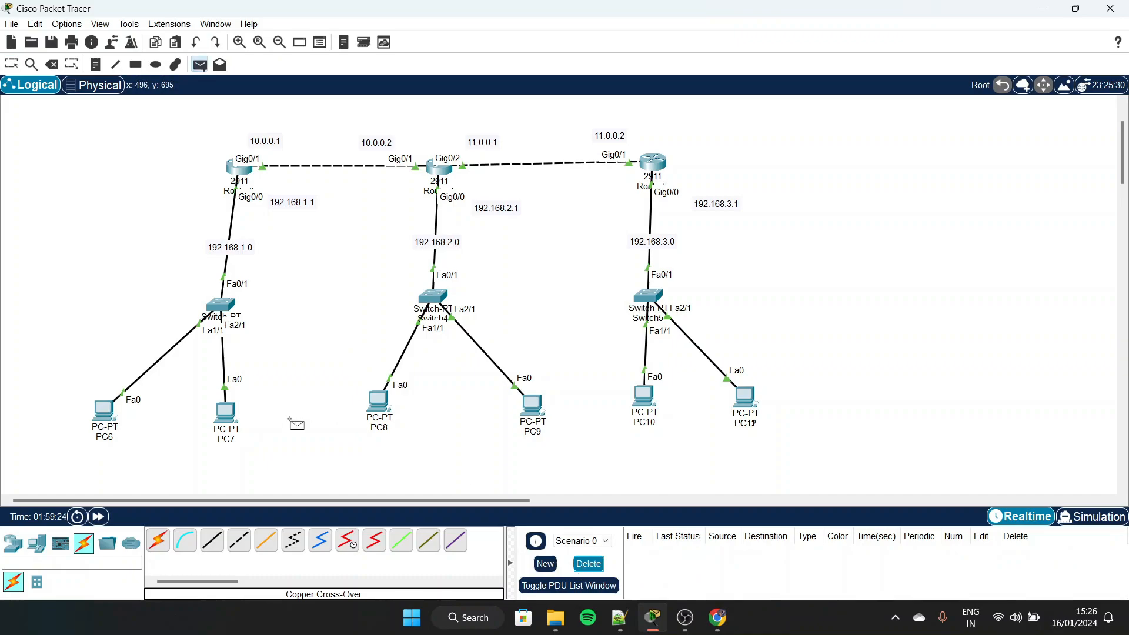
click(103, 410)
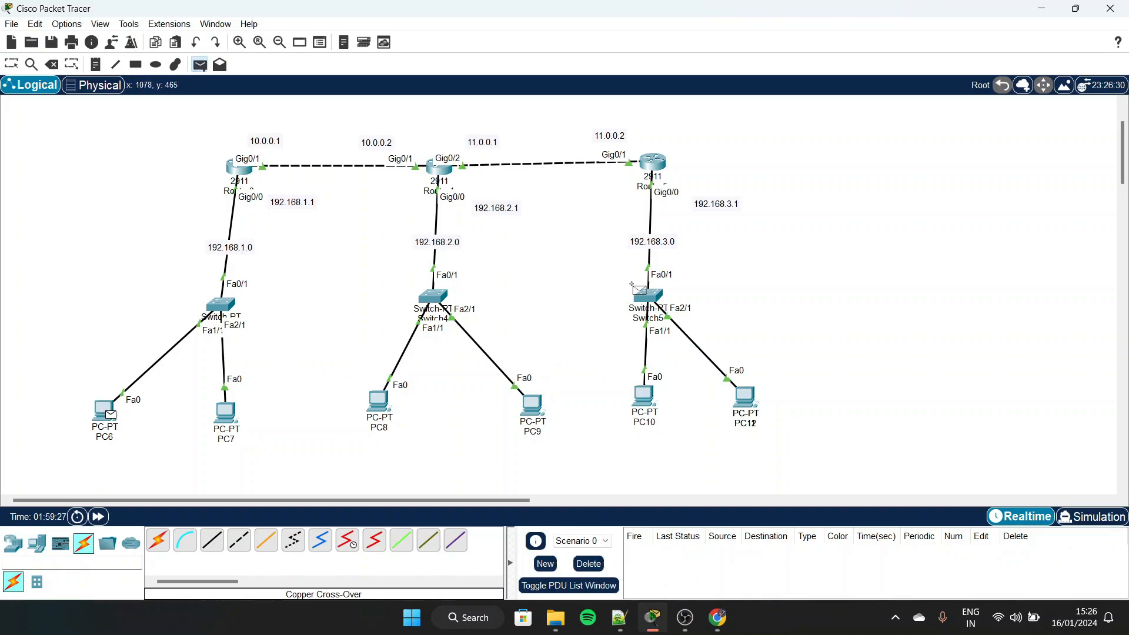
click(649, 161)
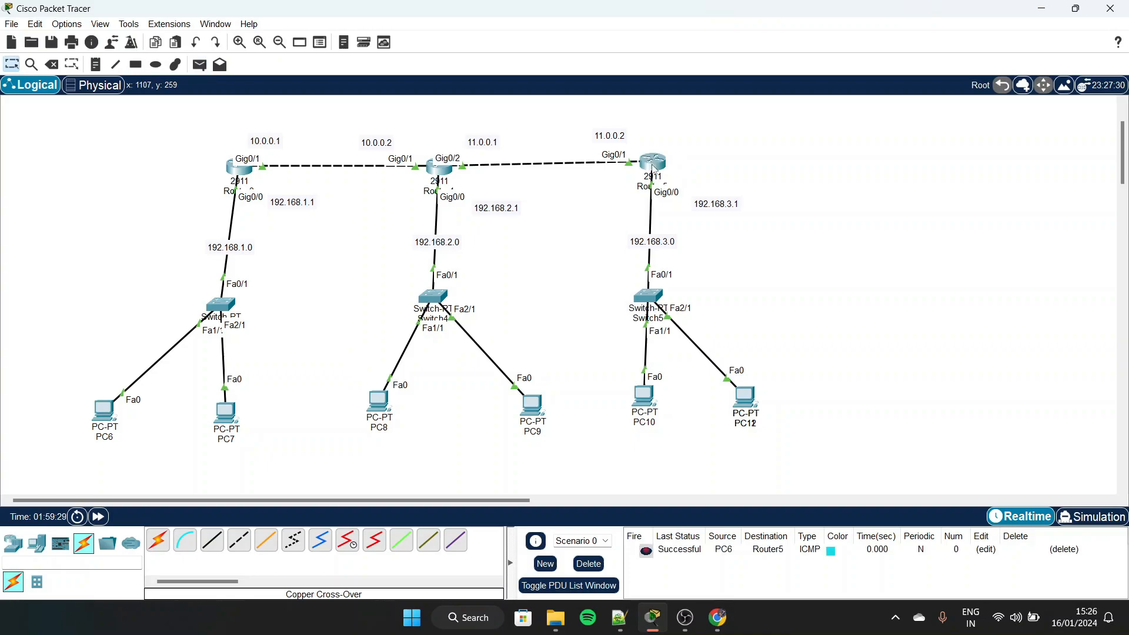
key(p)
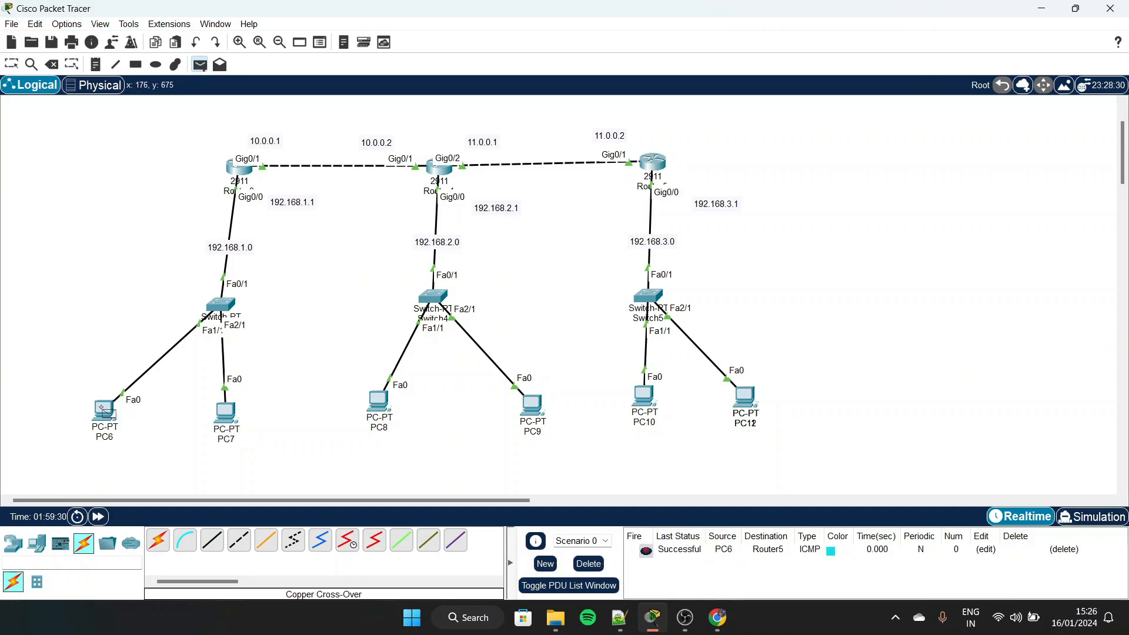
click(106, 410)
click(645, 397)
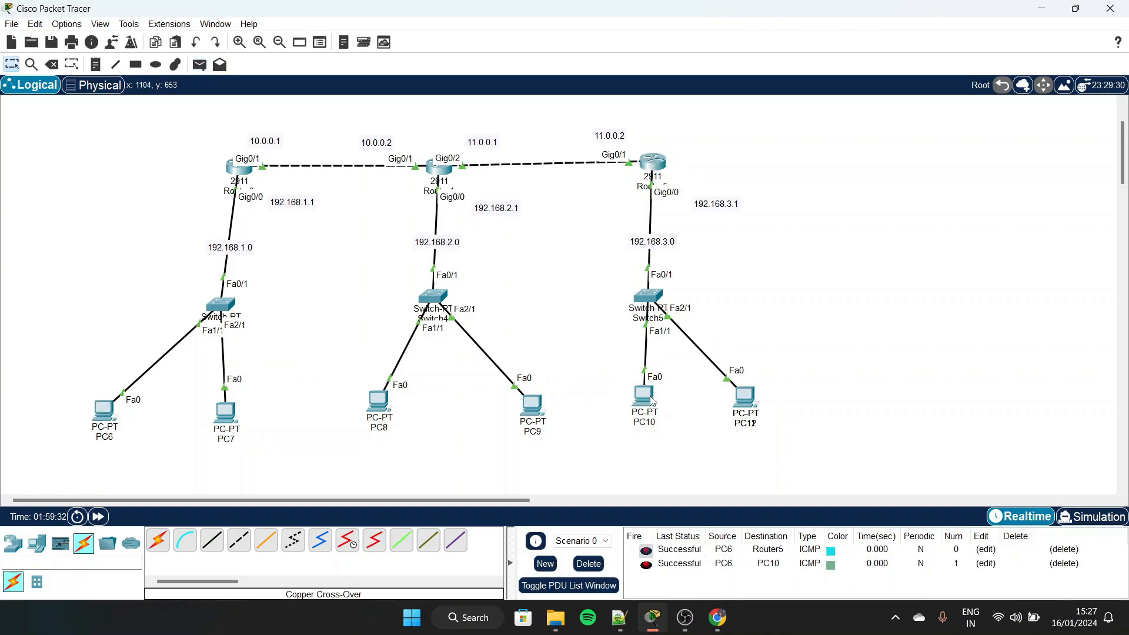
Send a second simple PDU from PC6 to PC10, then delete all of the scenario's PDUs
key(p)
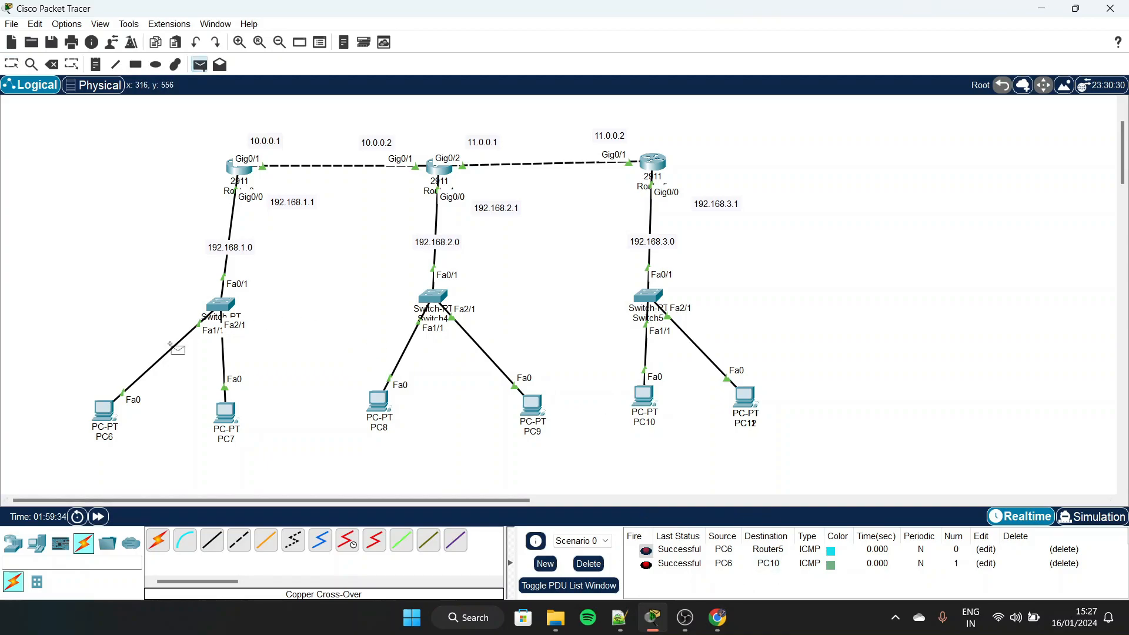
click(112, 408)
click(648, 400)
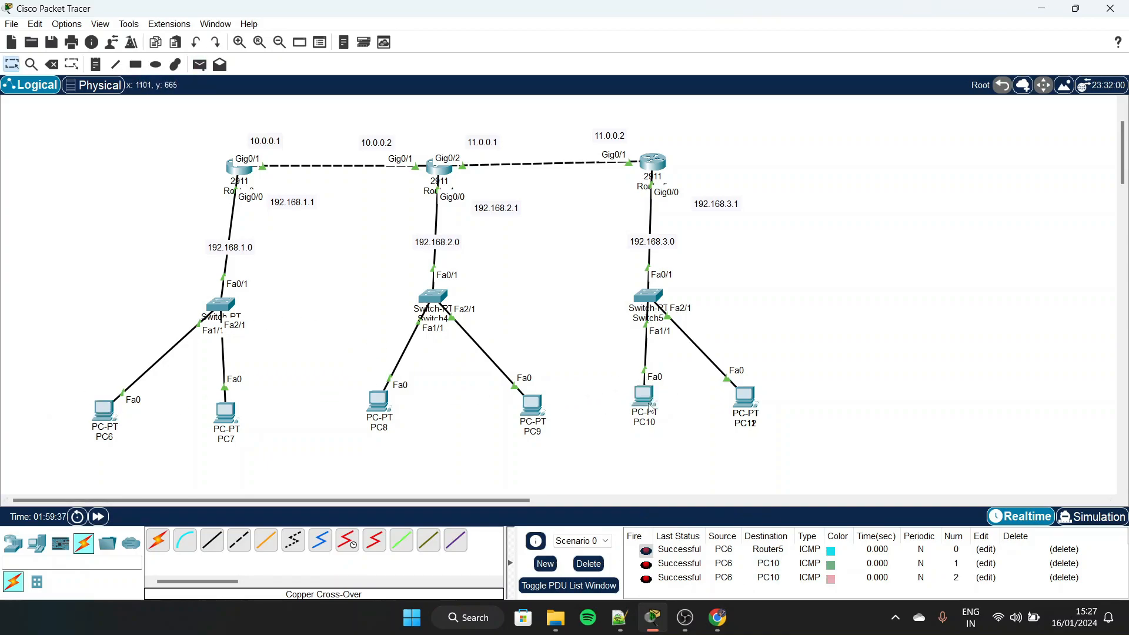
click(589, 563)
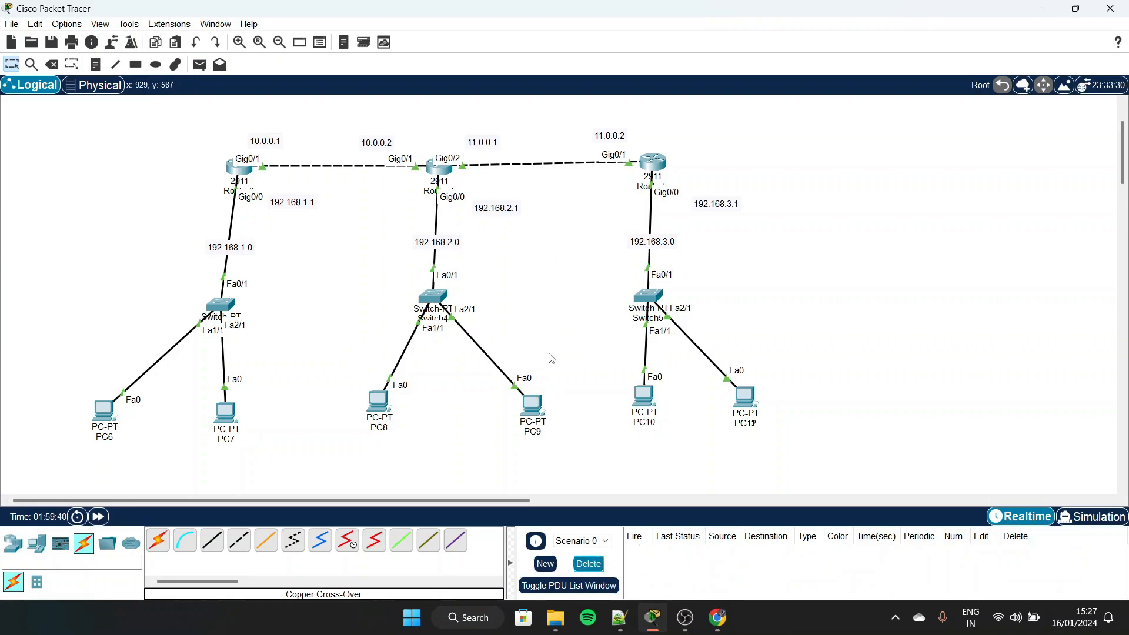